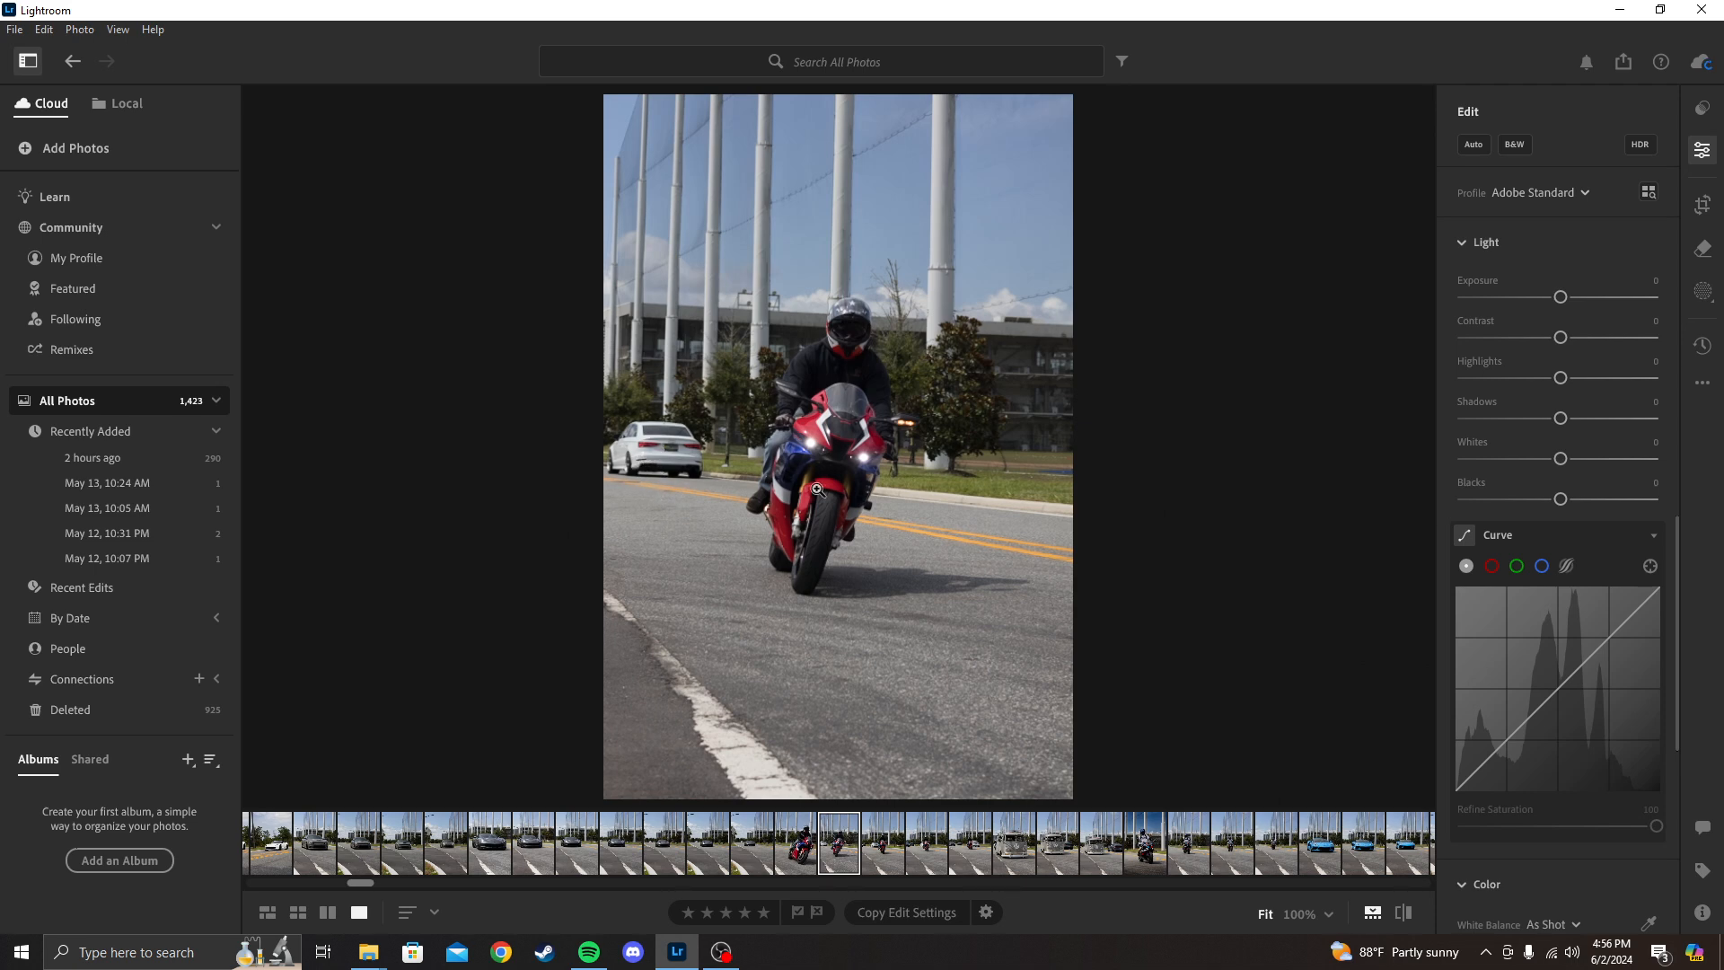
Remove the white car behind the motorcycle with generative AI Remove, using a brush size of 17, and apply the refined selection
left_click(1701, 252)
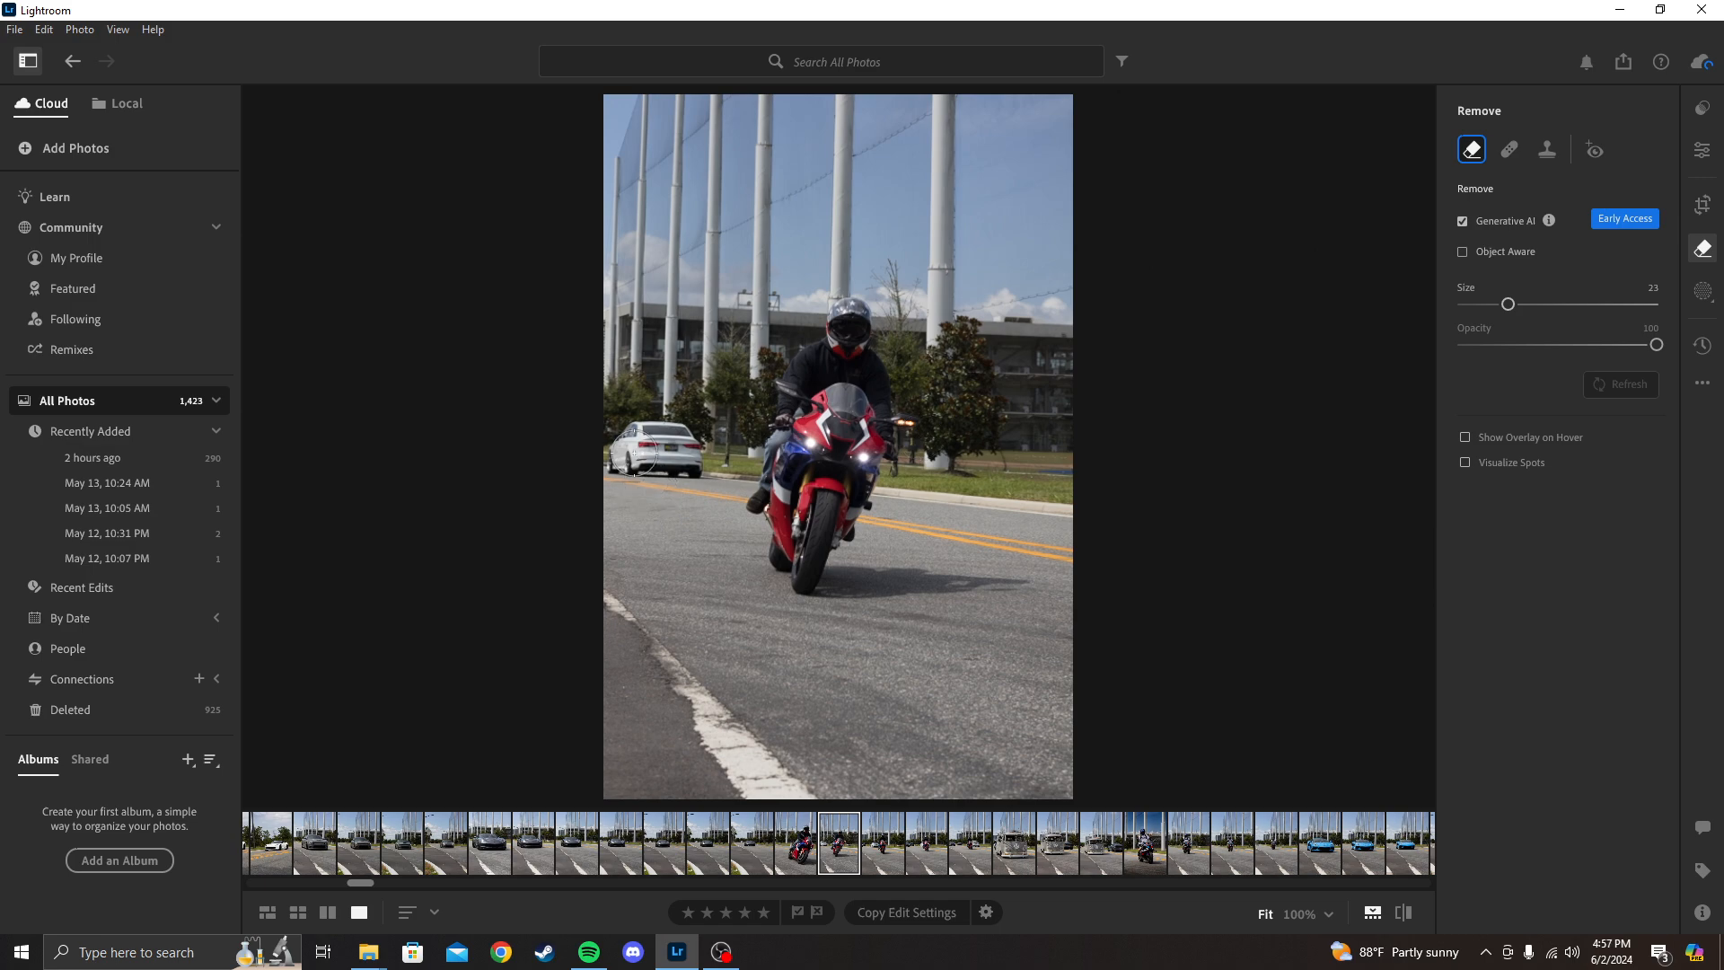
key("bracketleft")
key("bracketleft")
key("bracketleft")
mouse_move(632, 462)
left_mouse_down()
mouse_move(619, 452)
mouse_move(644, 432)
mouse_move(684, 432)
mouse_move(691, 458)
left_mouse_up()
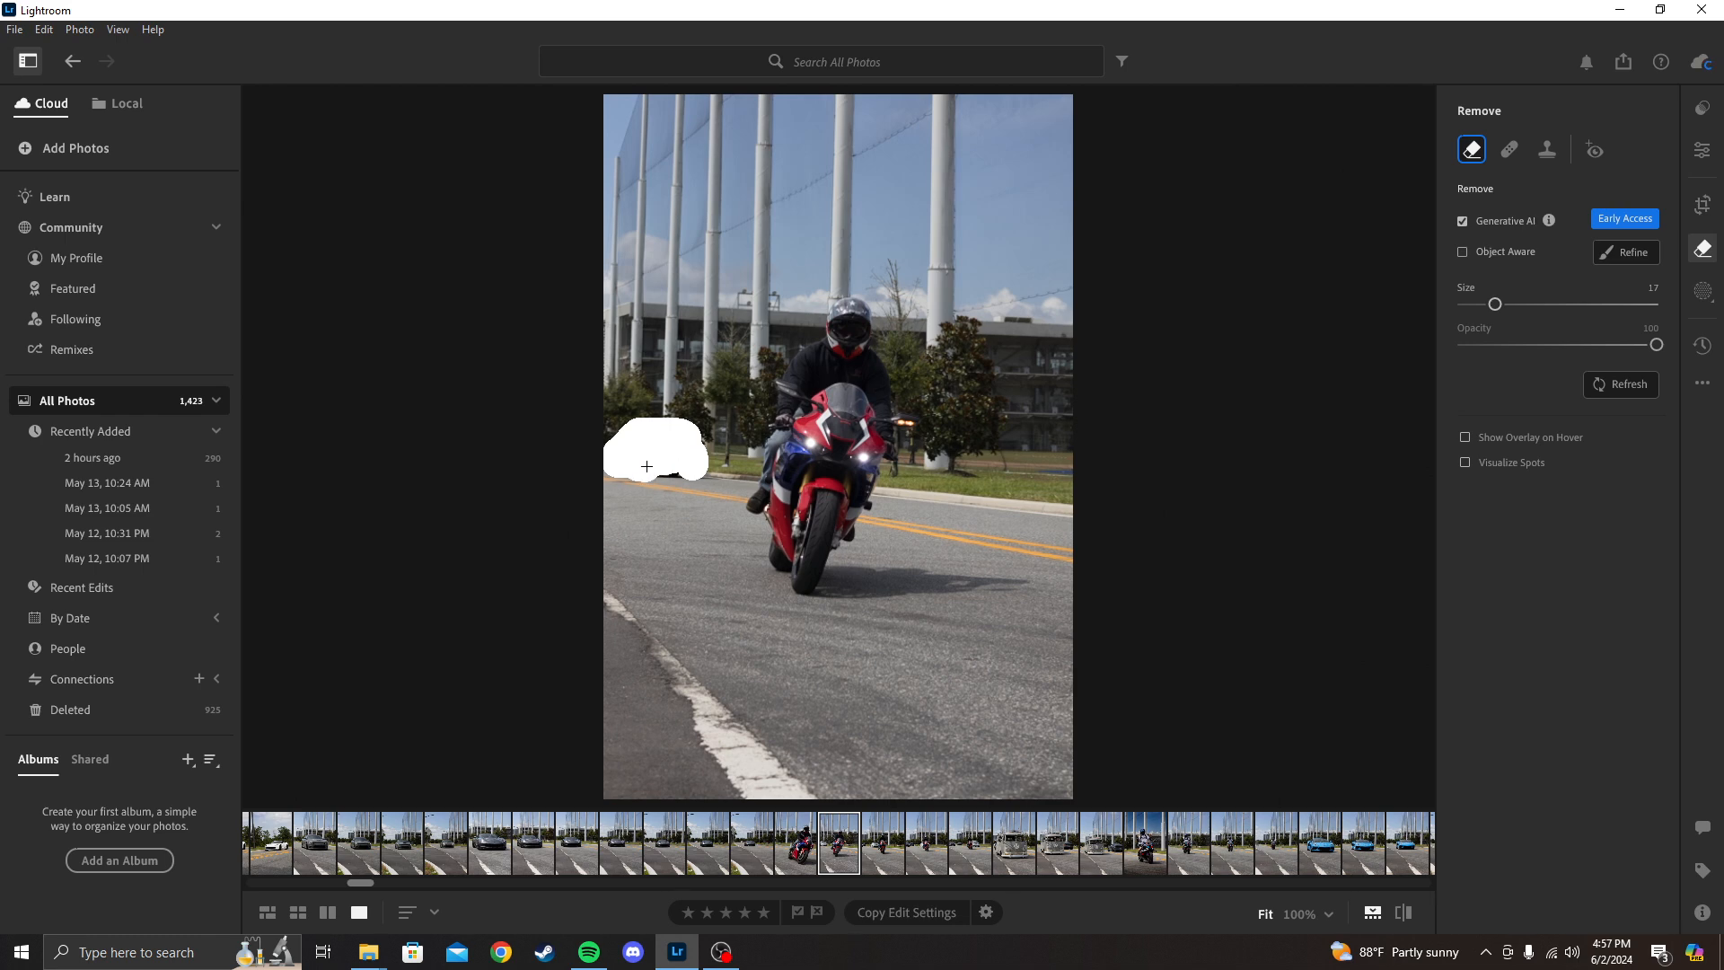
left_click_drag(678, 463, 680, 465)
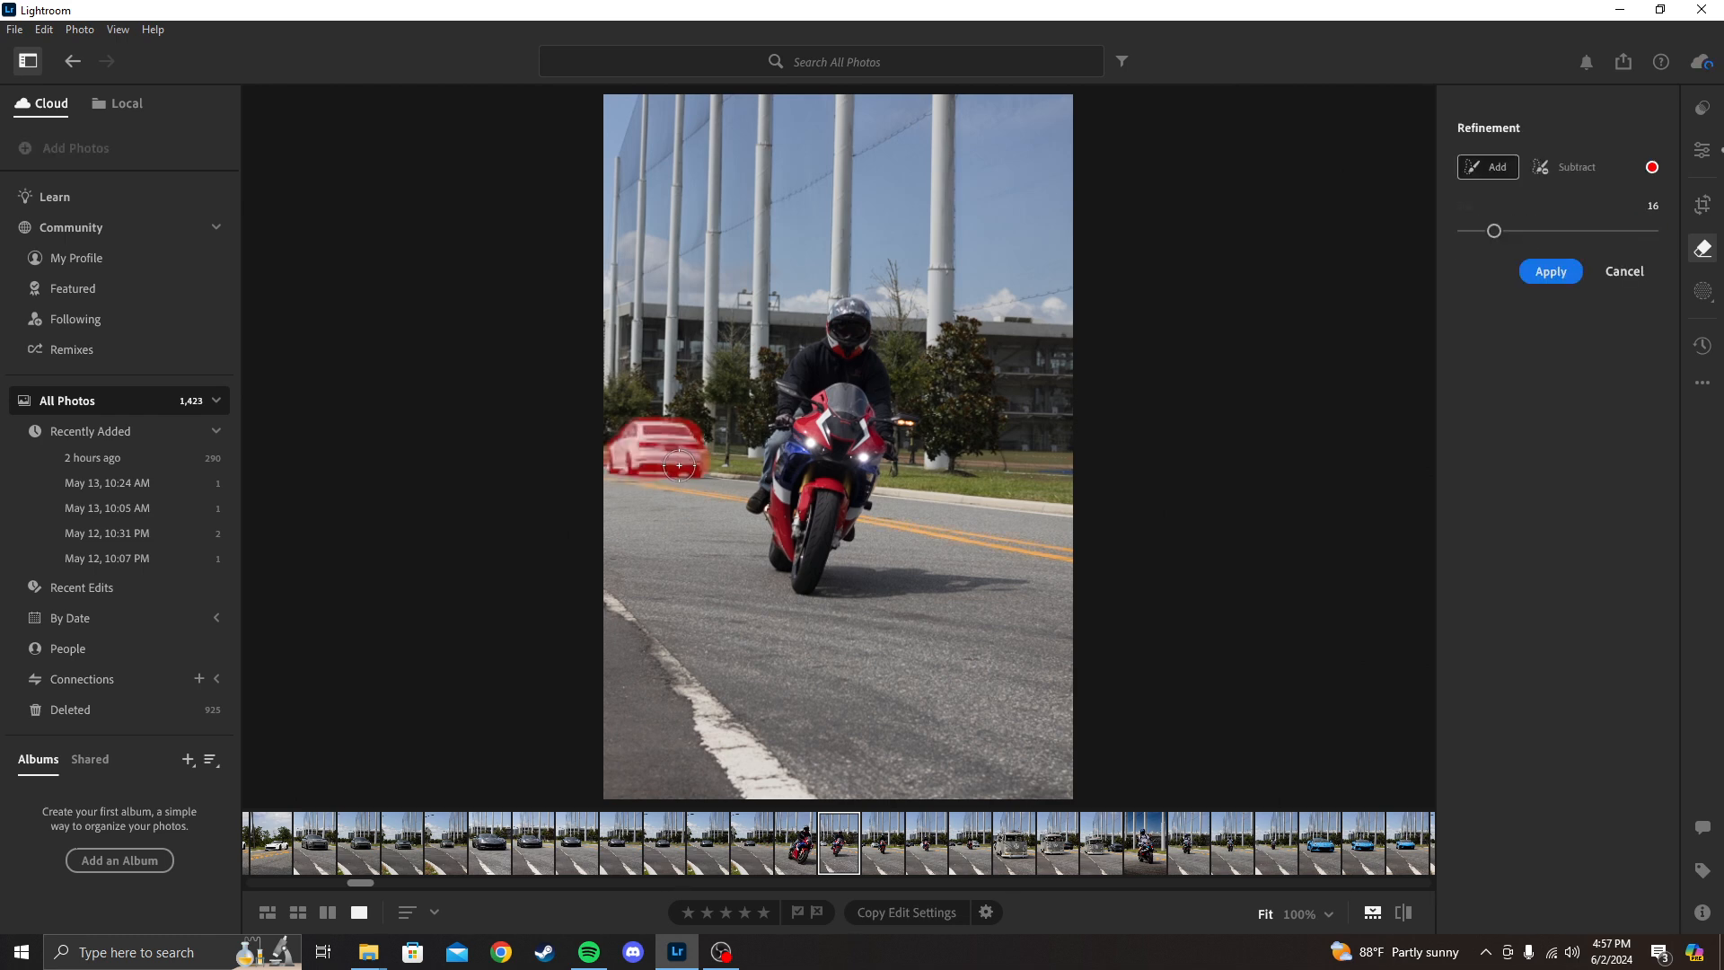
left_click(1543, 279)
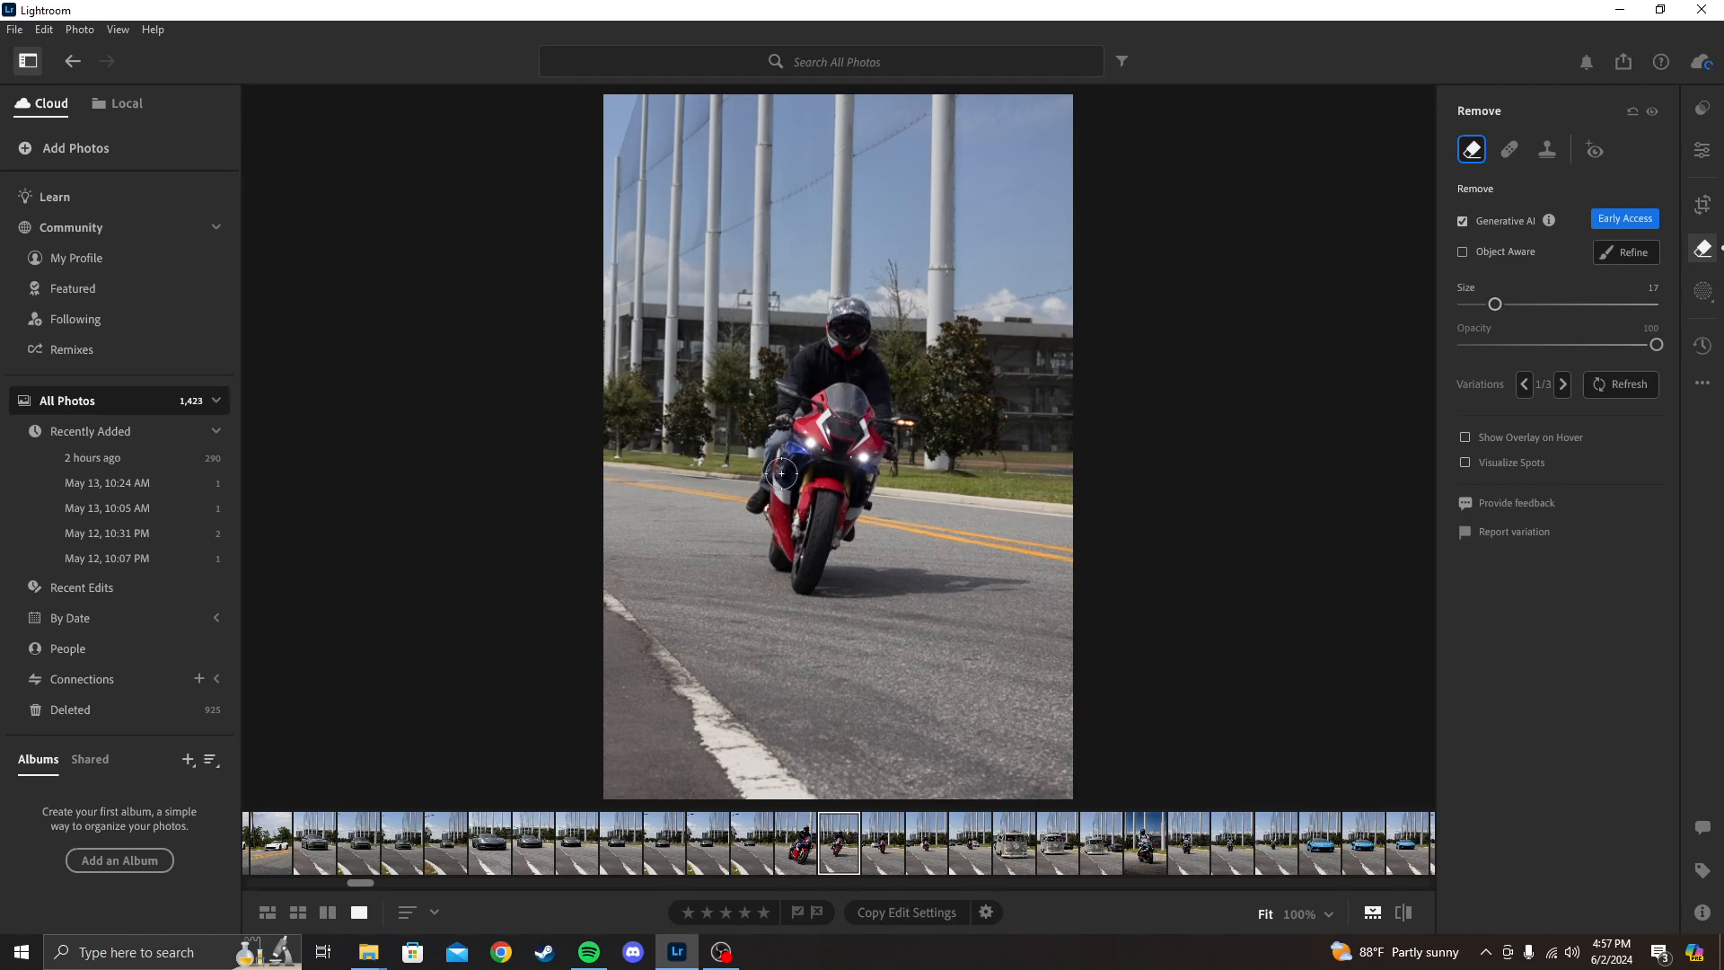
left_click(1702, 248)
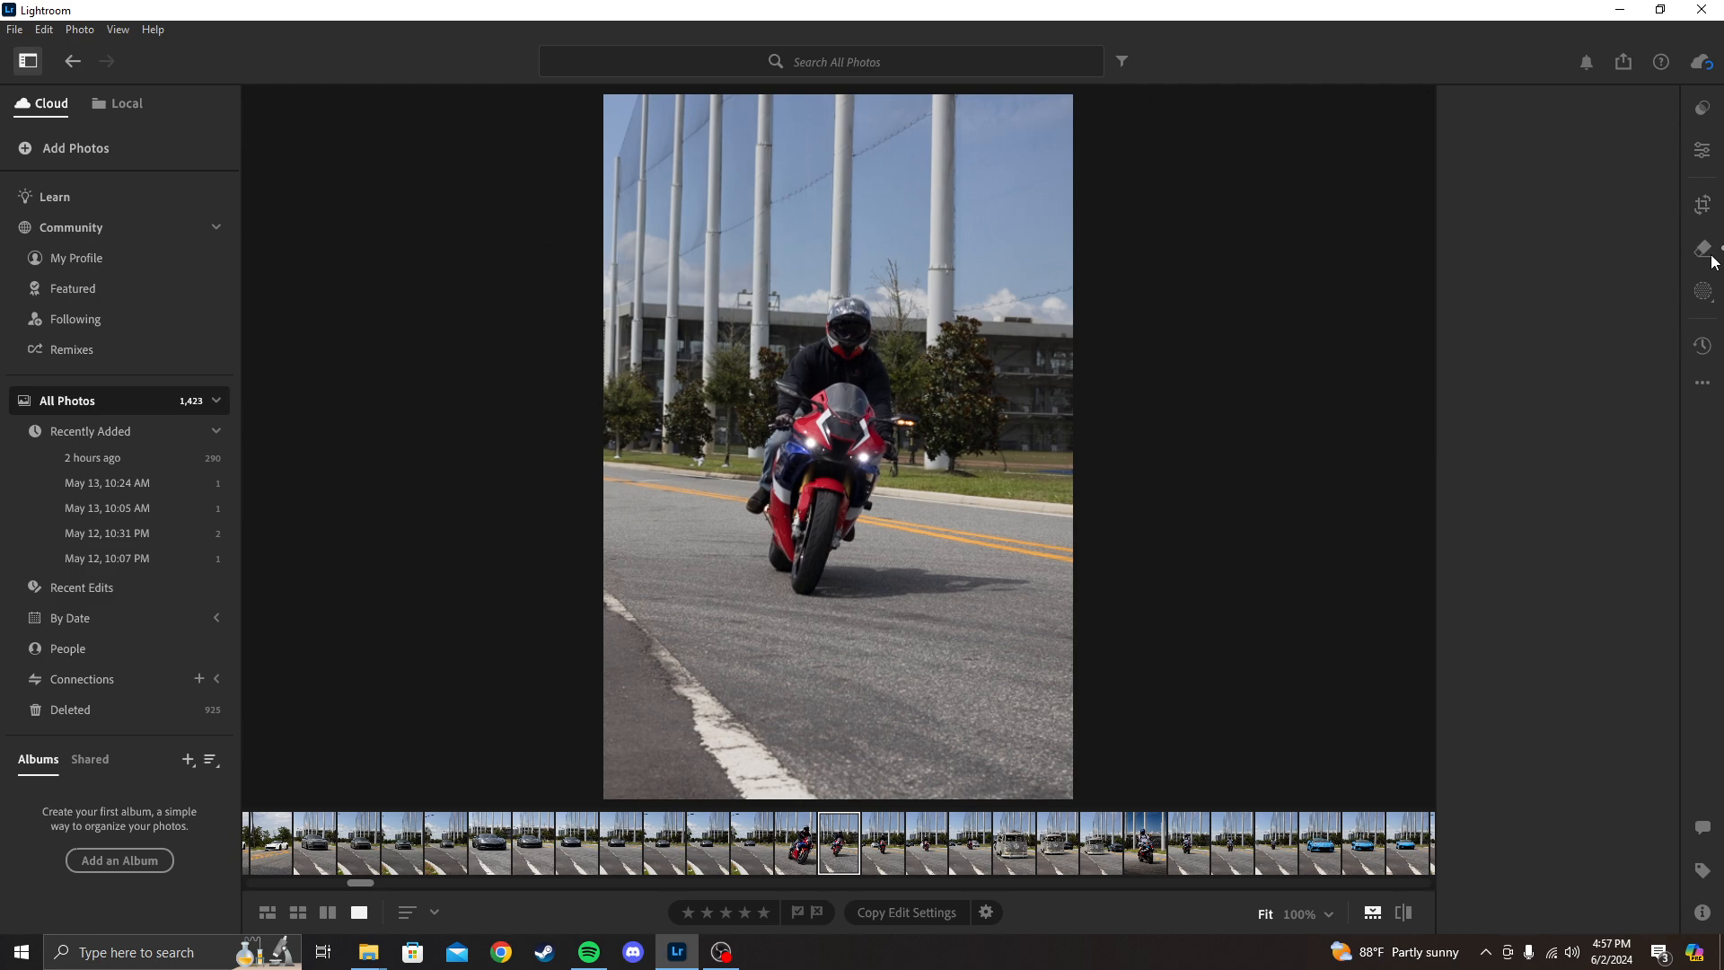
Warm the photo's white balance by setting the color temperature to 6,000
left_click(1702, 156)
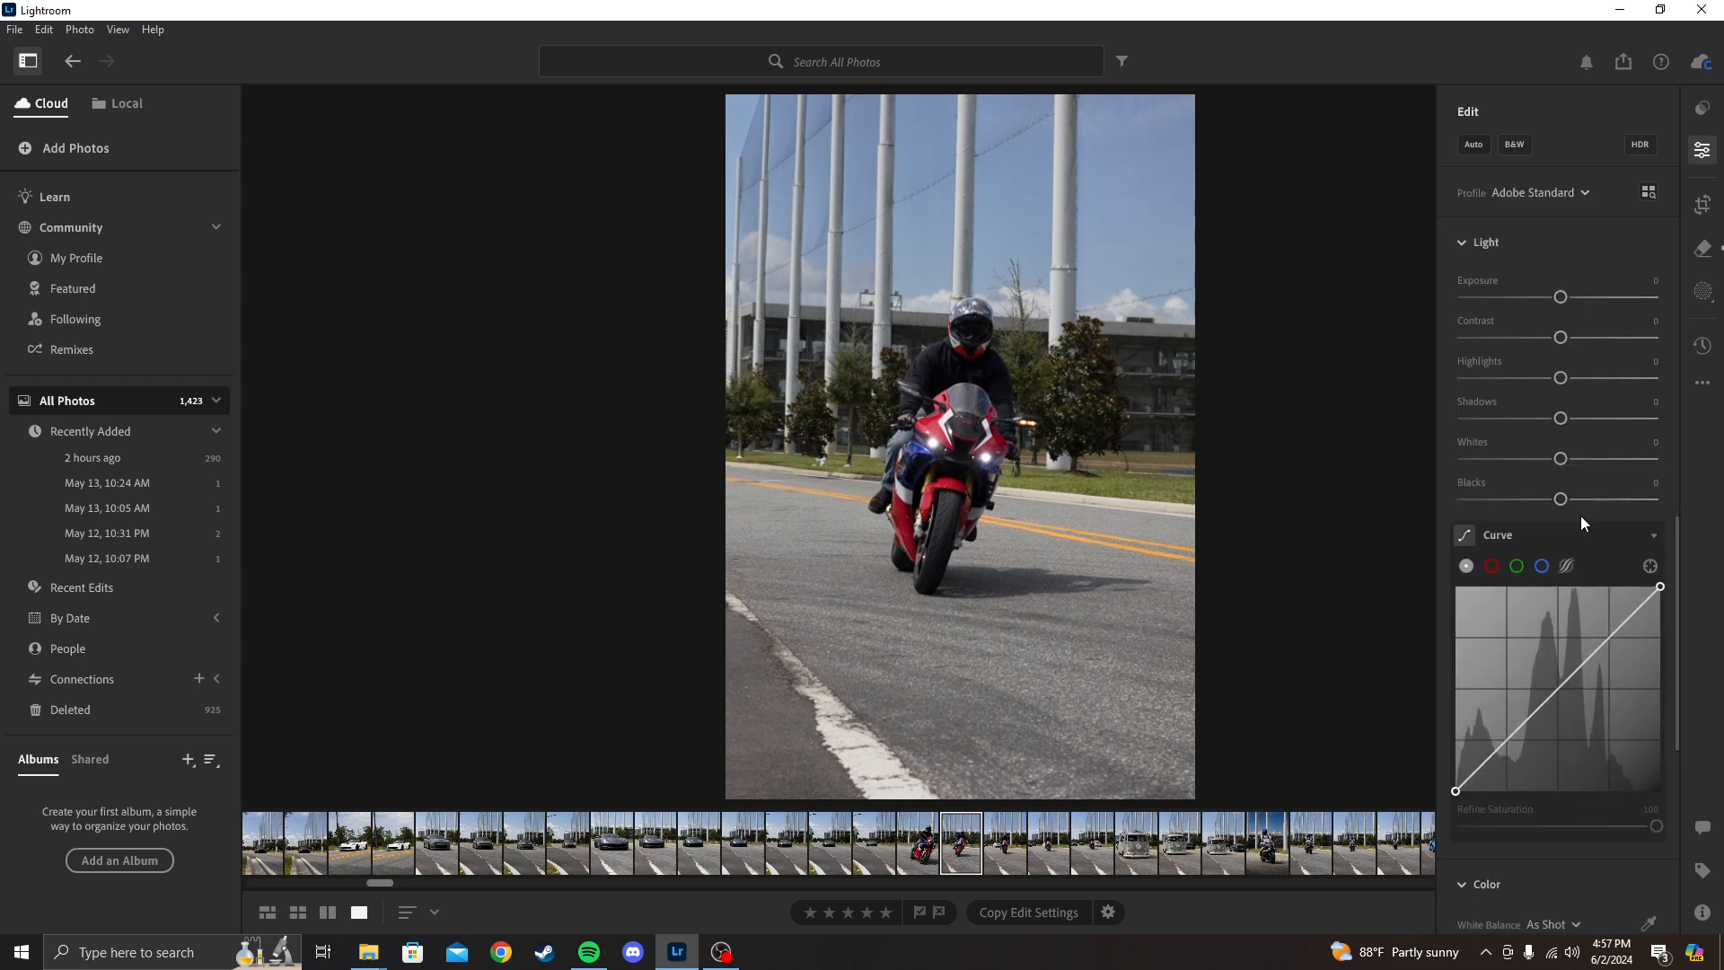
scroll(1580, 515, "down", 1)
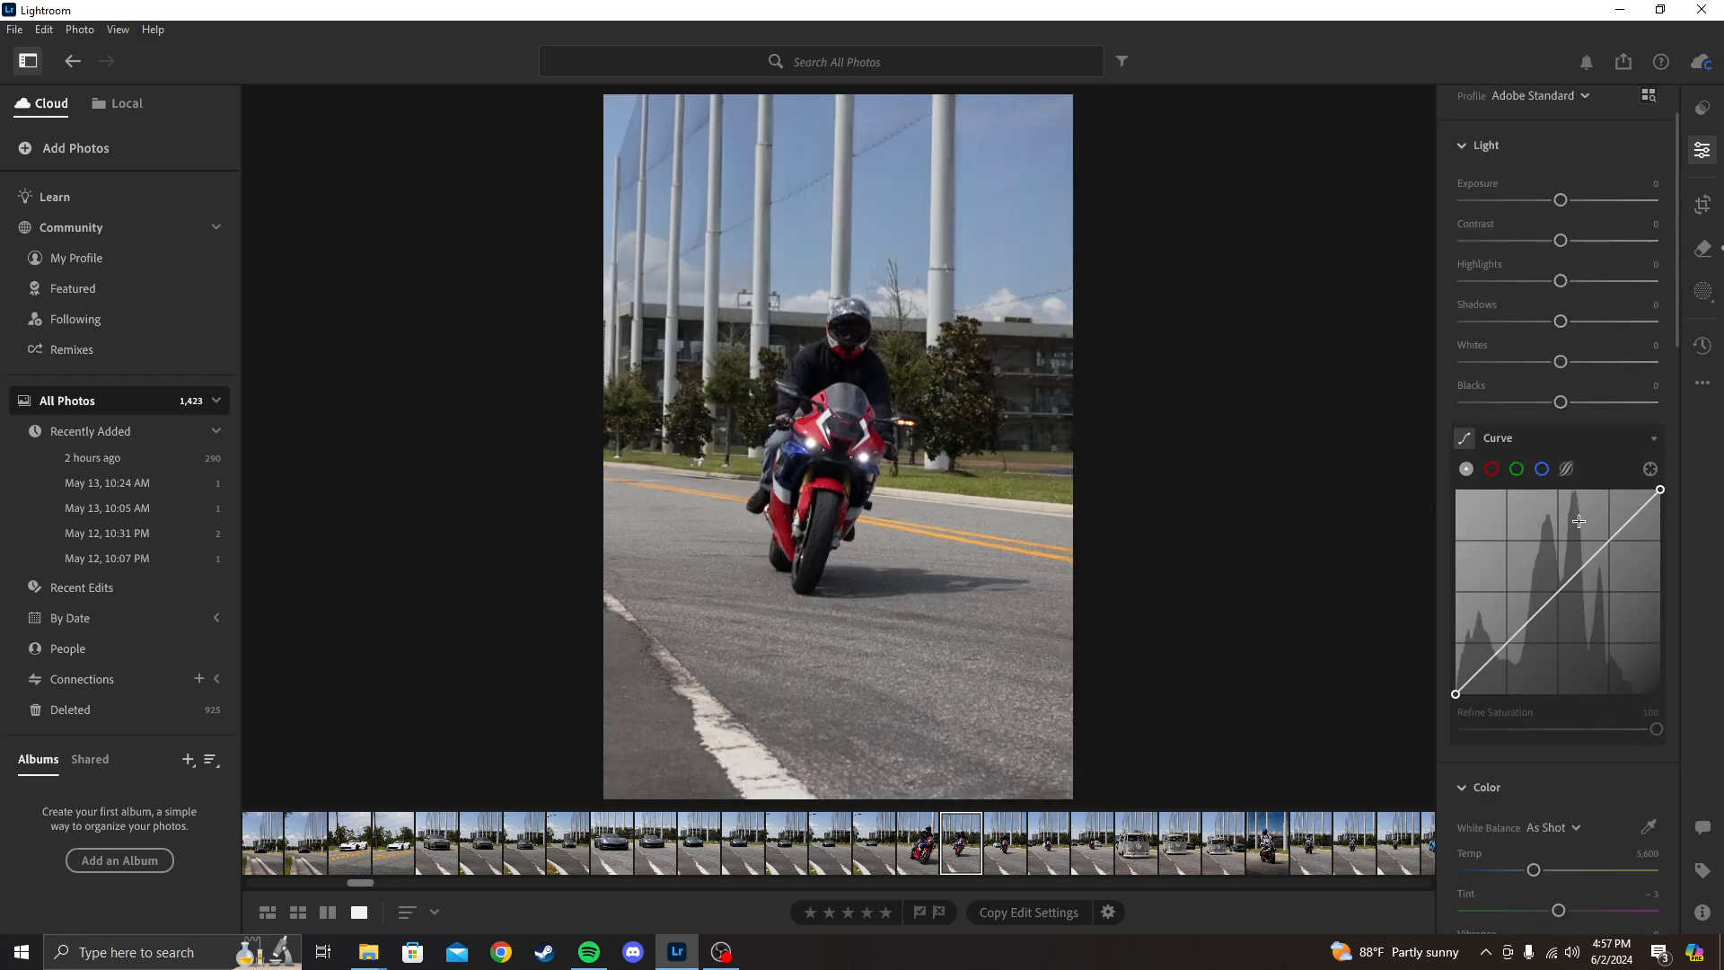
scroll(1578, 521, "down", 5)
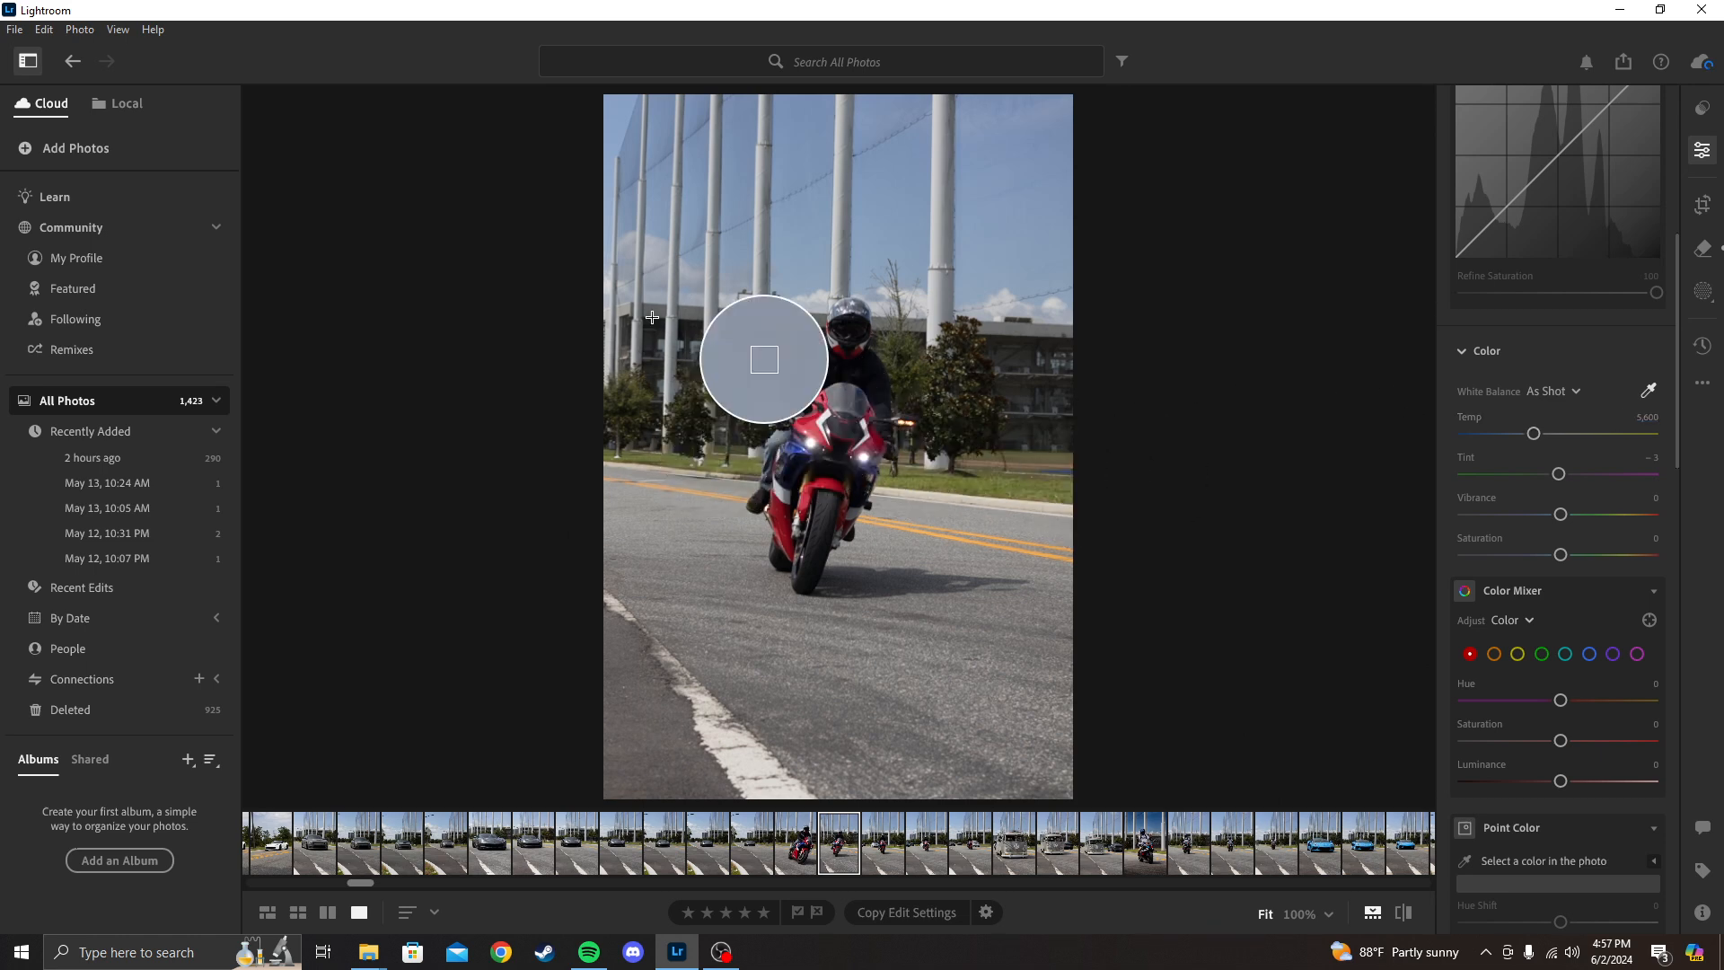
left_click(606, 281)
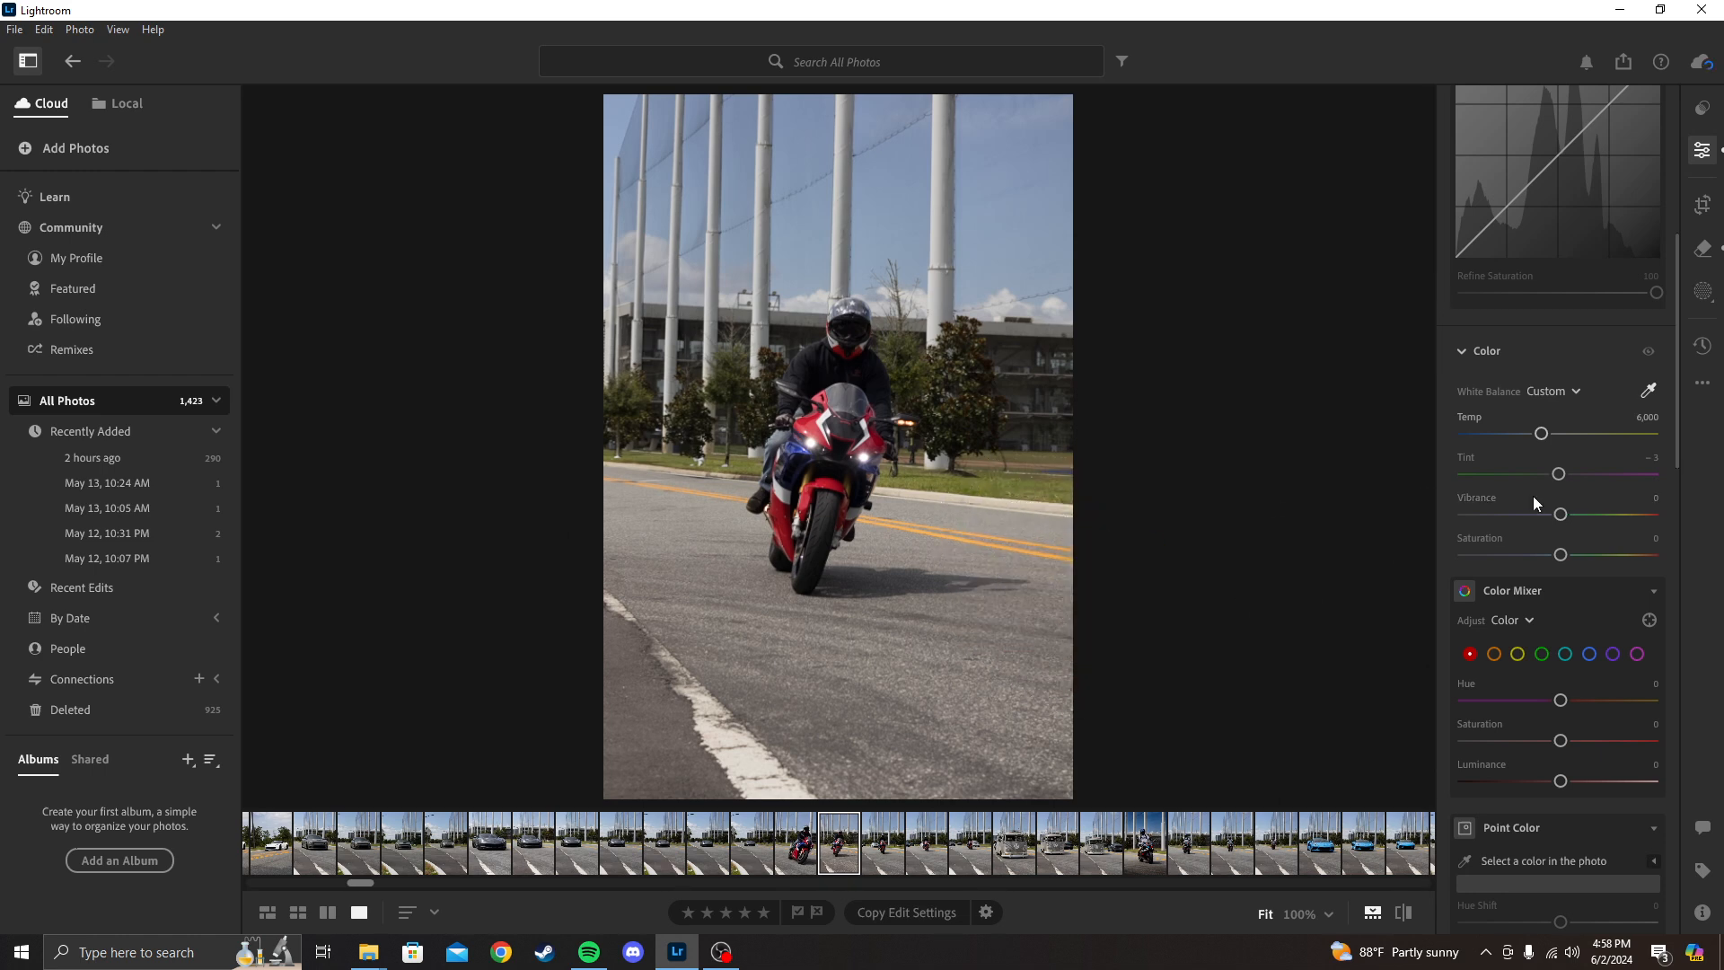
Defringe the purple glow around the motorcycle's headlights with an amount of 20
scroll(1623, 634, "down", 5)
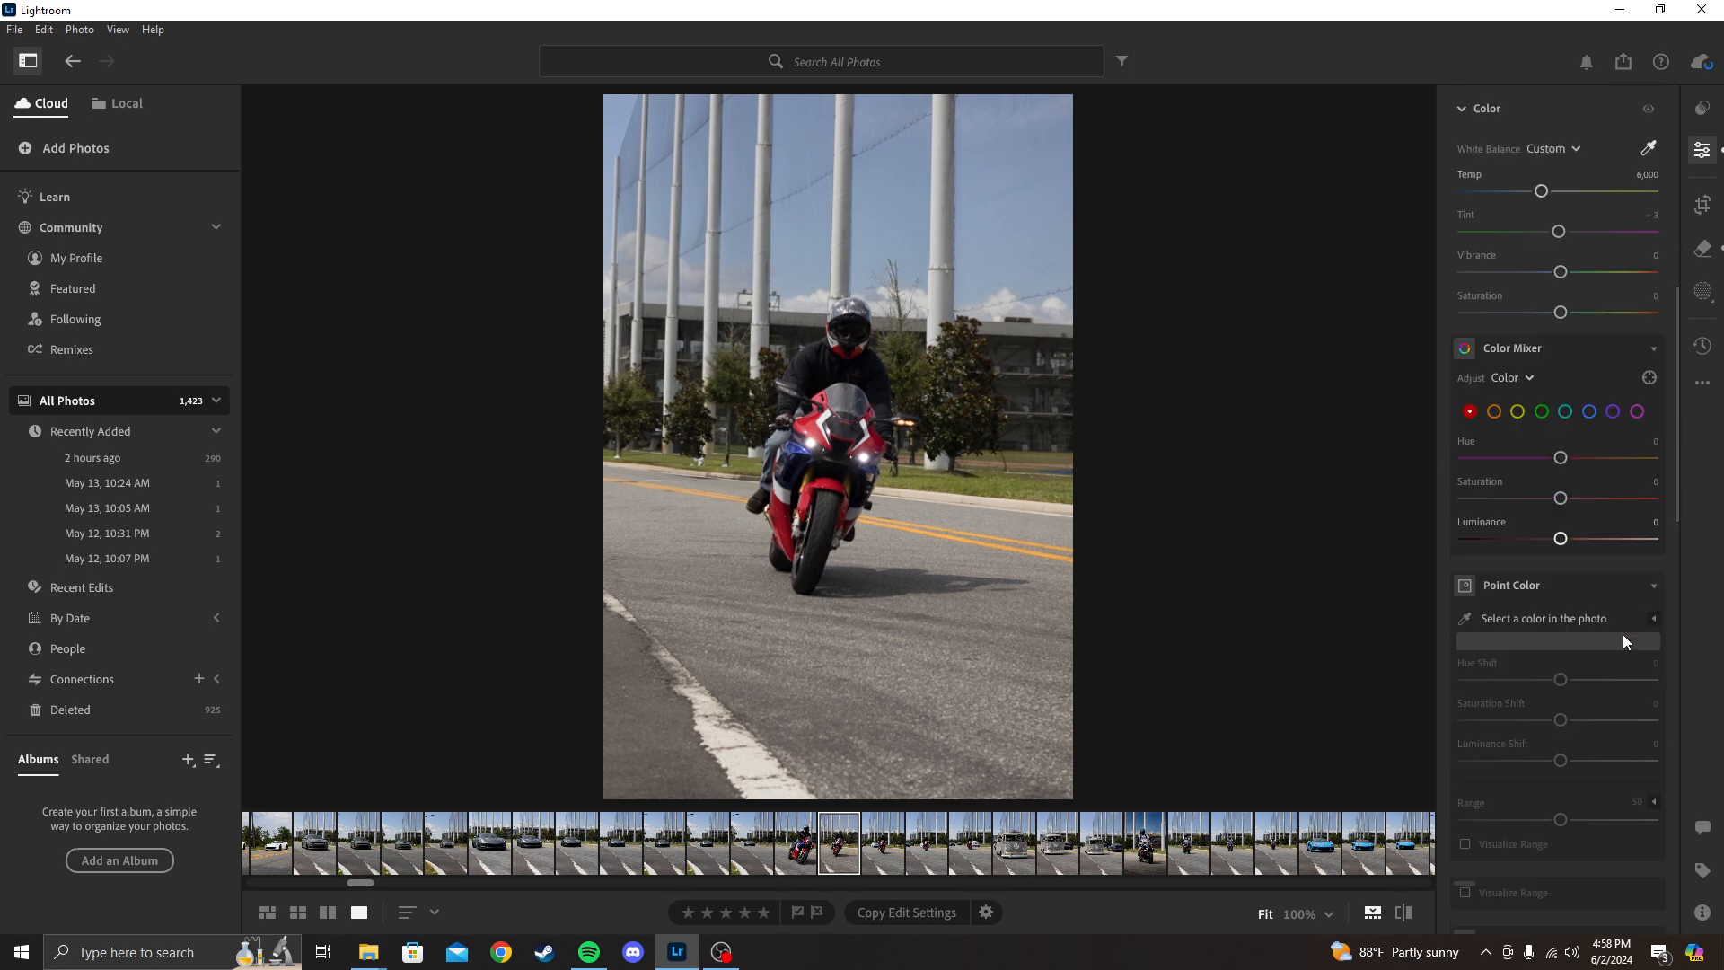
scroll(1623, 633, "down", 6)
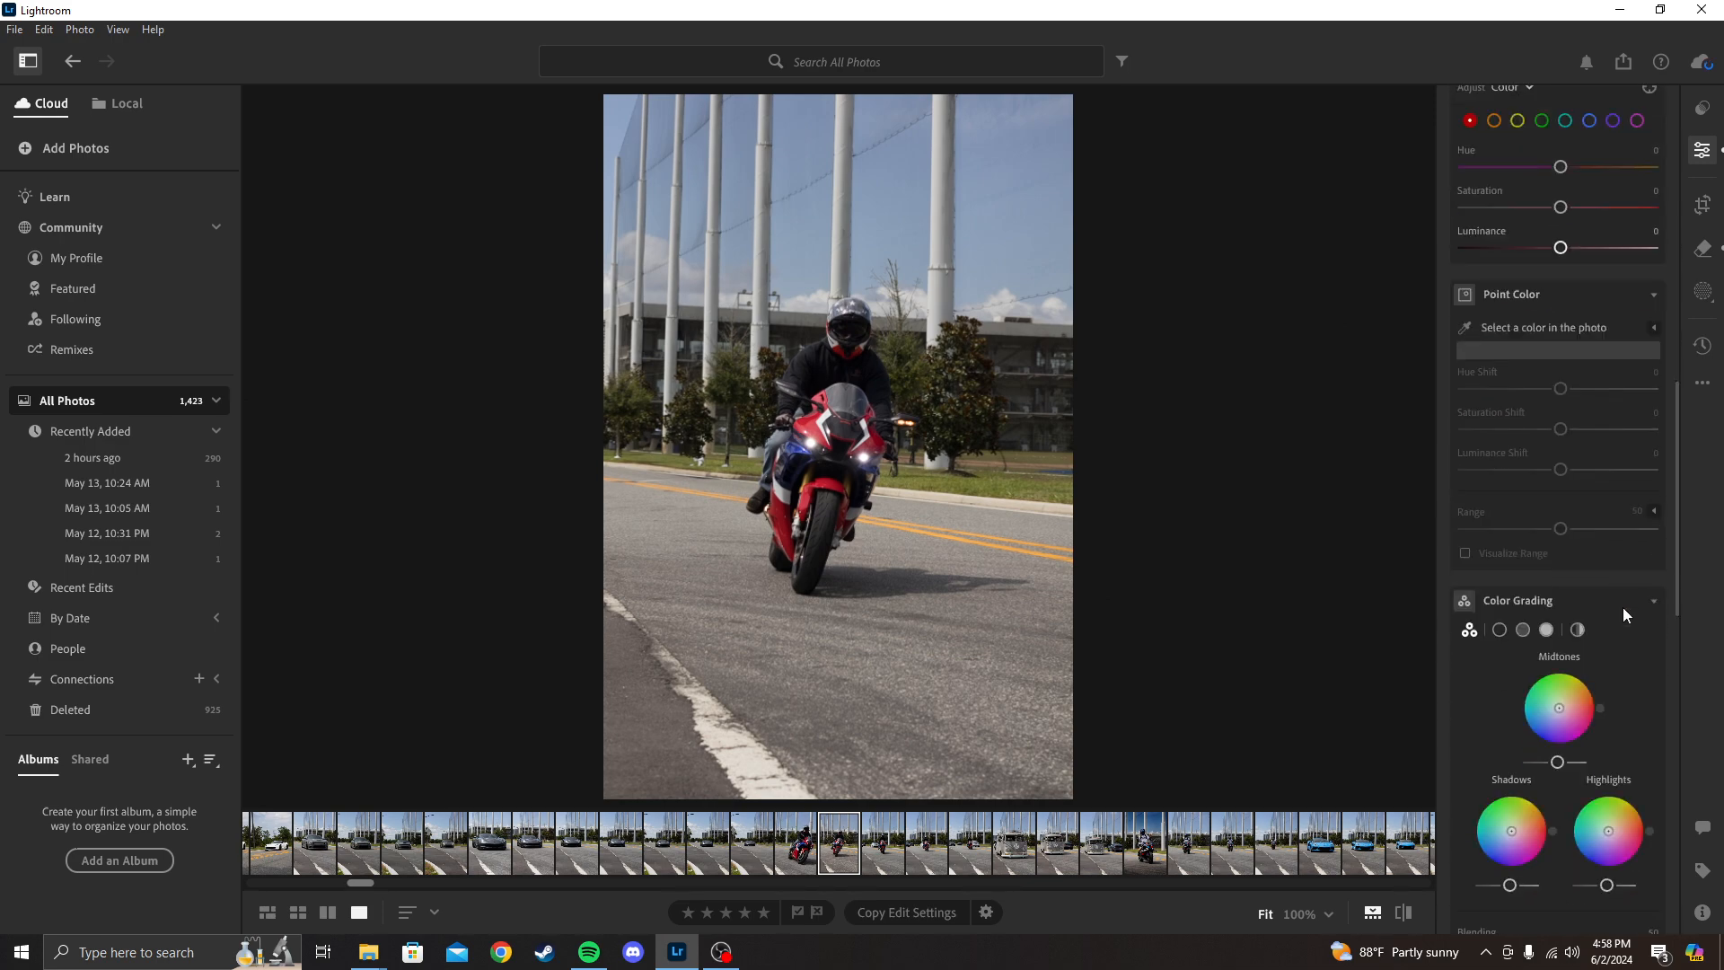
left_click(1704, 158)
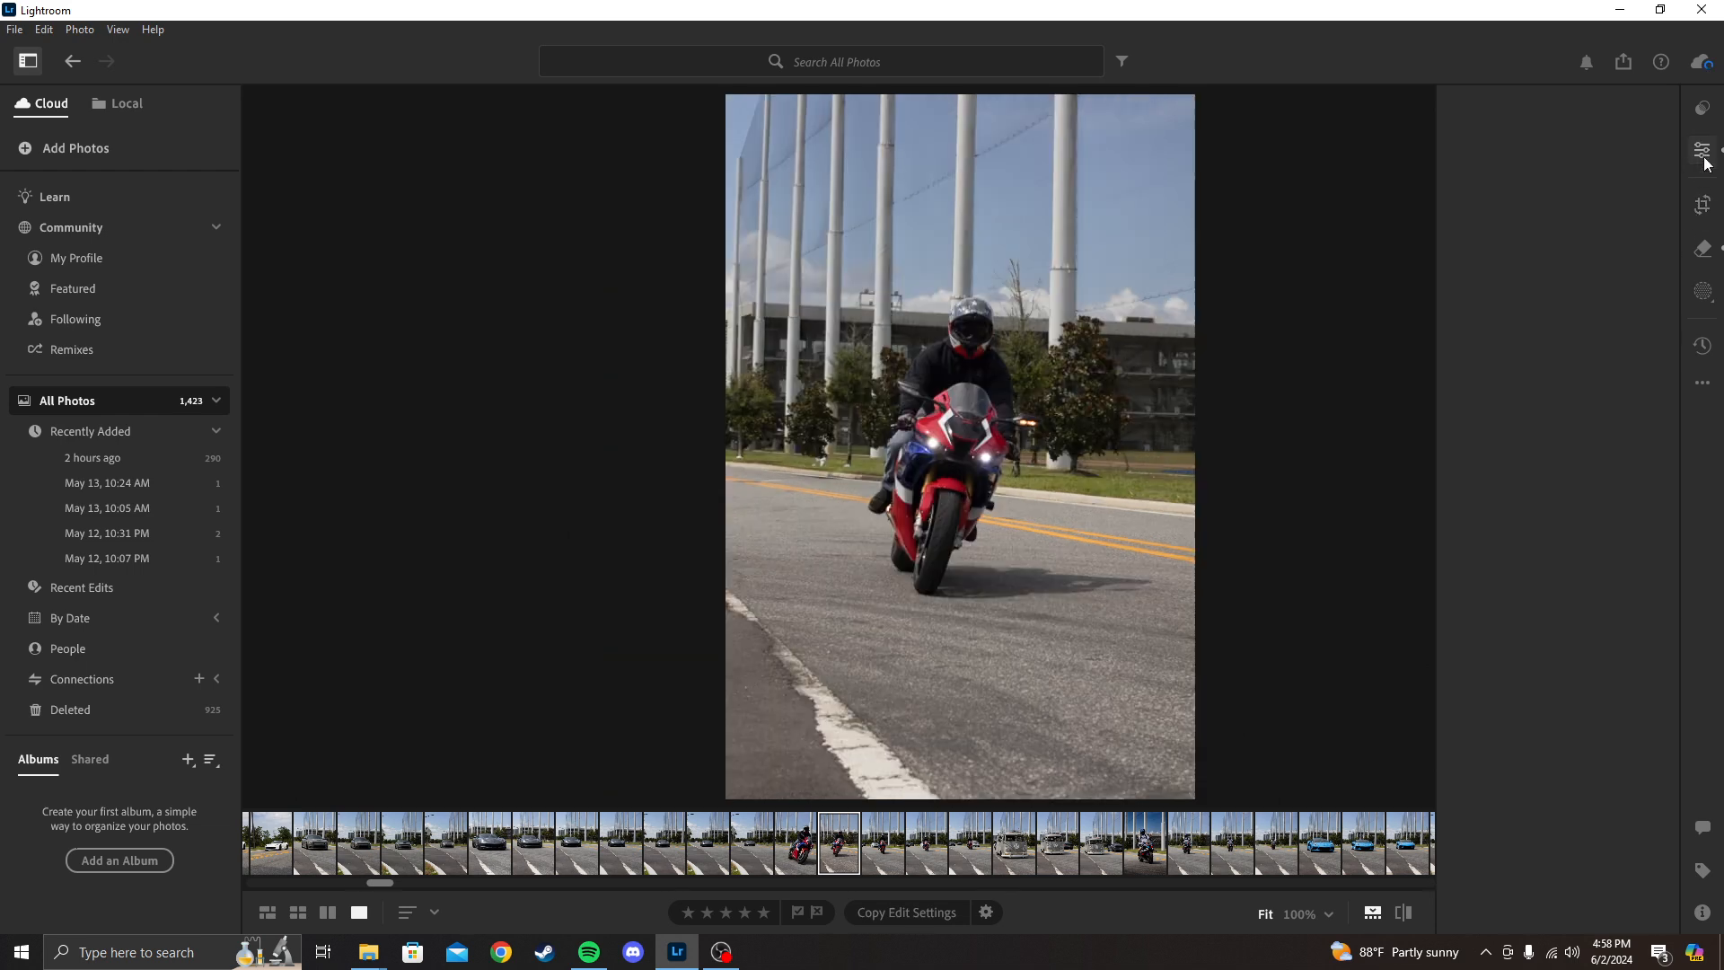
left_click(948, 453)
left_click_drag(981, 499, 708, 530)
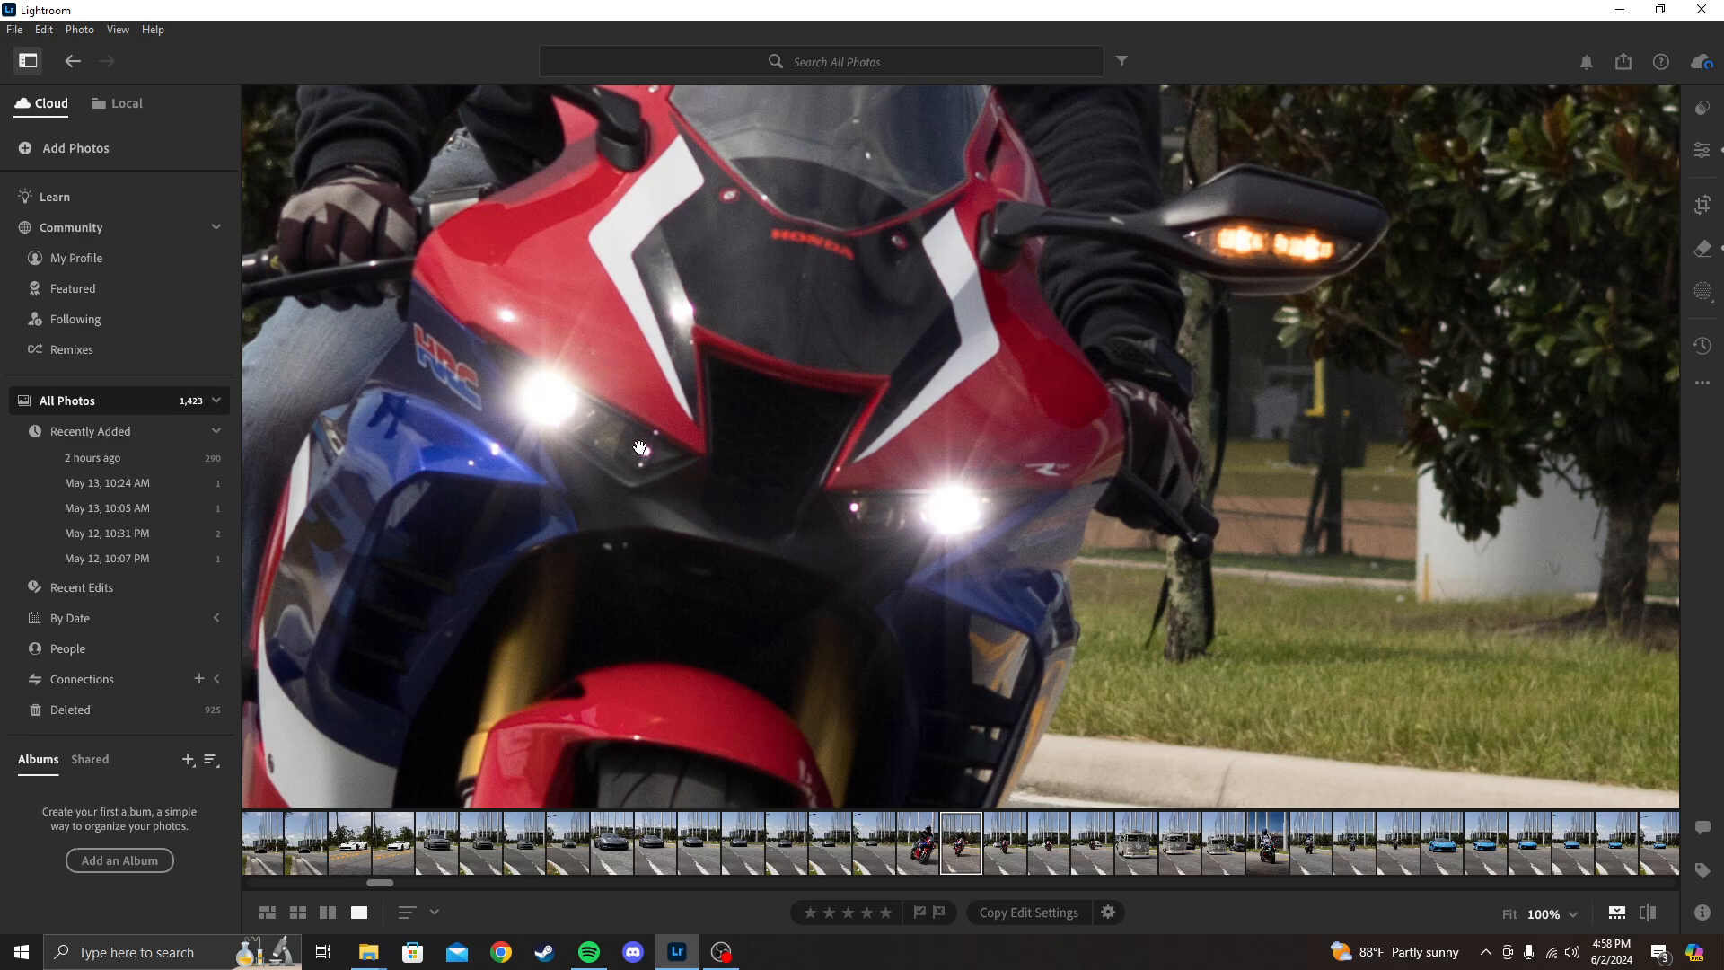
left_click(1702, 155)
scroll(1518, 606, "down", 8)
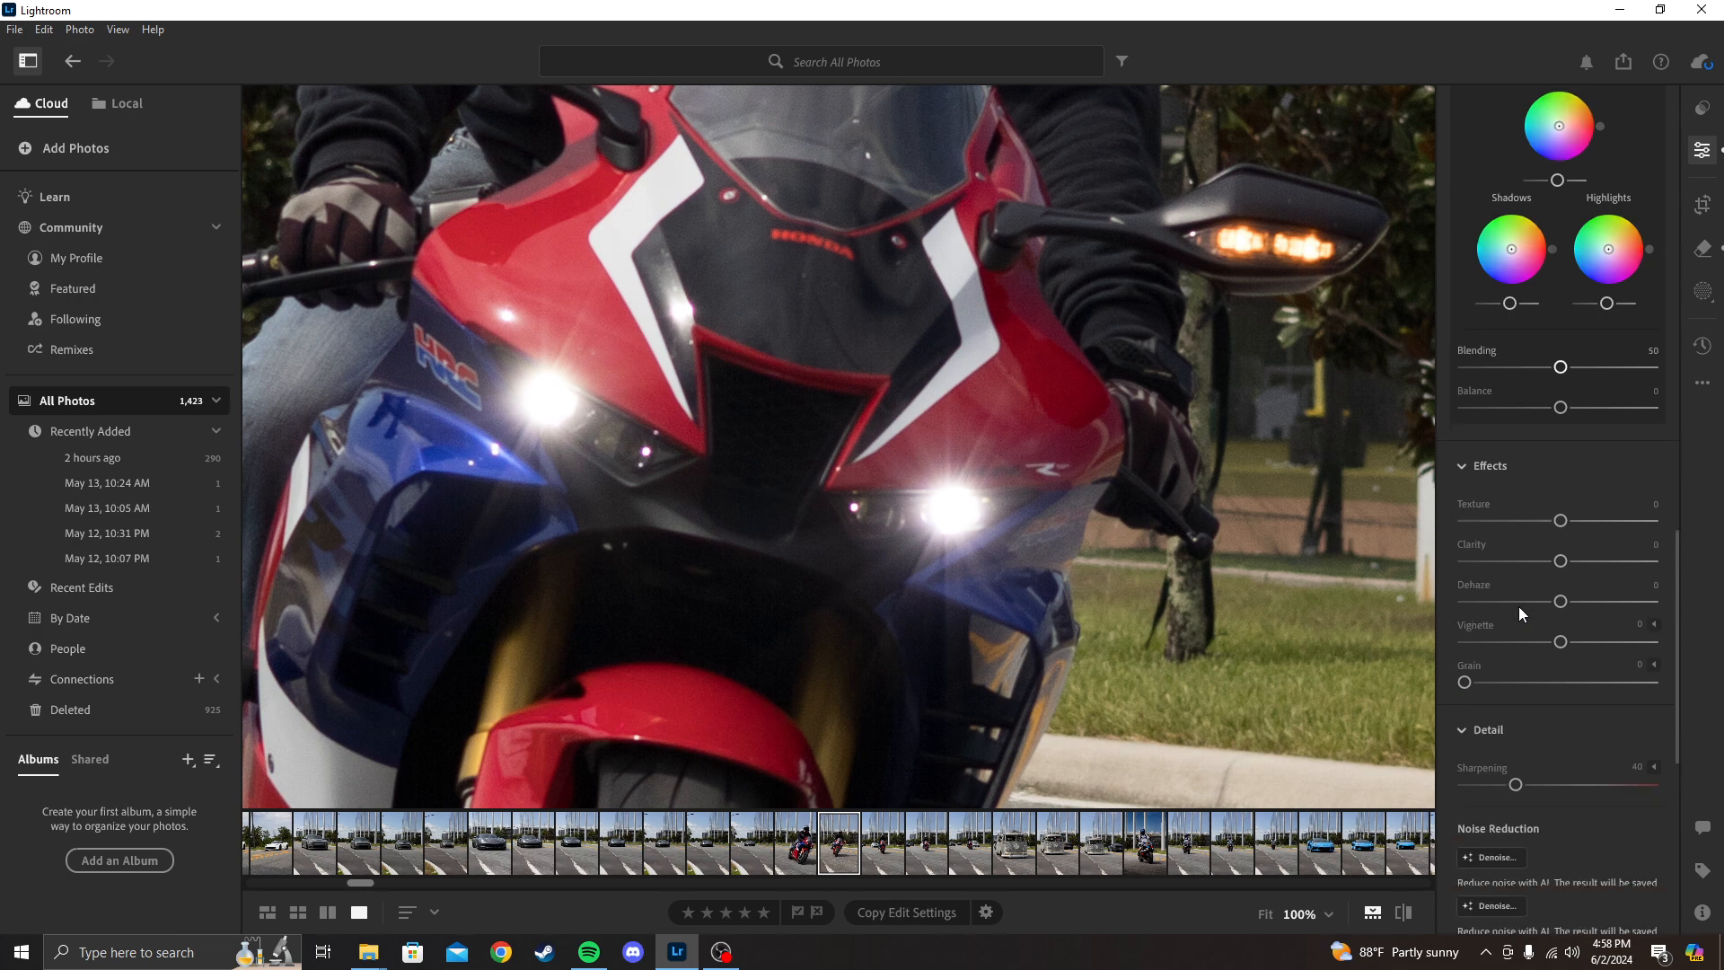
scroll(1517, 606, "down", 5)
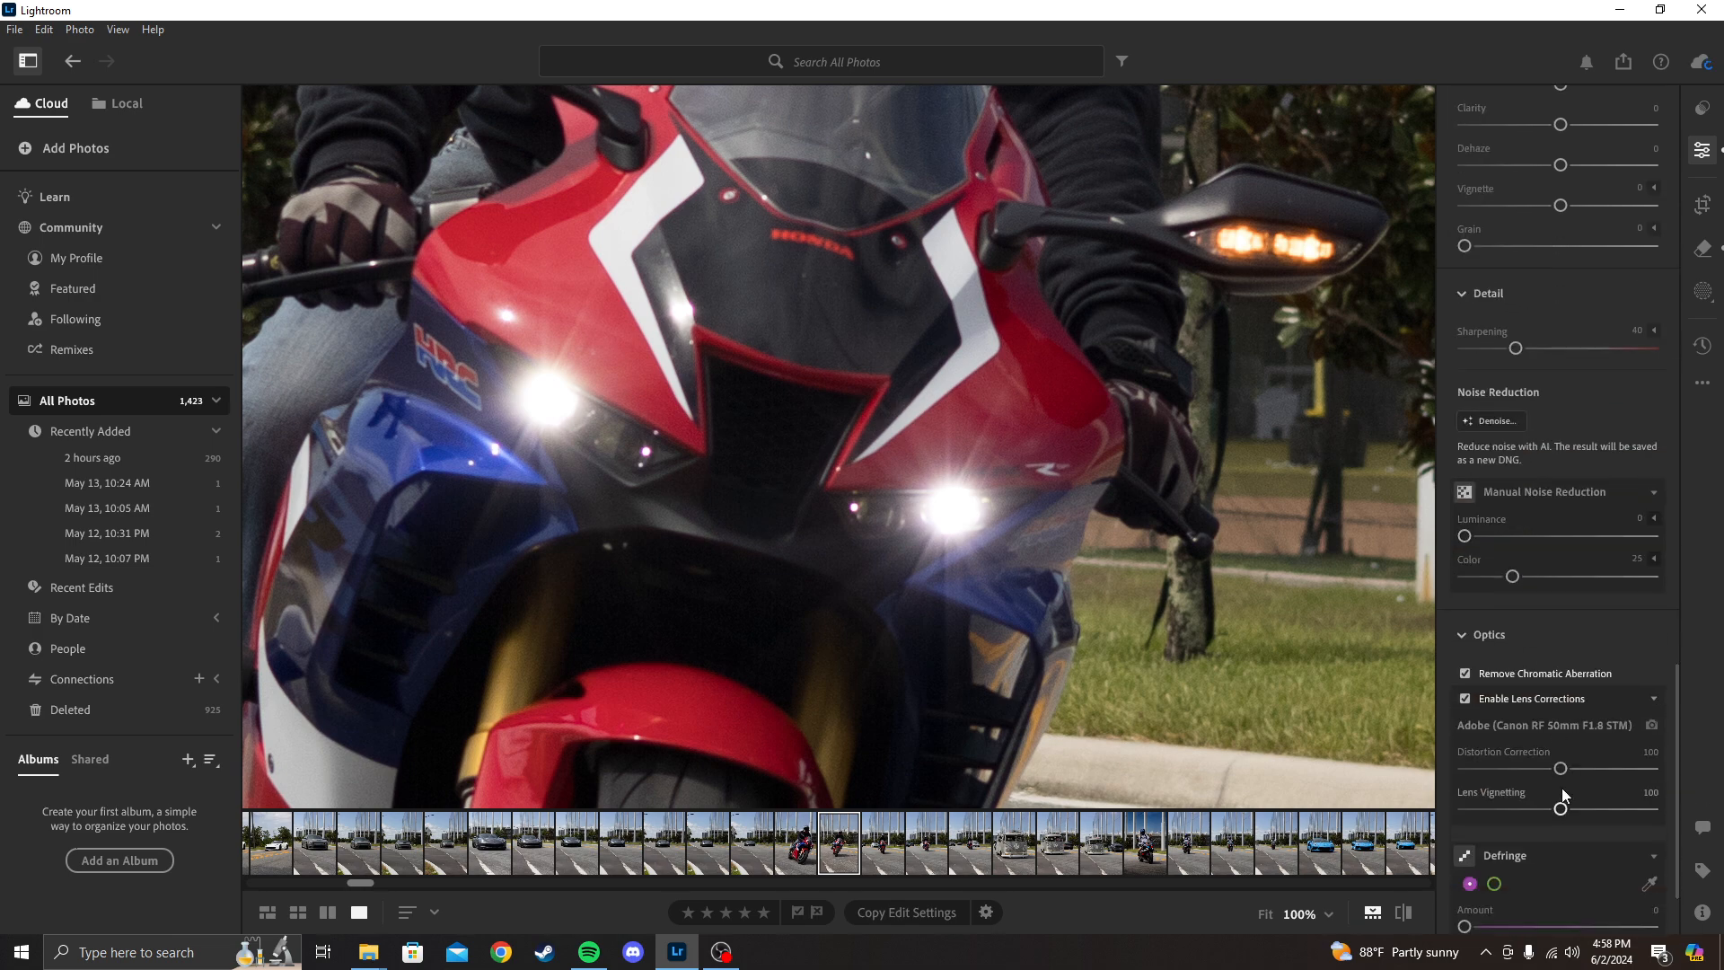
scroll(1557, 792, "down", 2)
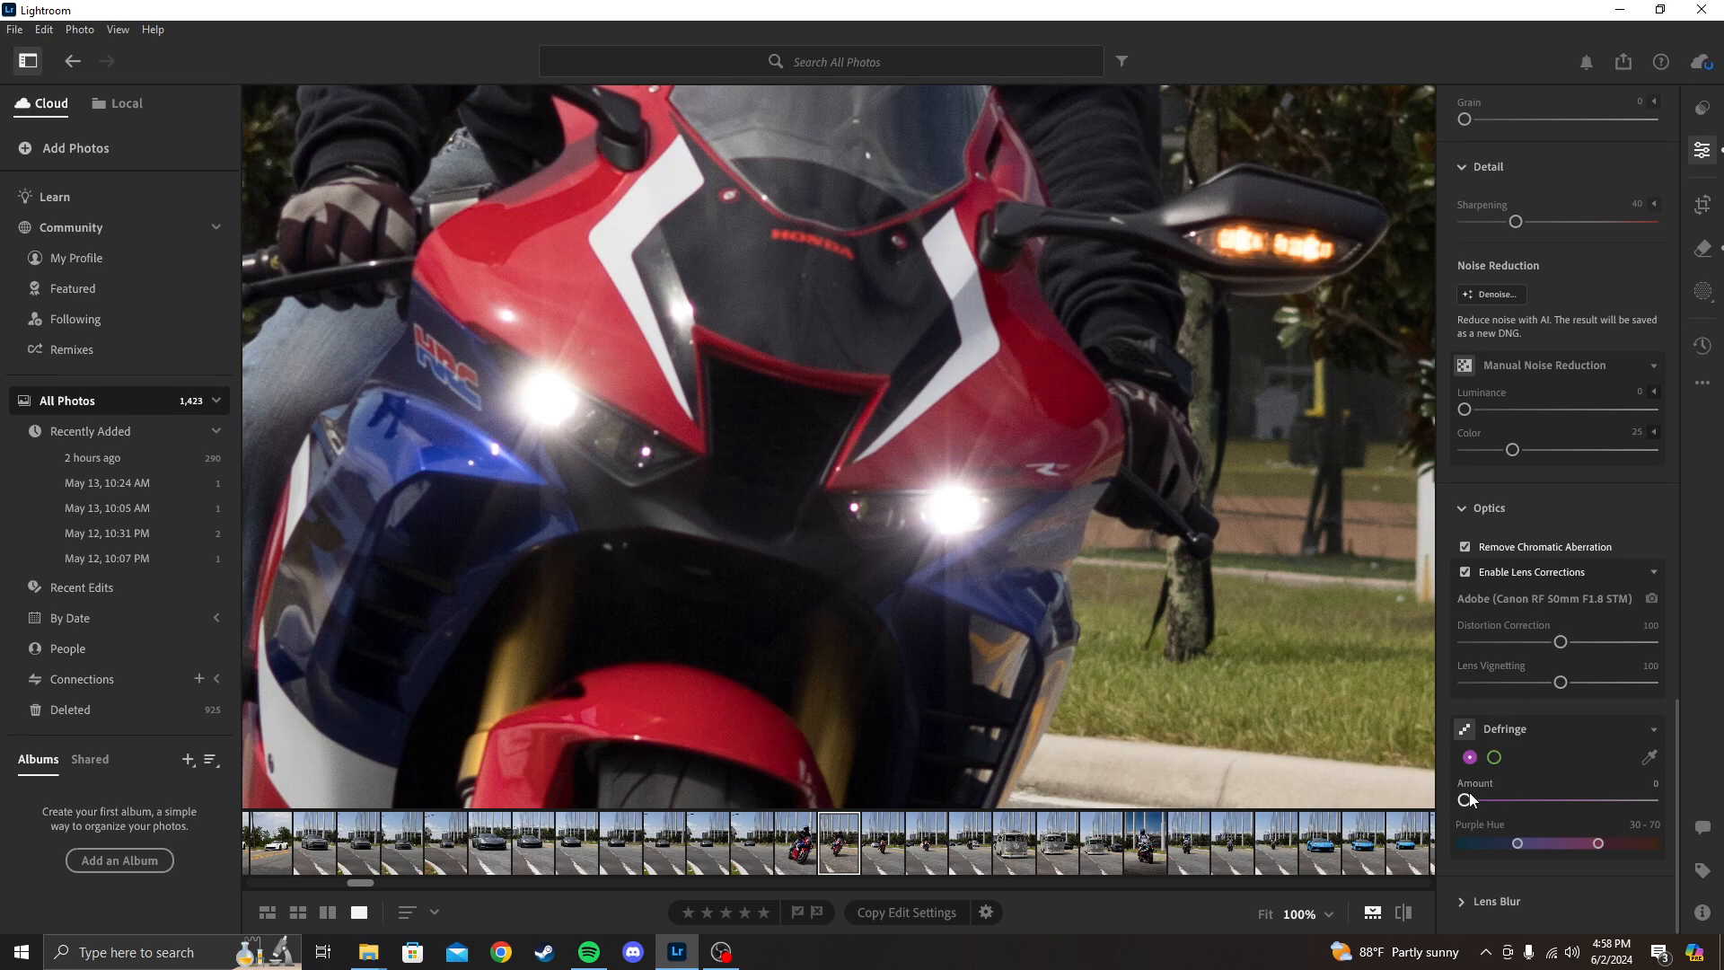
left_click_drag(1501, 799, 1631, 799)
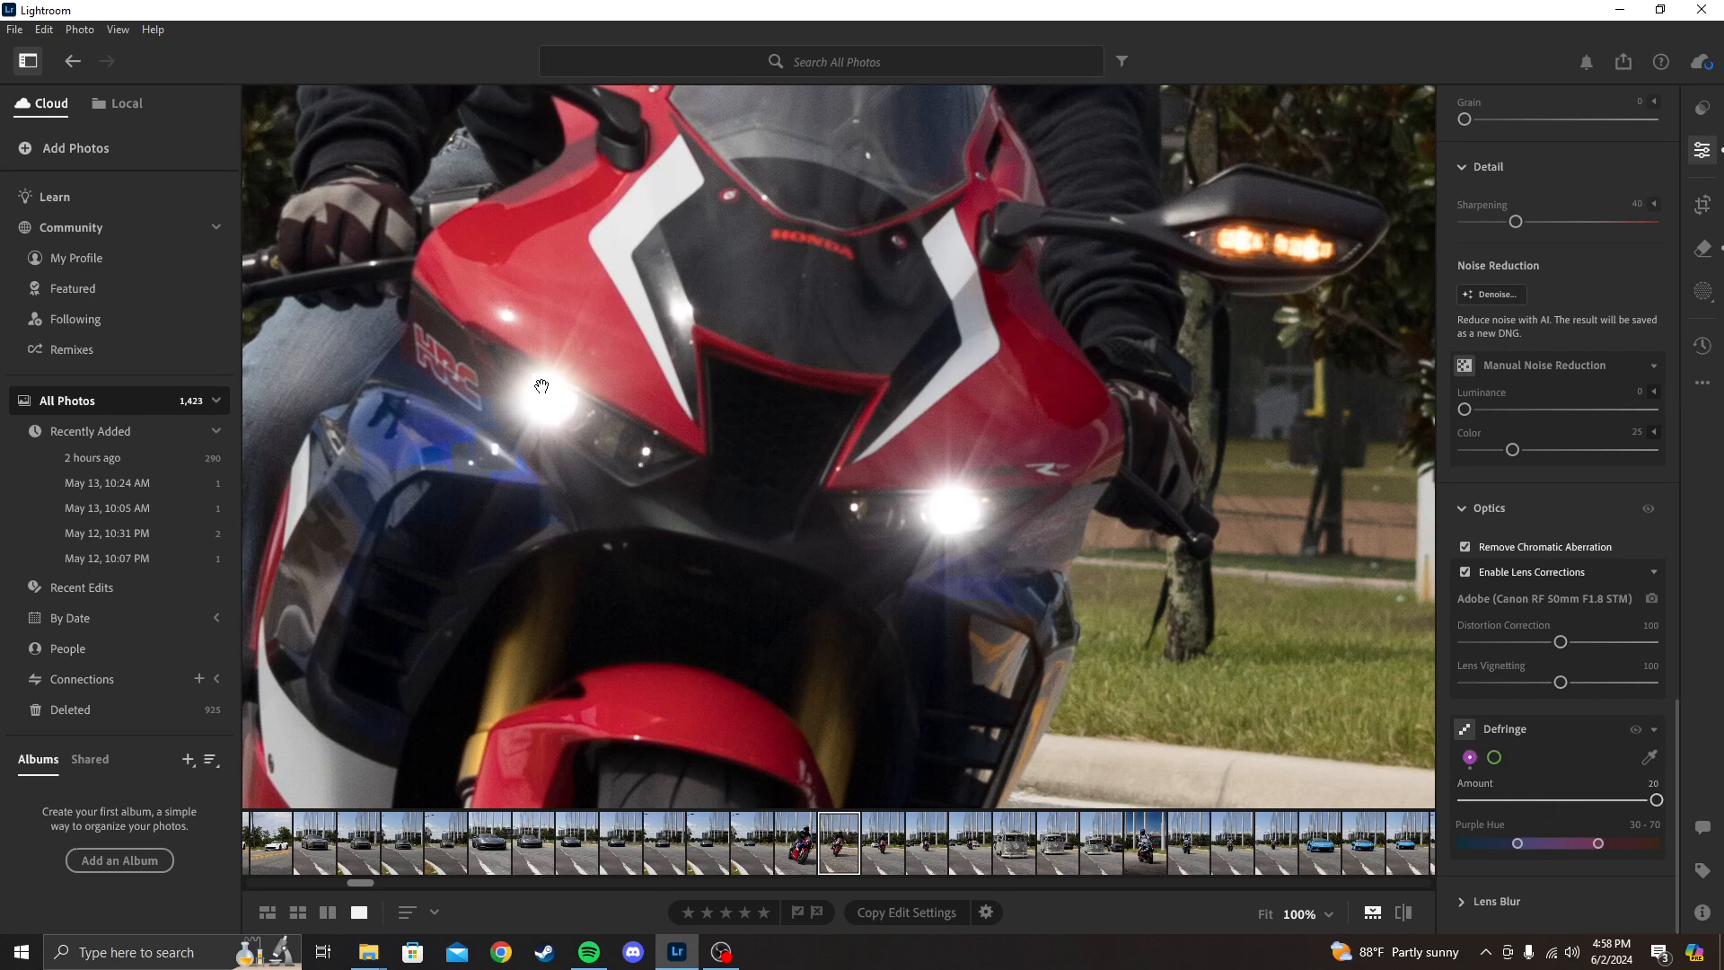
Set the photo's manual luminance noise reduction to 24
left_click_drag(541, 386, 647, 486)
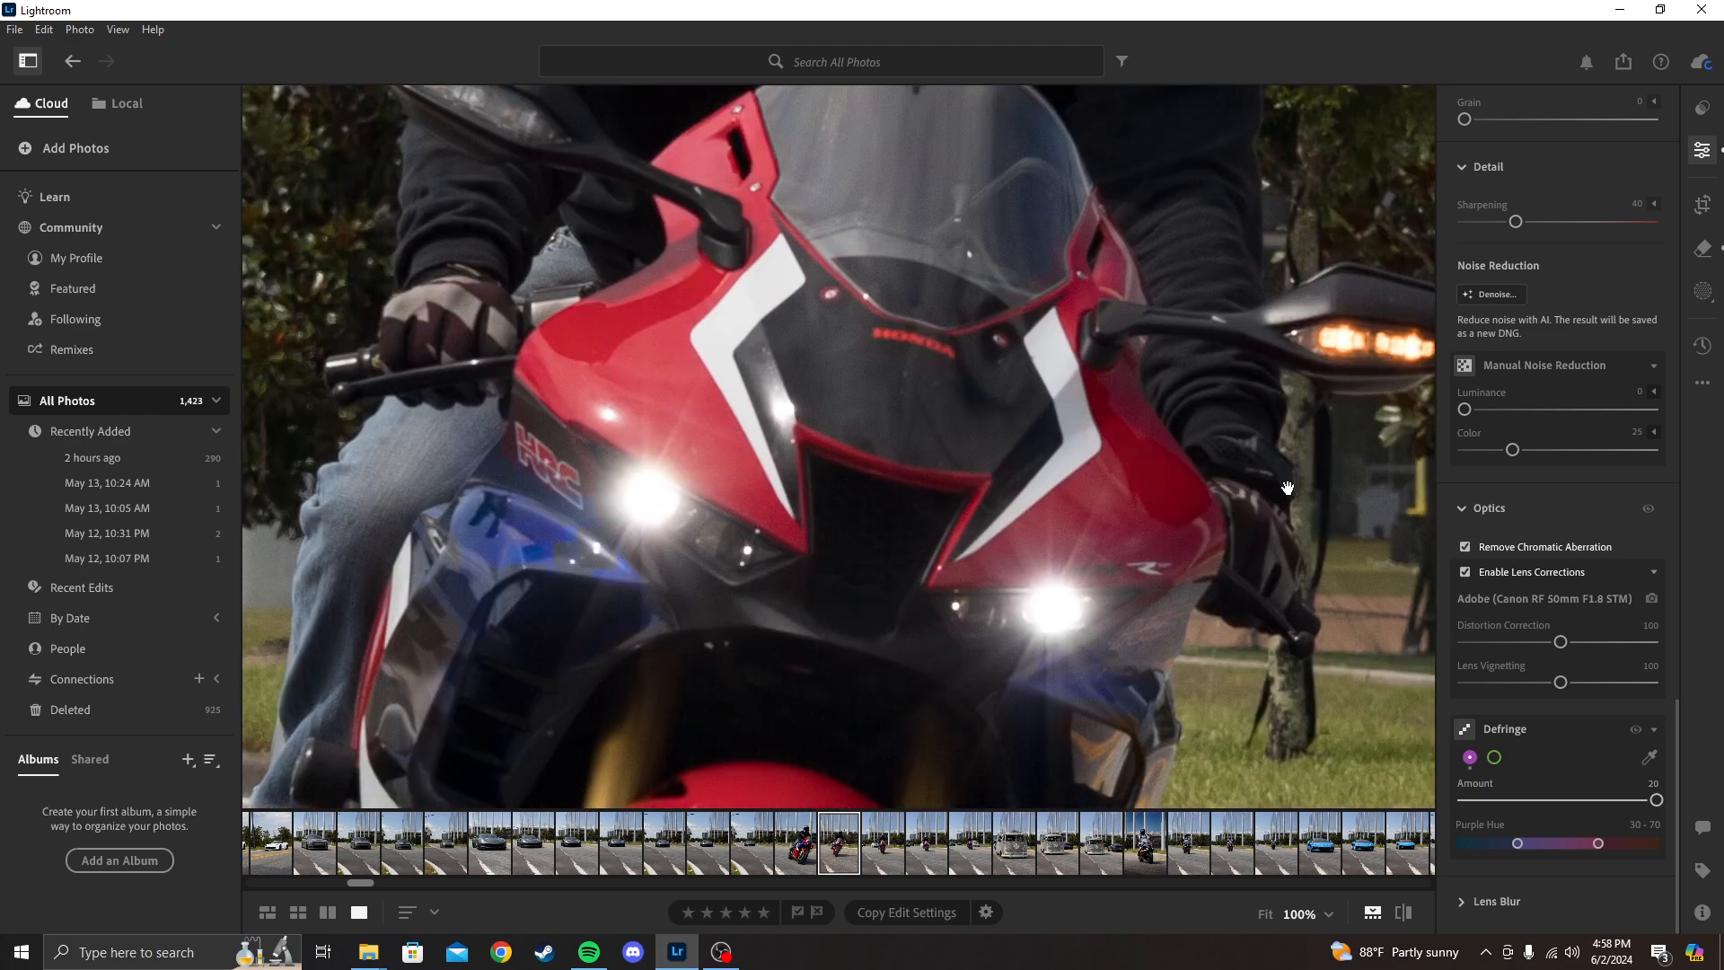
left_click_drag(1465, 412, 1510, 418)
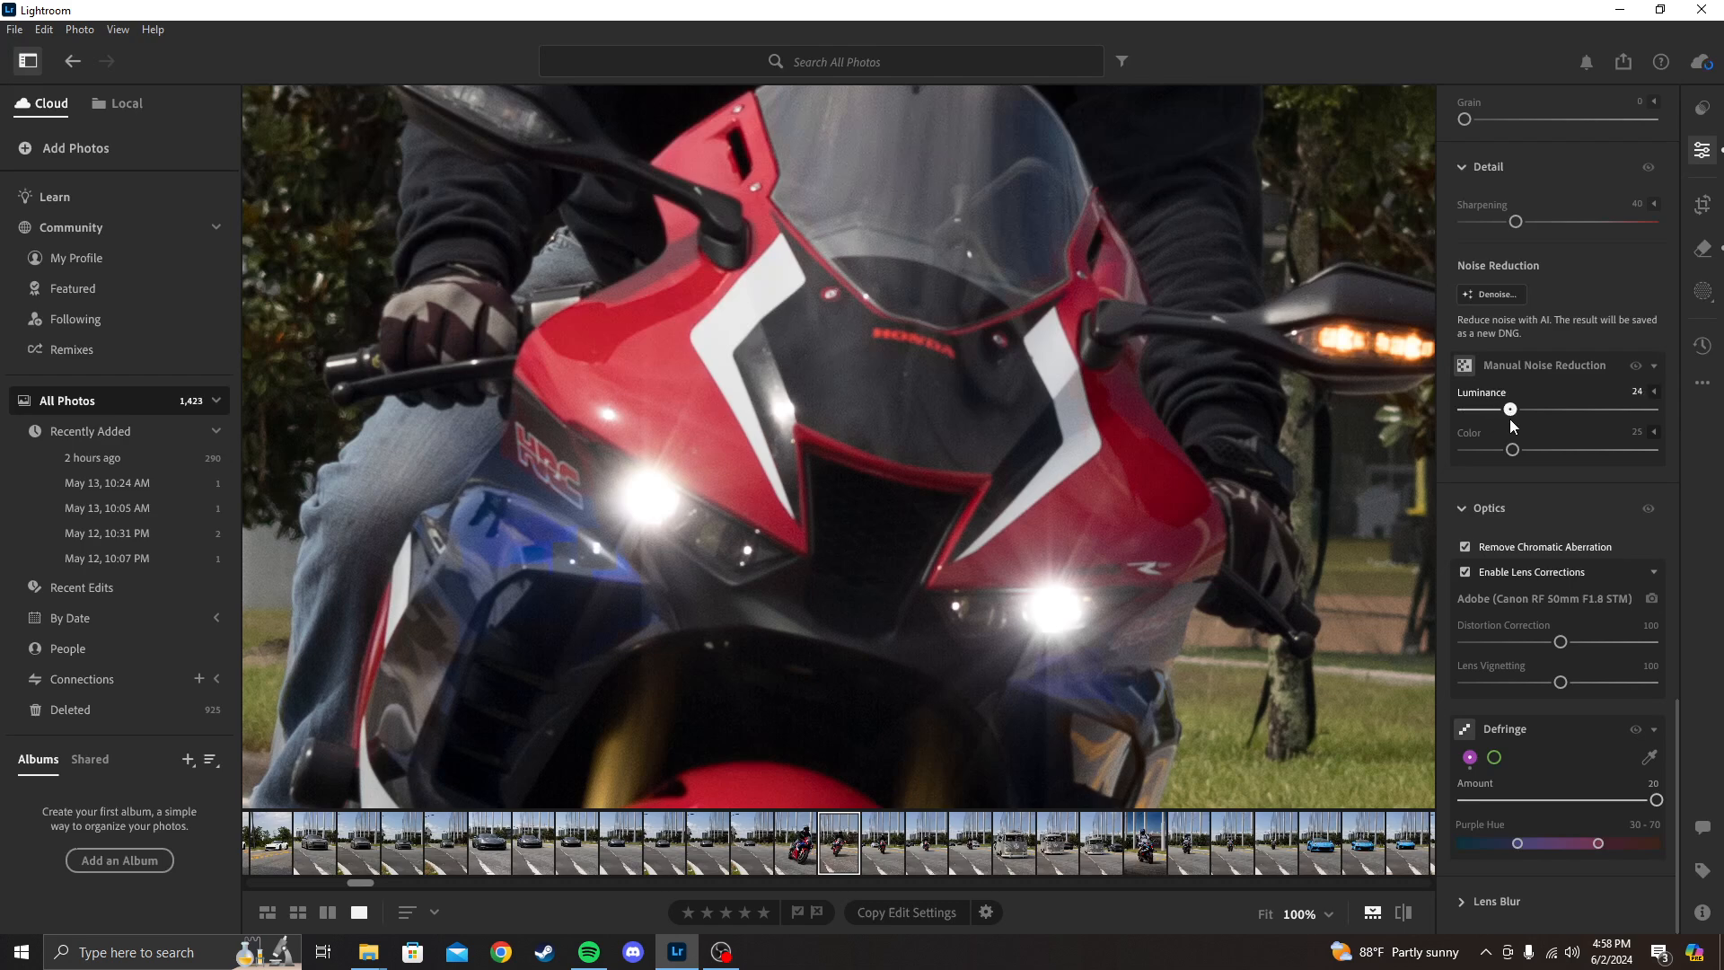
left_click(957, 429)
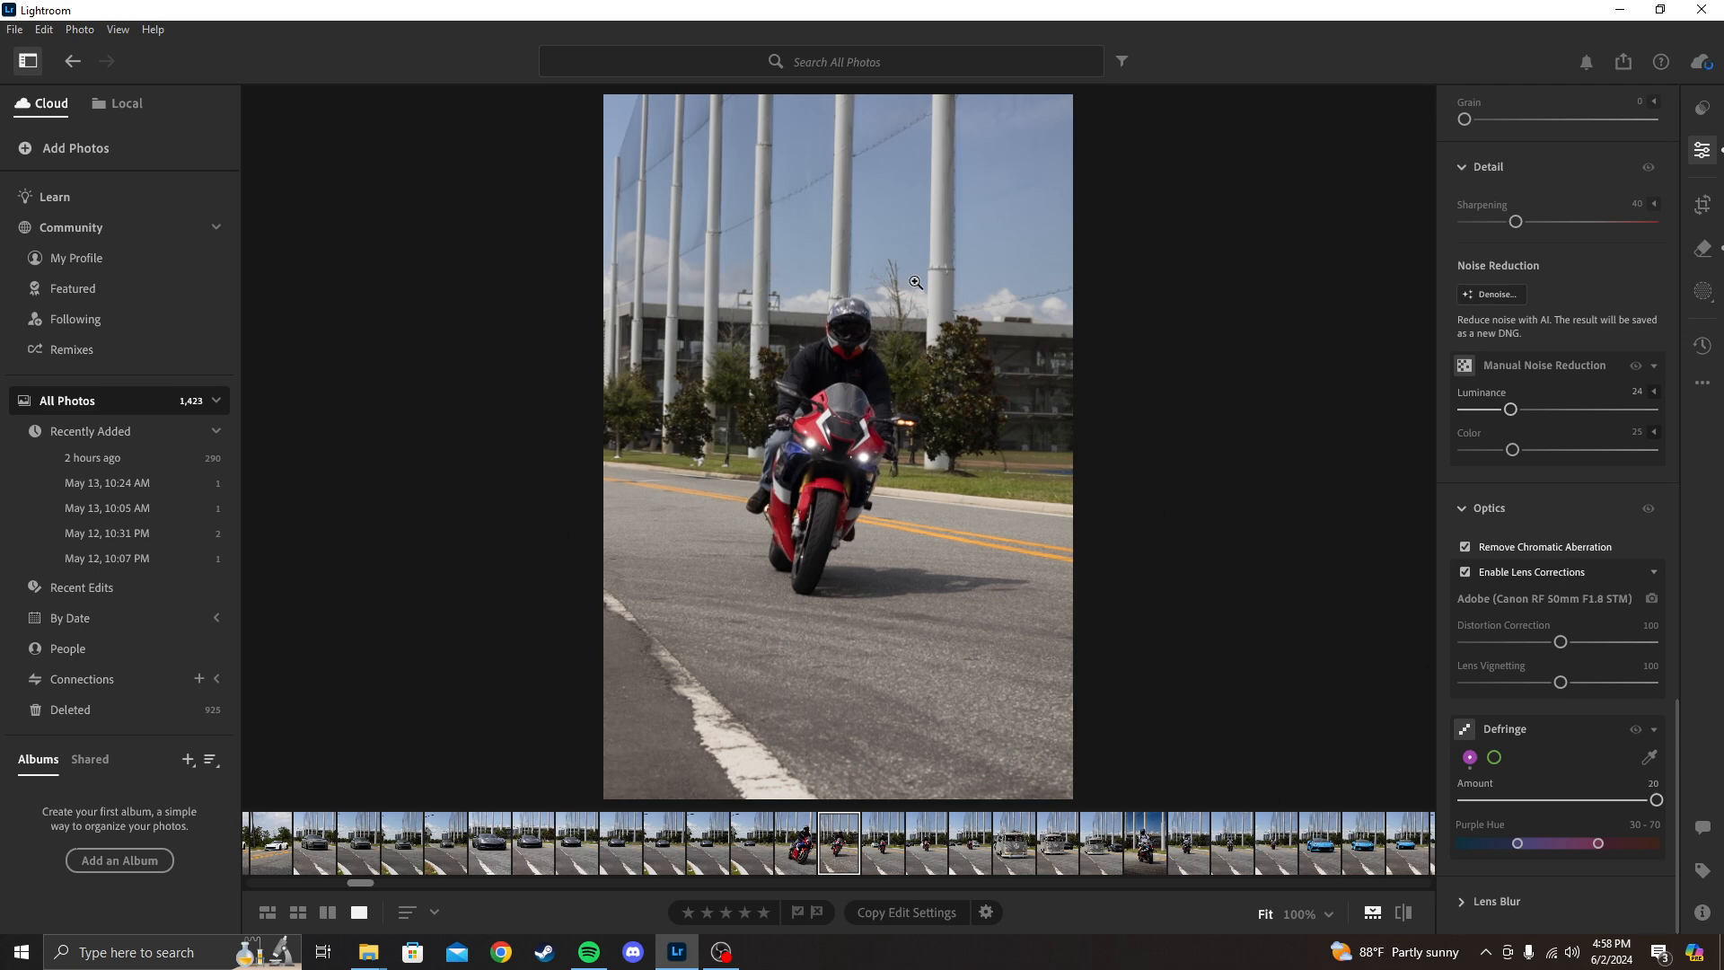
Set the exposure to +0.19, highlights to -12 and shadows to +25, checking the detail in the background bush
scroll(1510, 695, "up", 8)
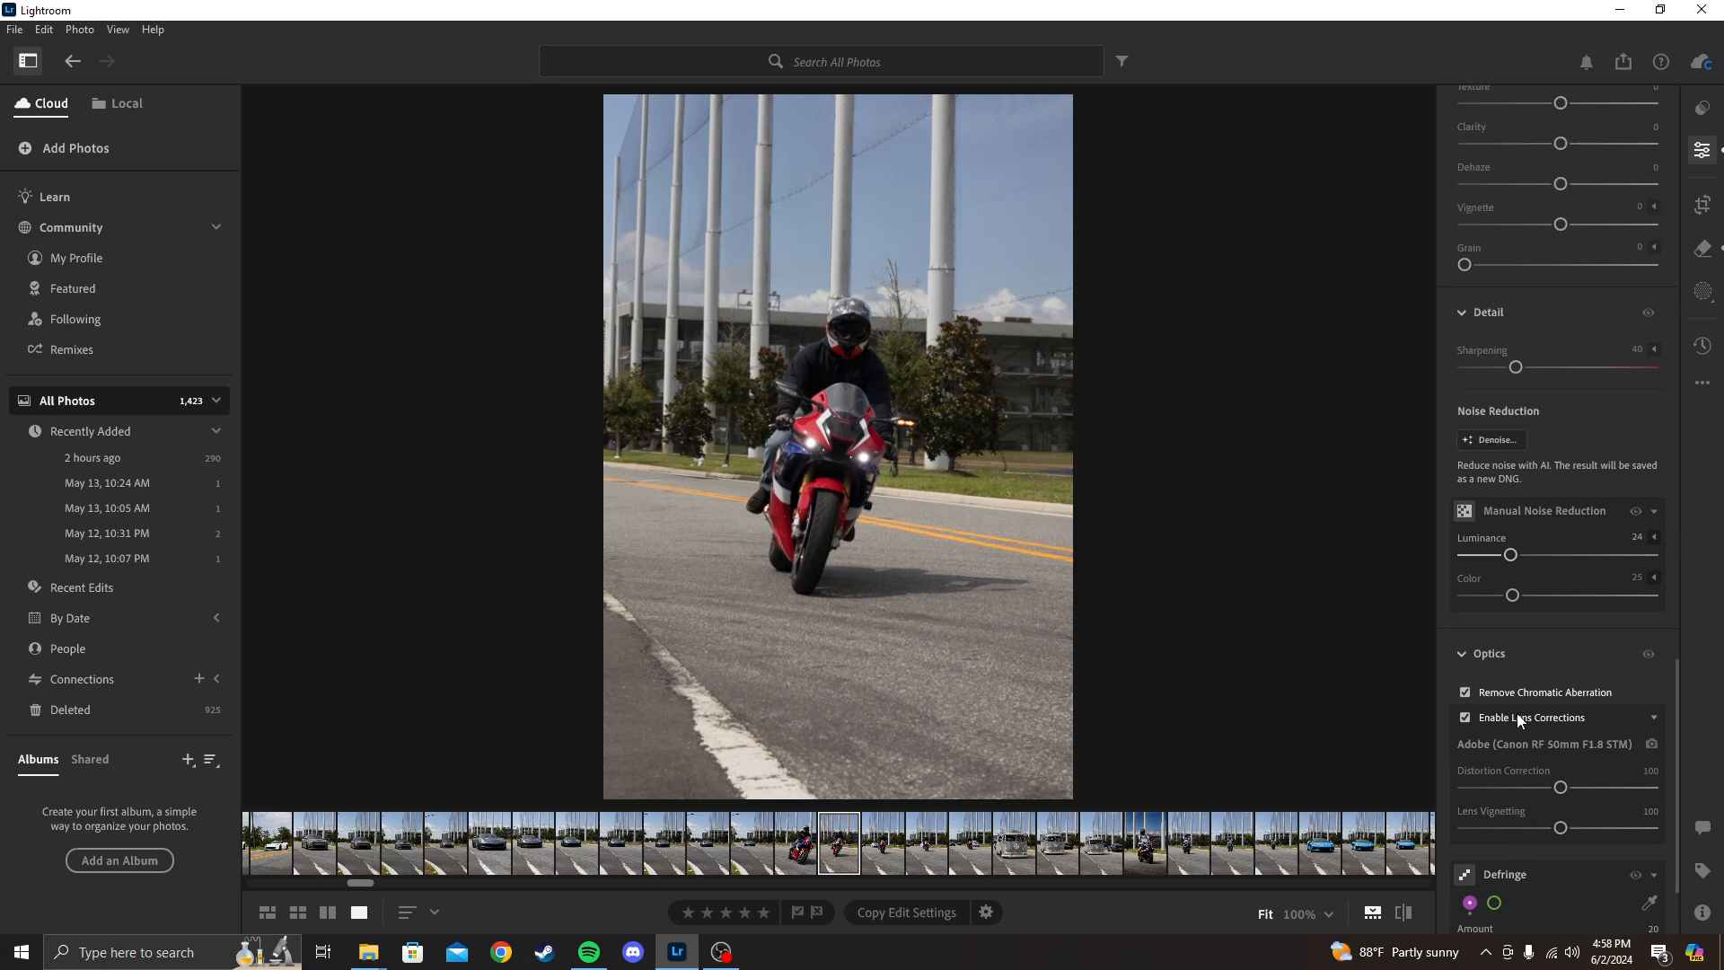
scroll(1516, 713, "up", 8)
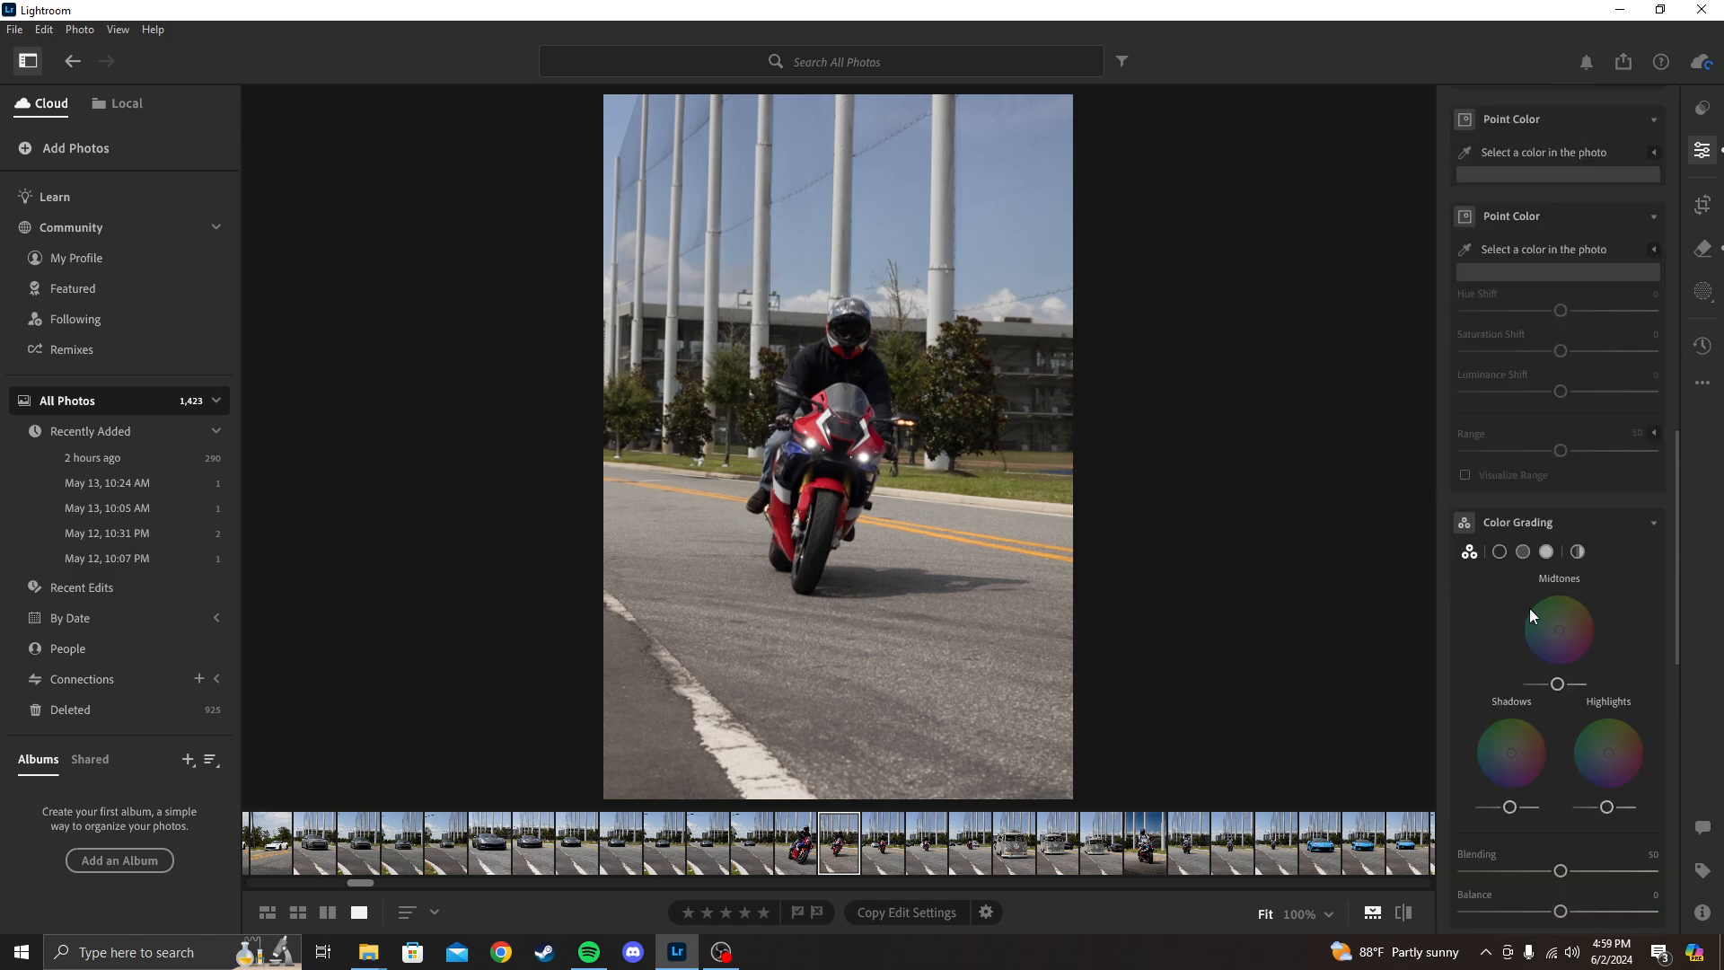
scroll(1523, 599, "up", 6)
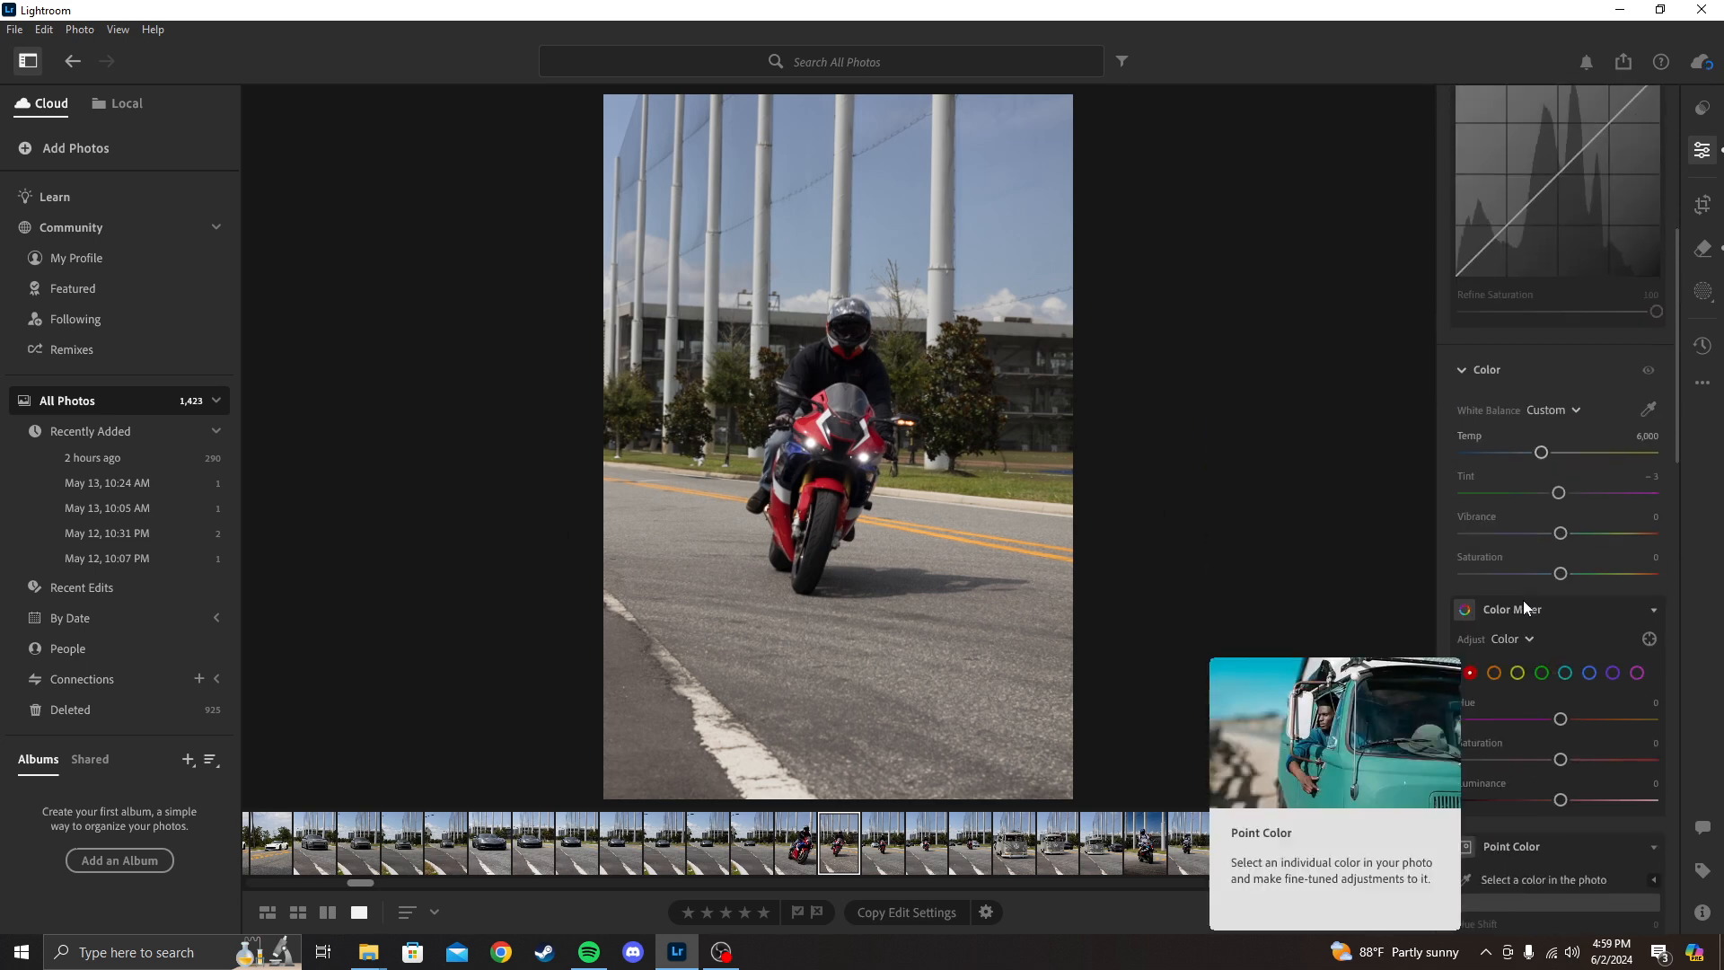
scroll(1522, 599, "up", 5)
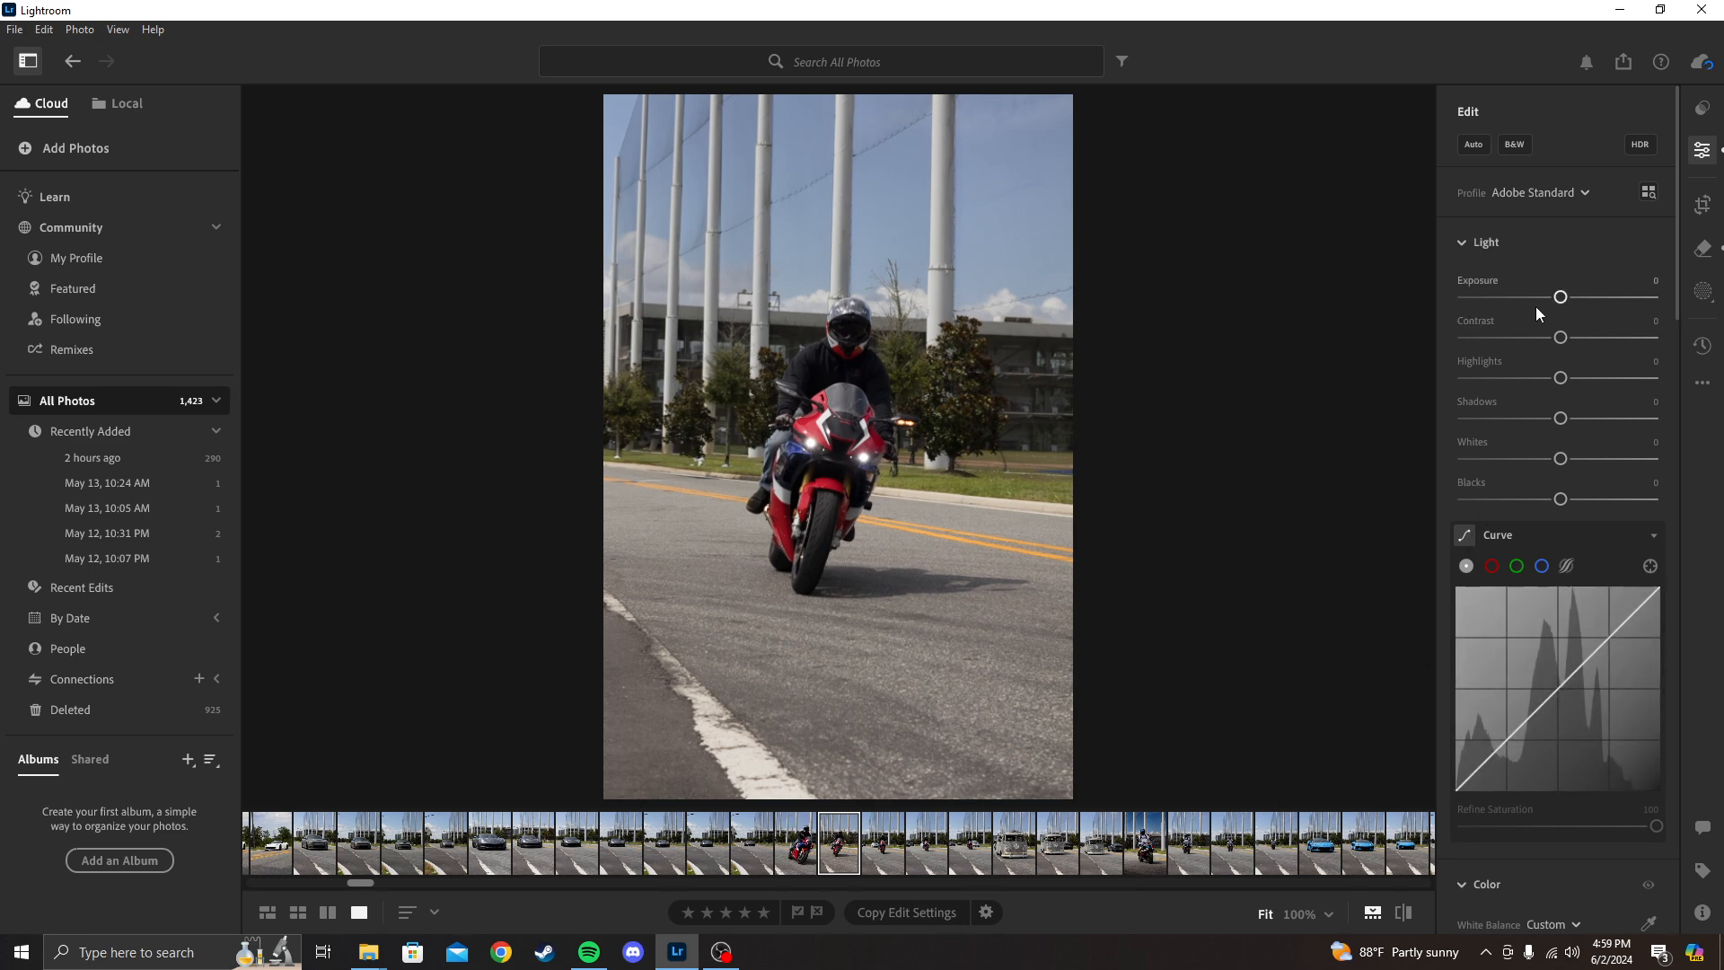
left_click_drag(1561, 299, 1564, 301)
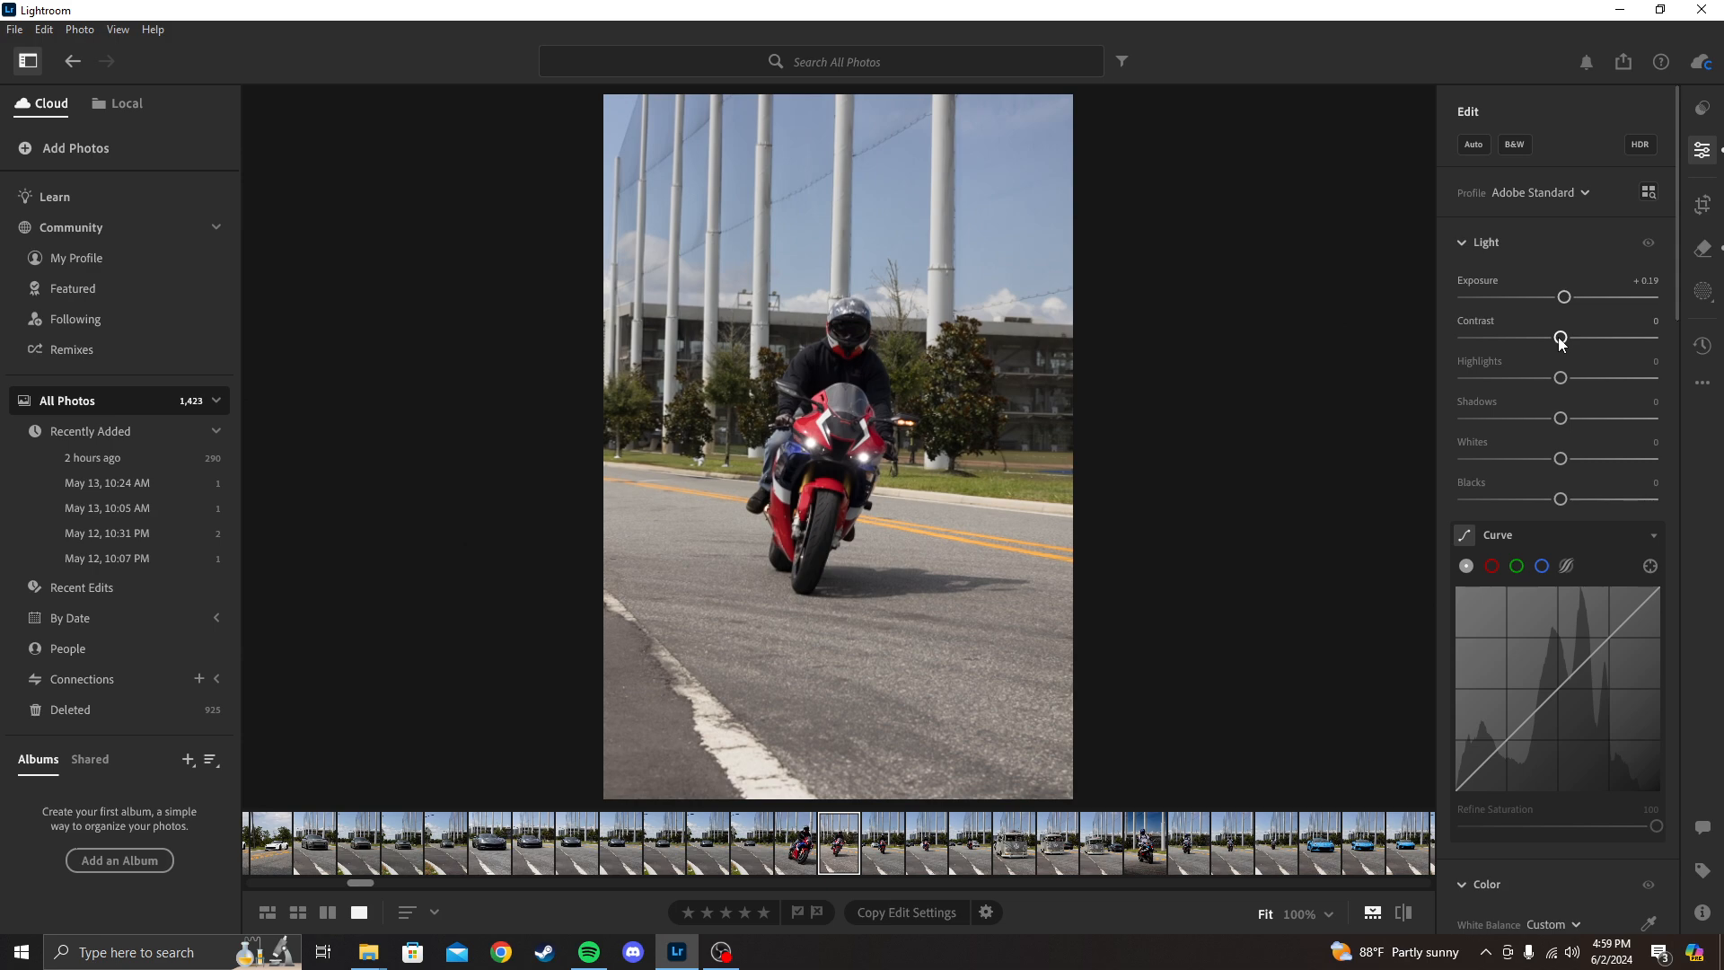
left_click_drag(1560, 381, 1583, 420)
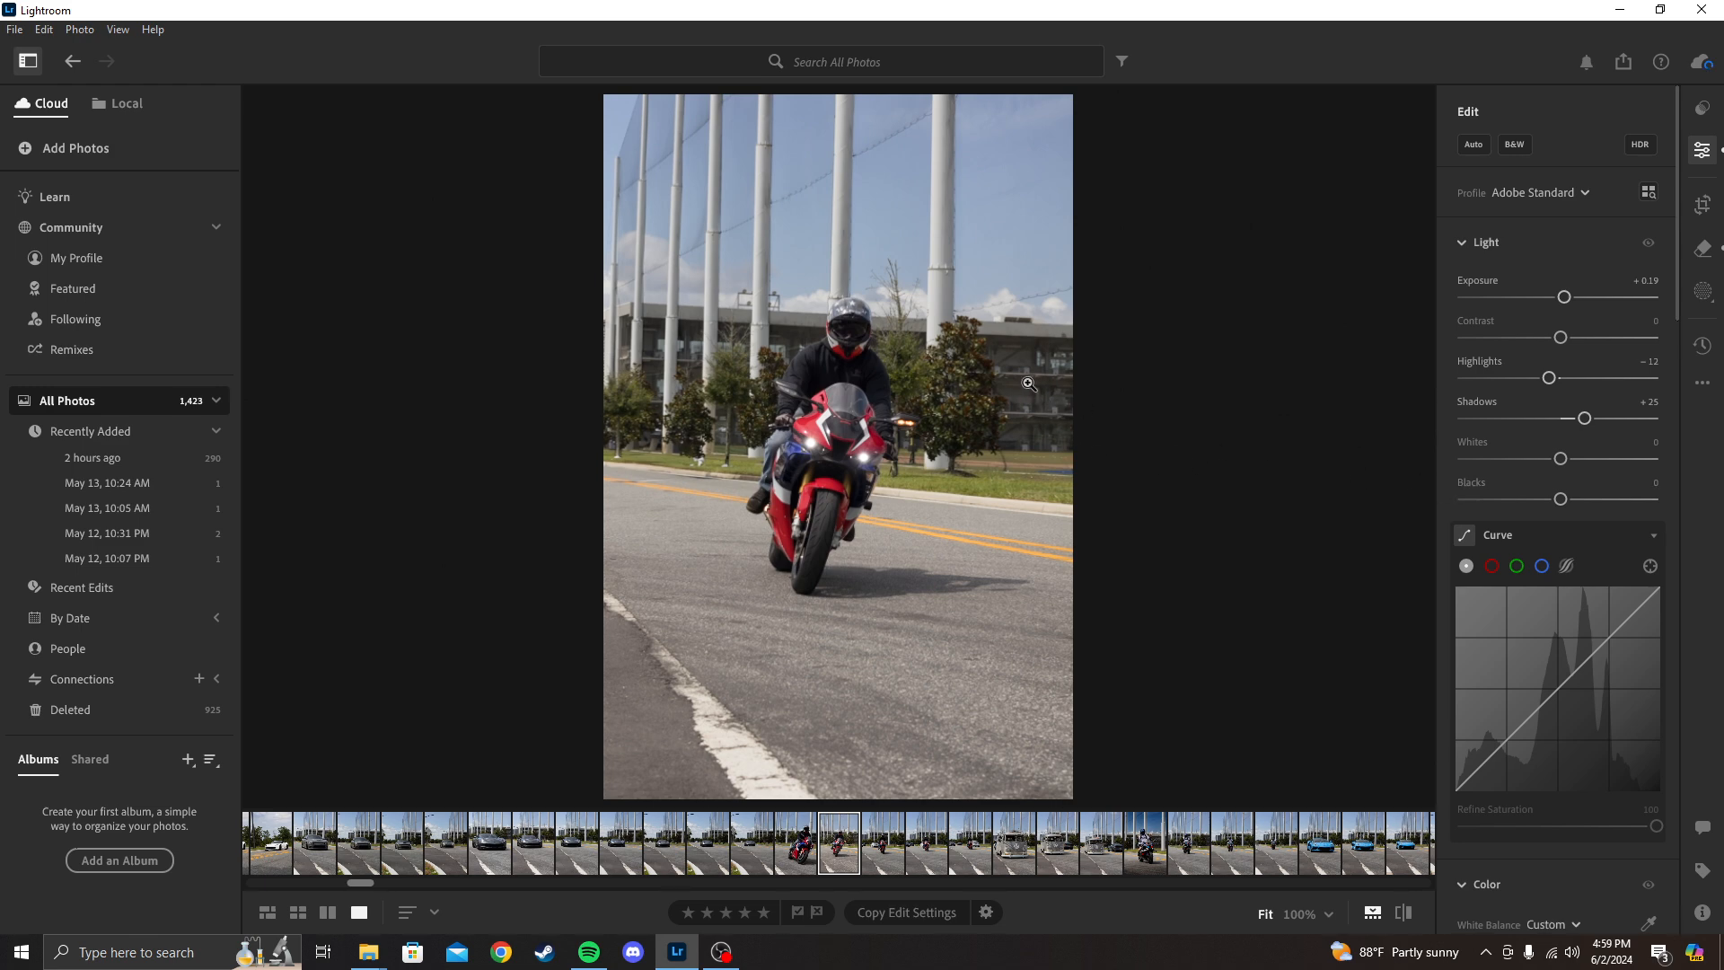
left_click(955, 376)
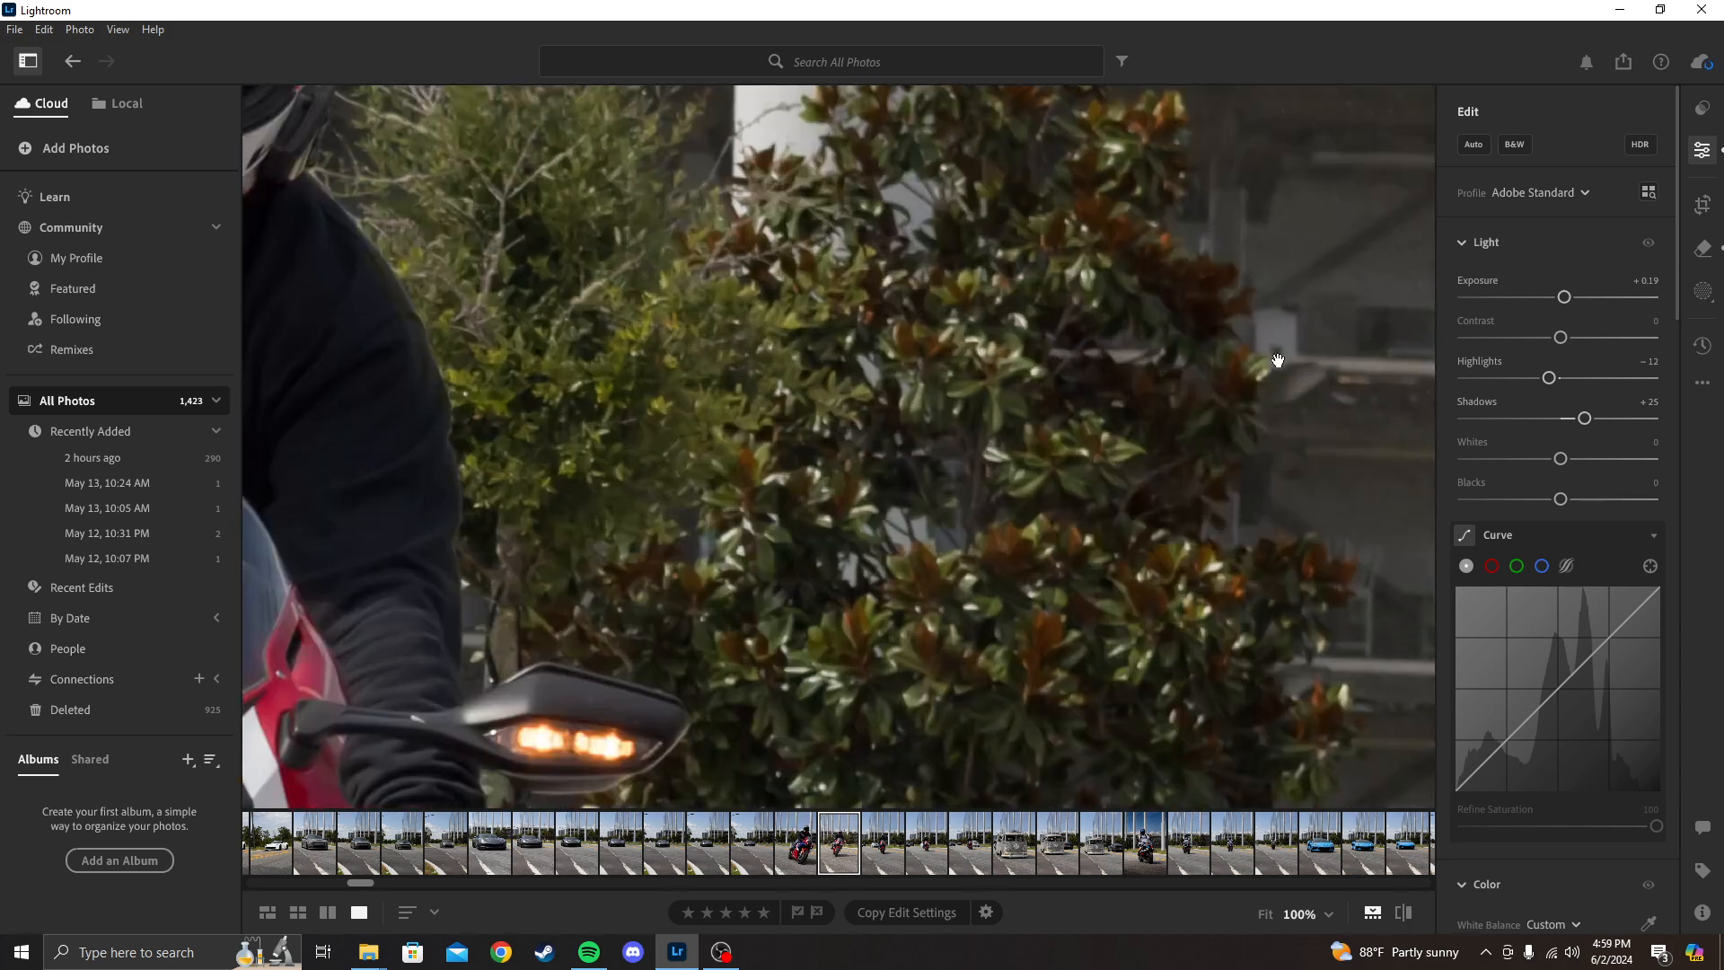
left_click(1232, 370)
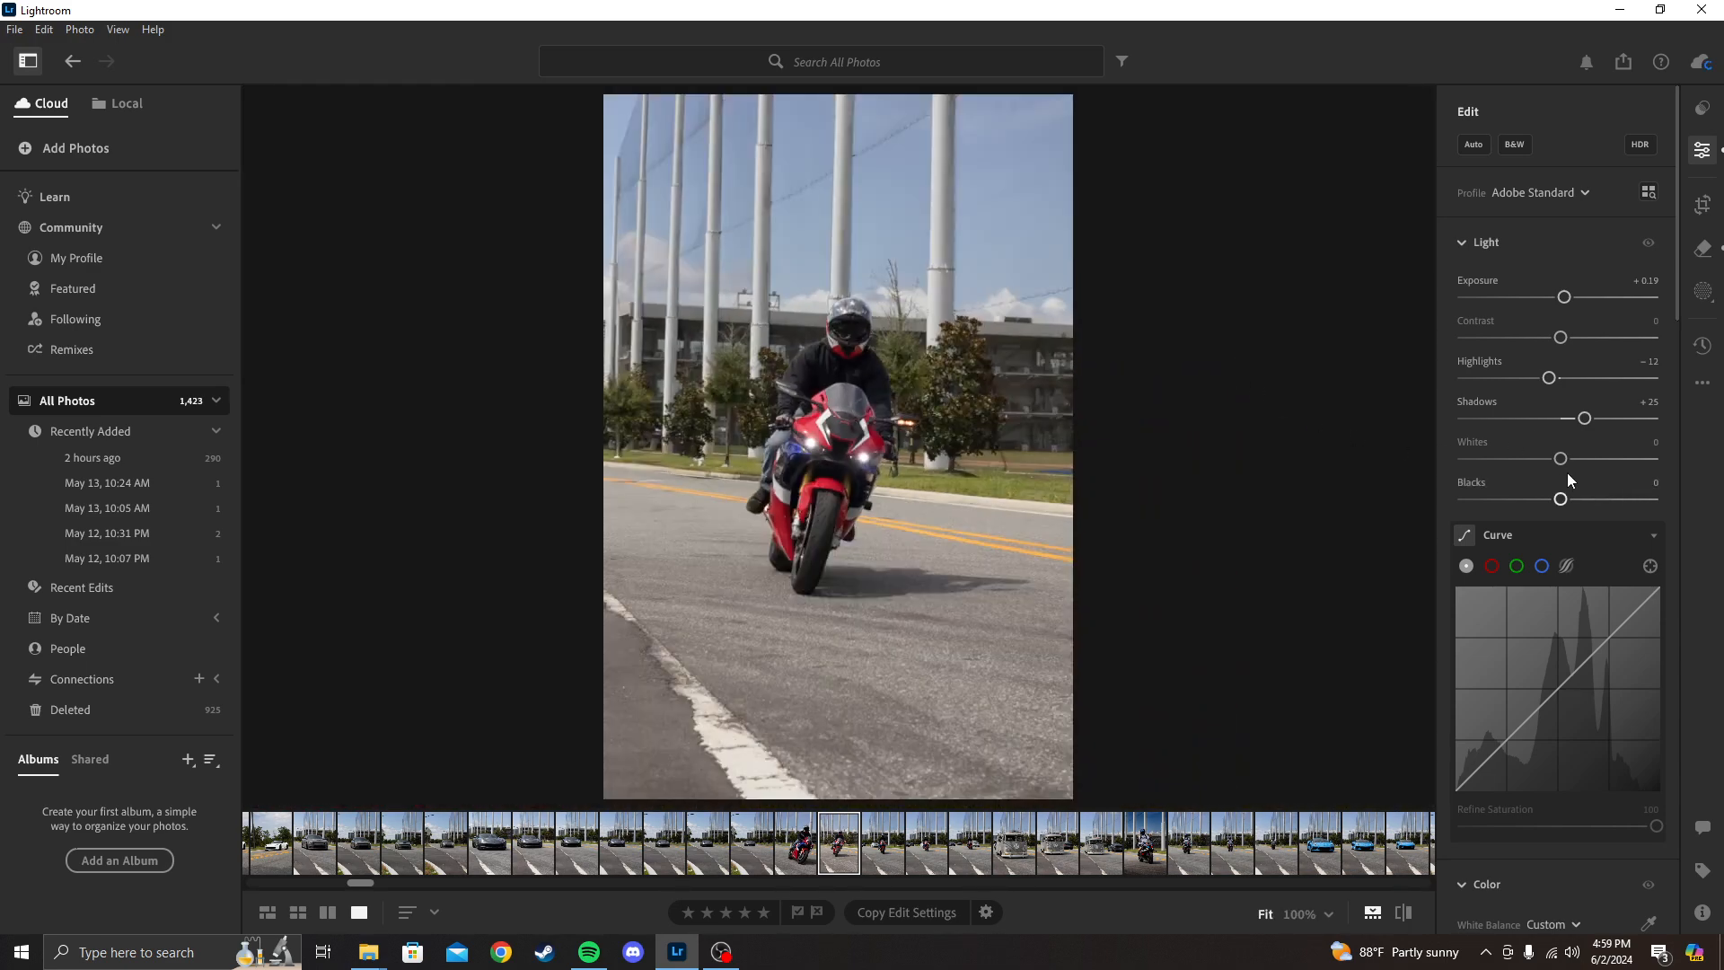
Set the blacks to -36 and the whites to -20
left_click_drag(1564, 504, 1528, 505)
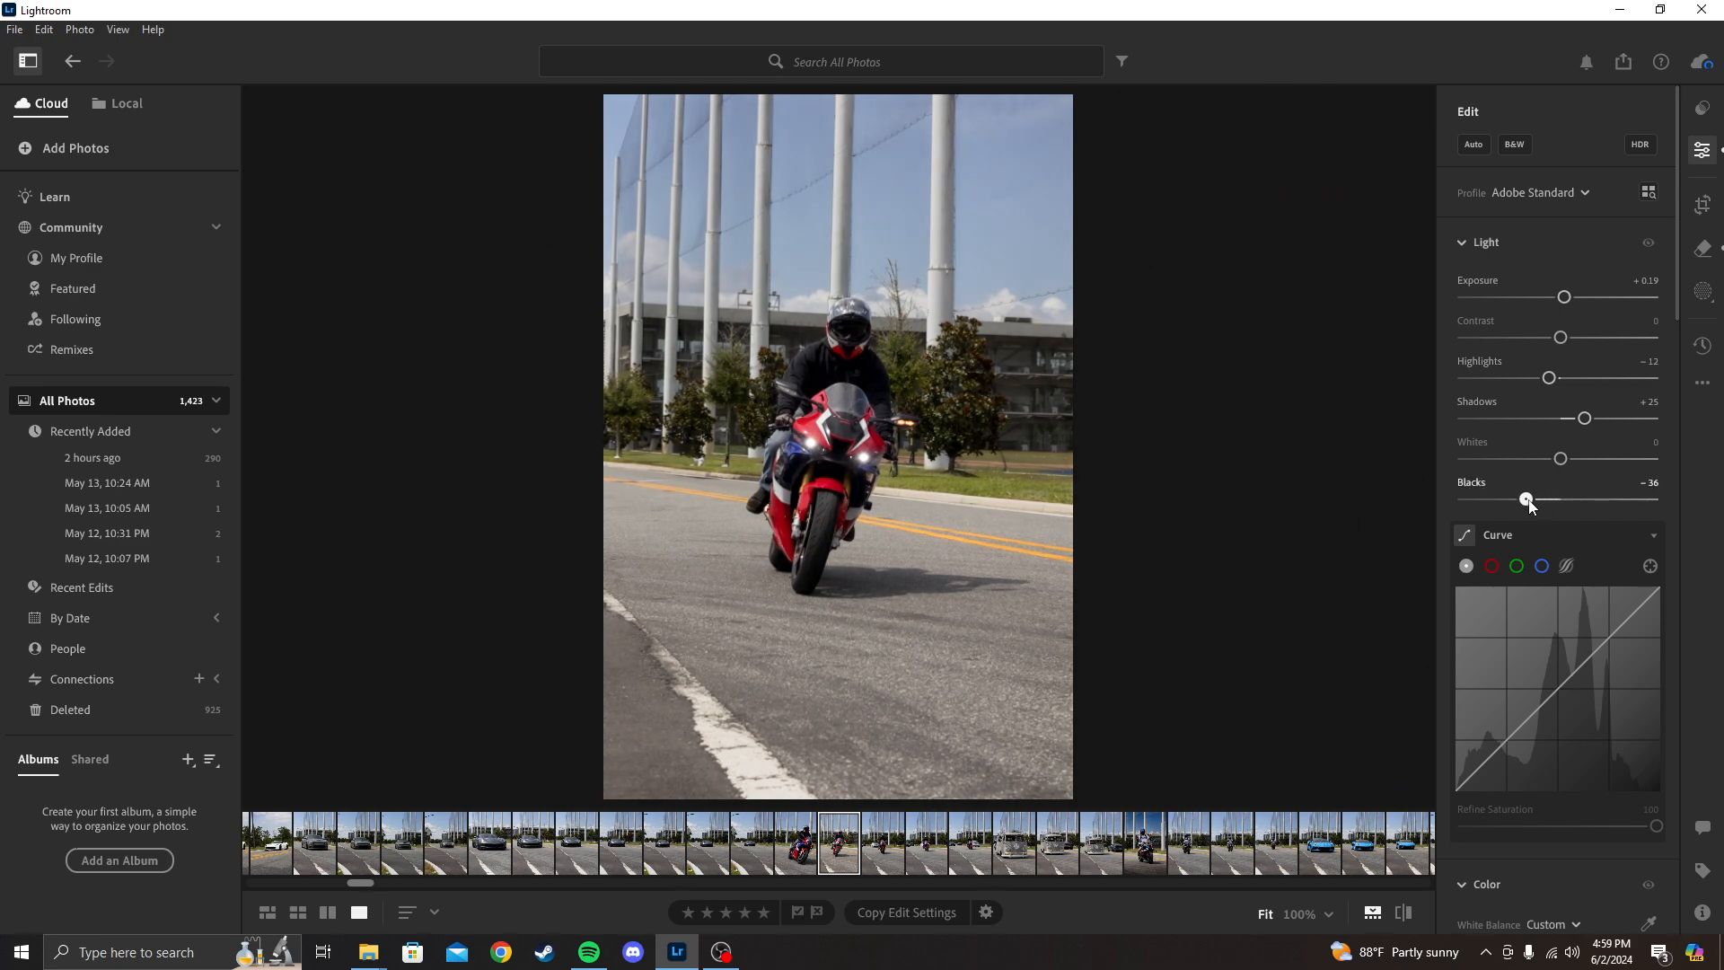
left_click(1010, 356)
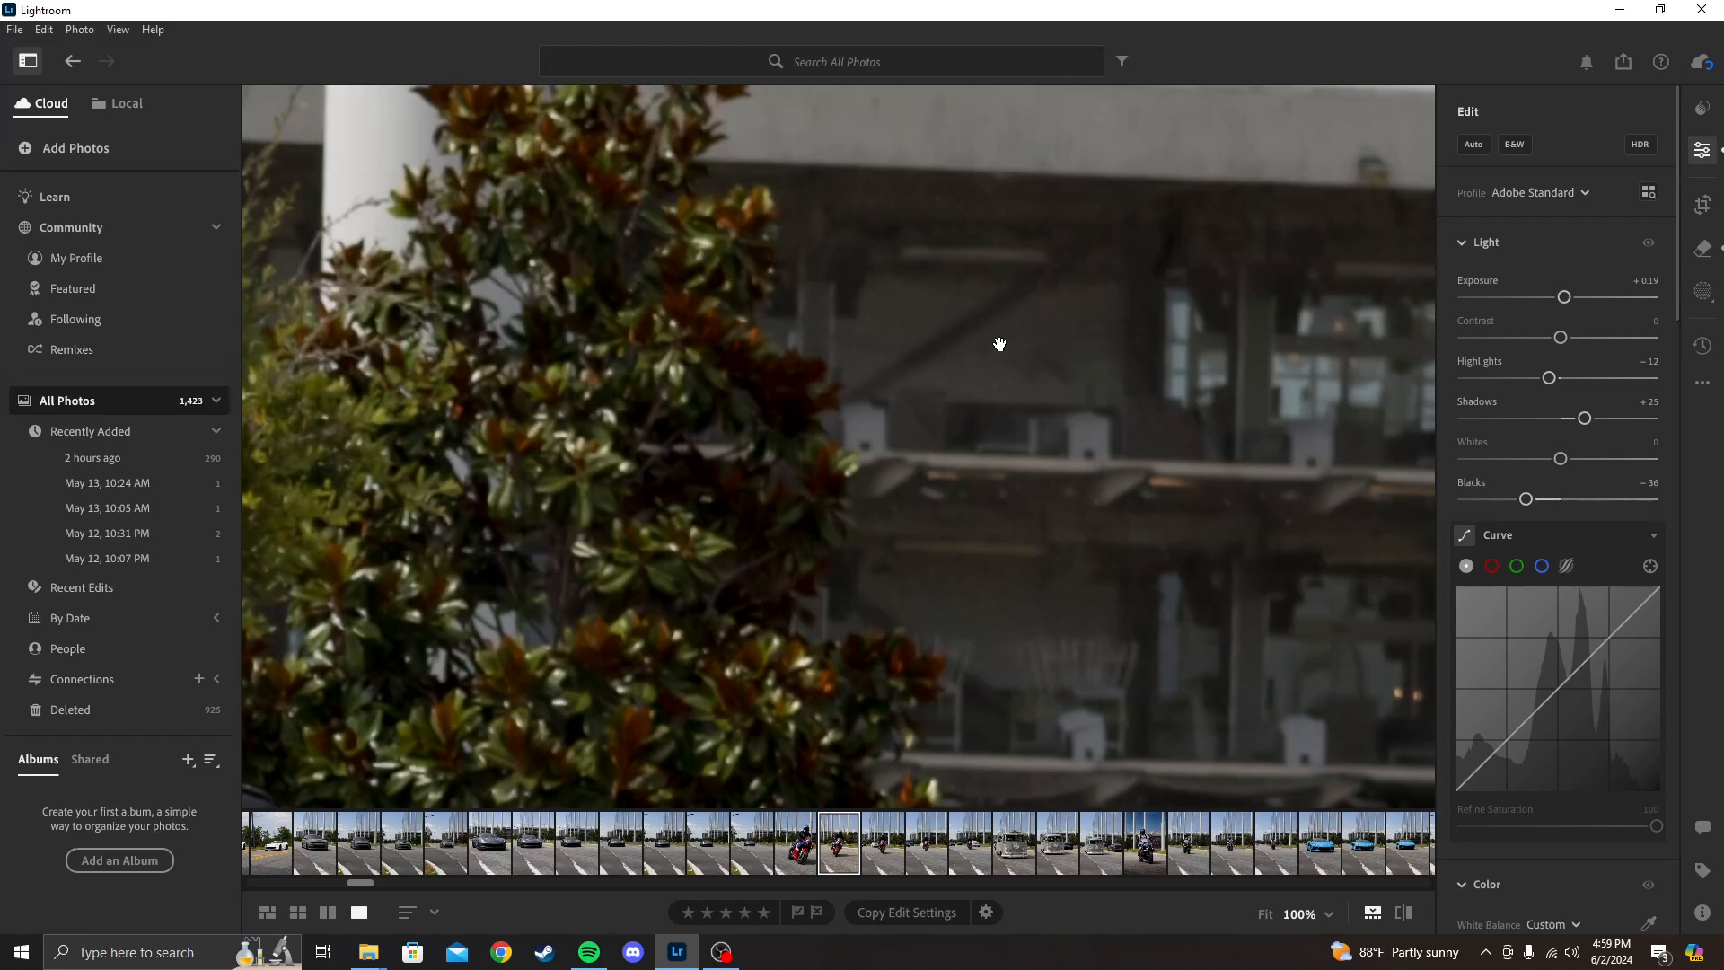
left_click(1054, 412)
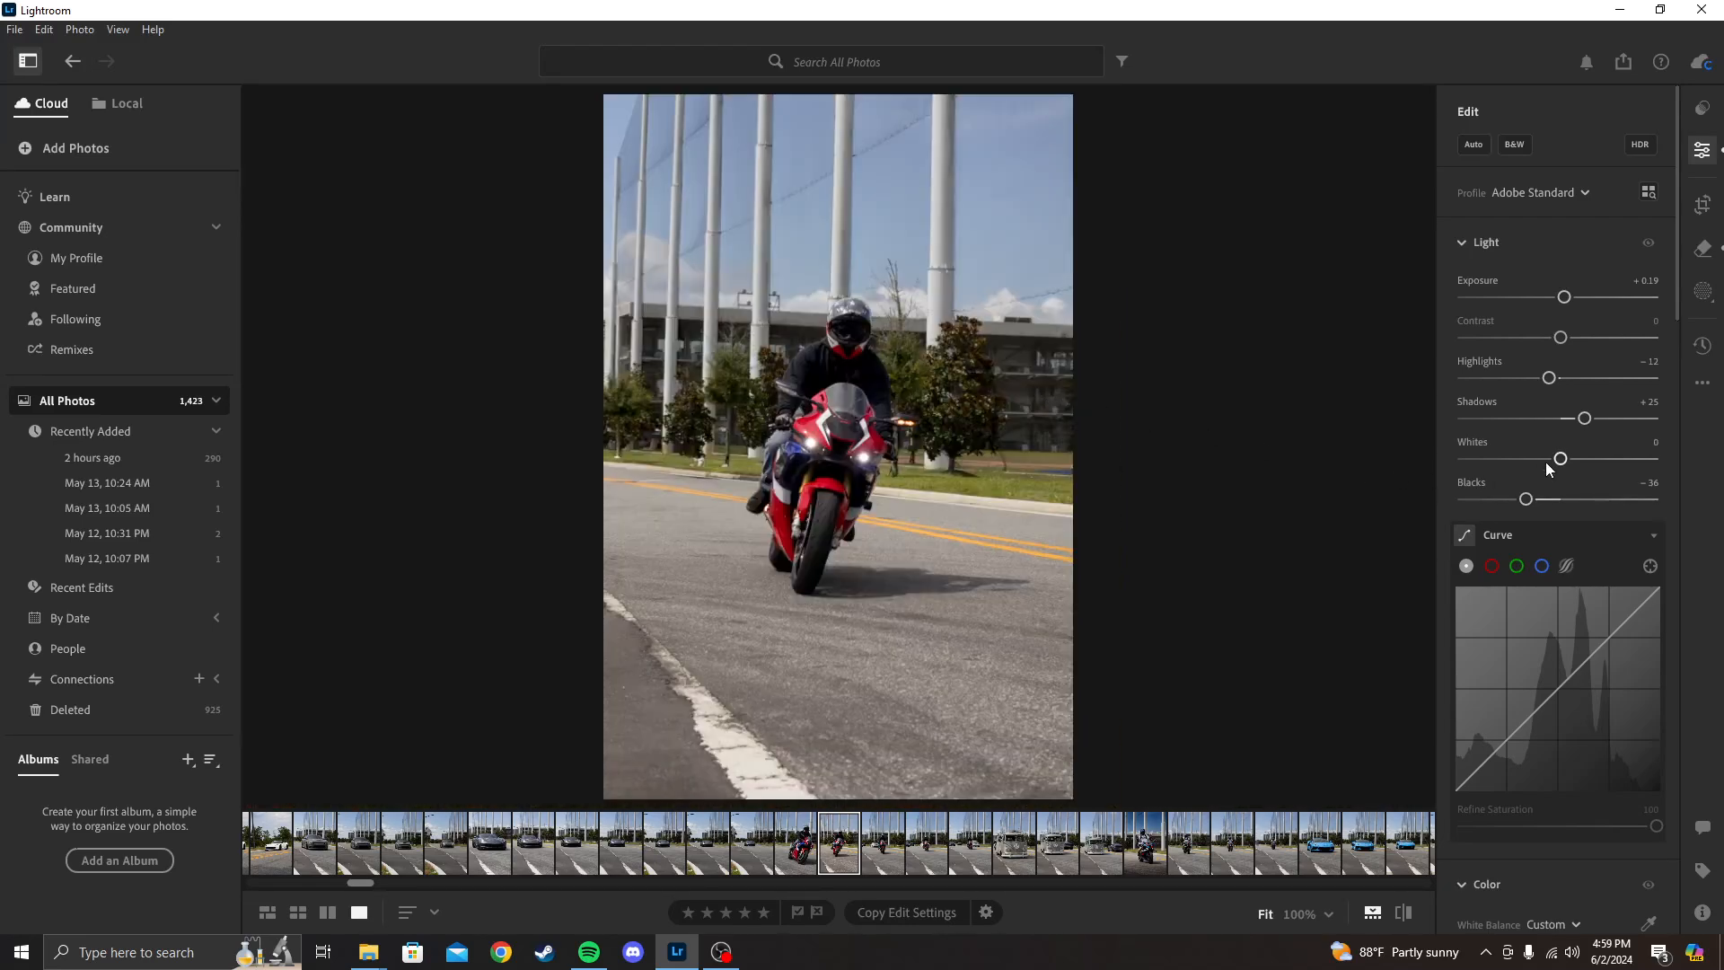
left_click_drag(1562, 459, 1542, 459)
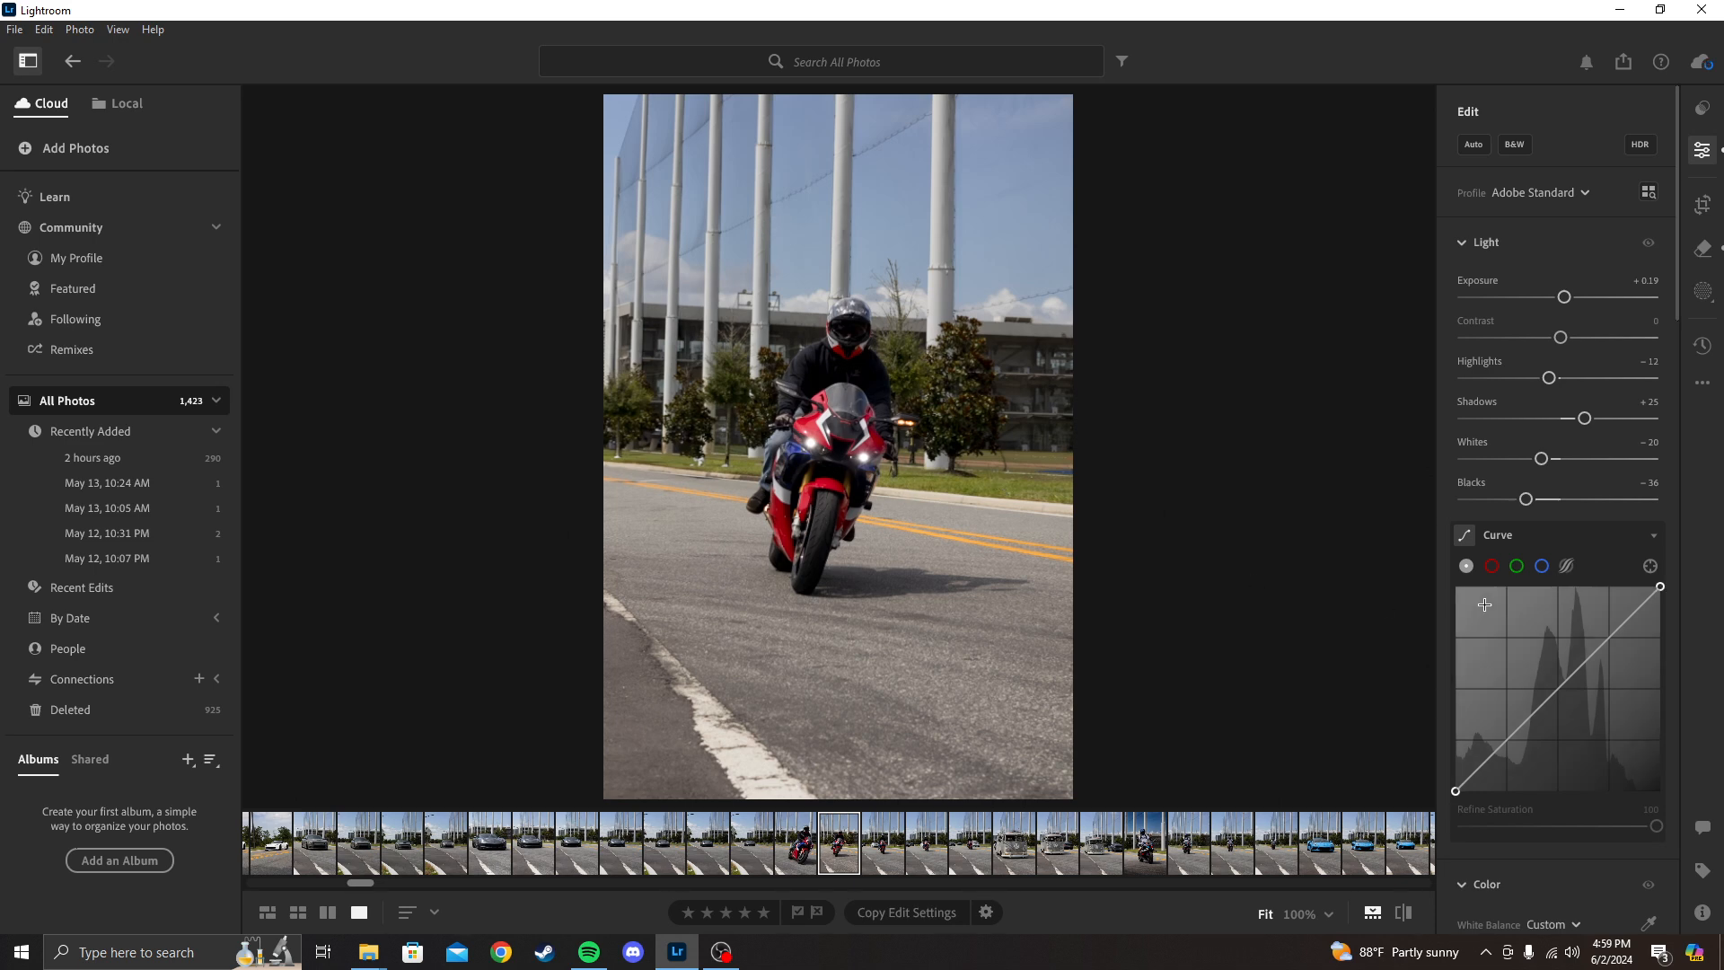
Create a sky mask and subtract the rider's helmet from it using object selection
scroll(1607, 667, "down", 1)
scroll(1607, 667, "down", 8)
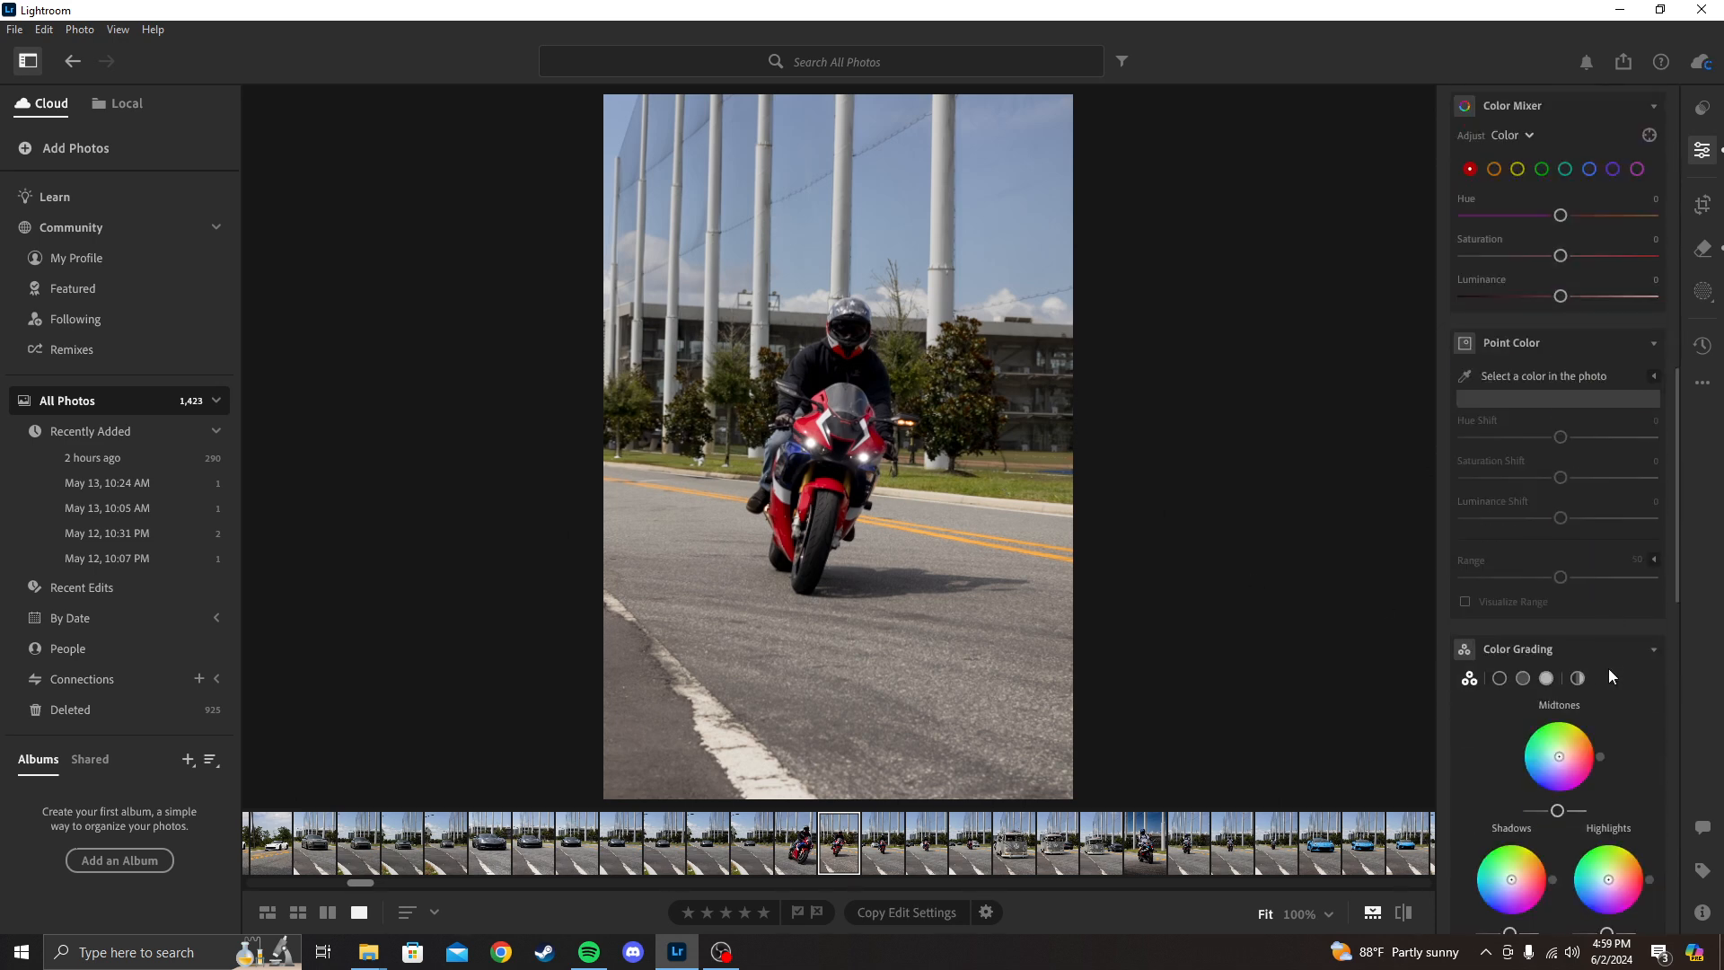
scroll(1545, 545, "down", 3)
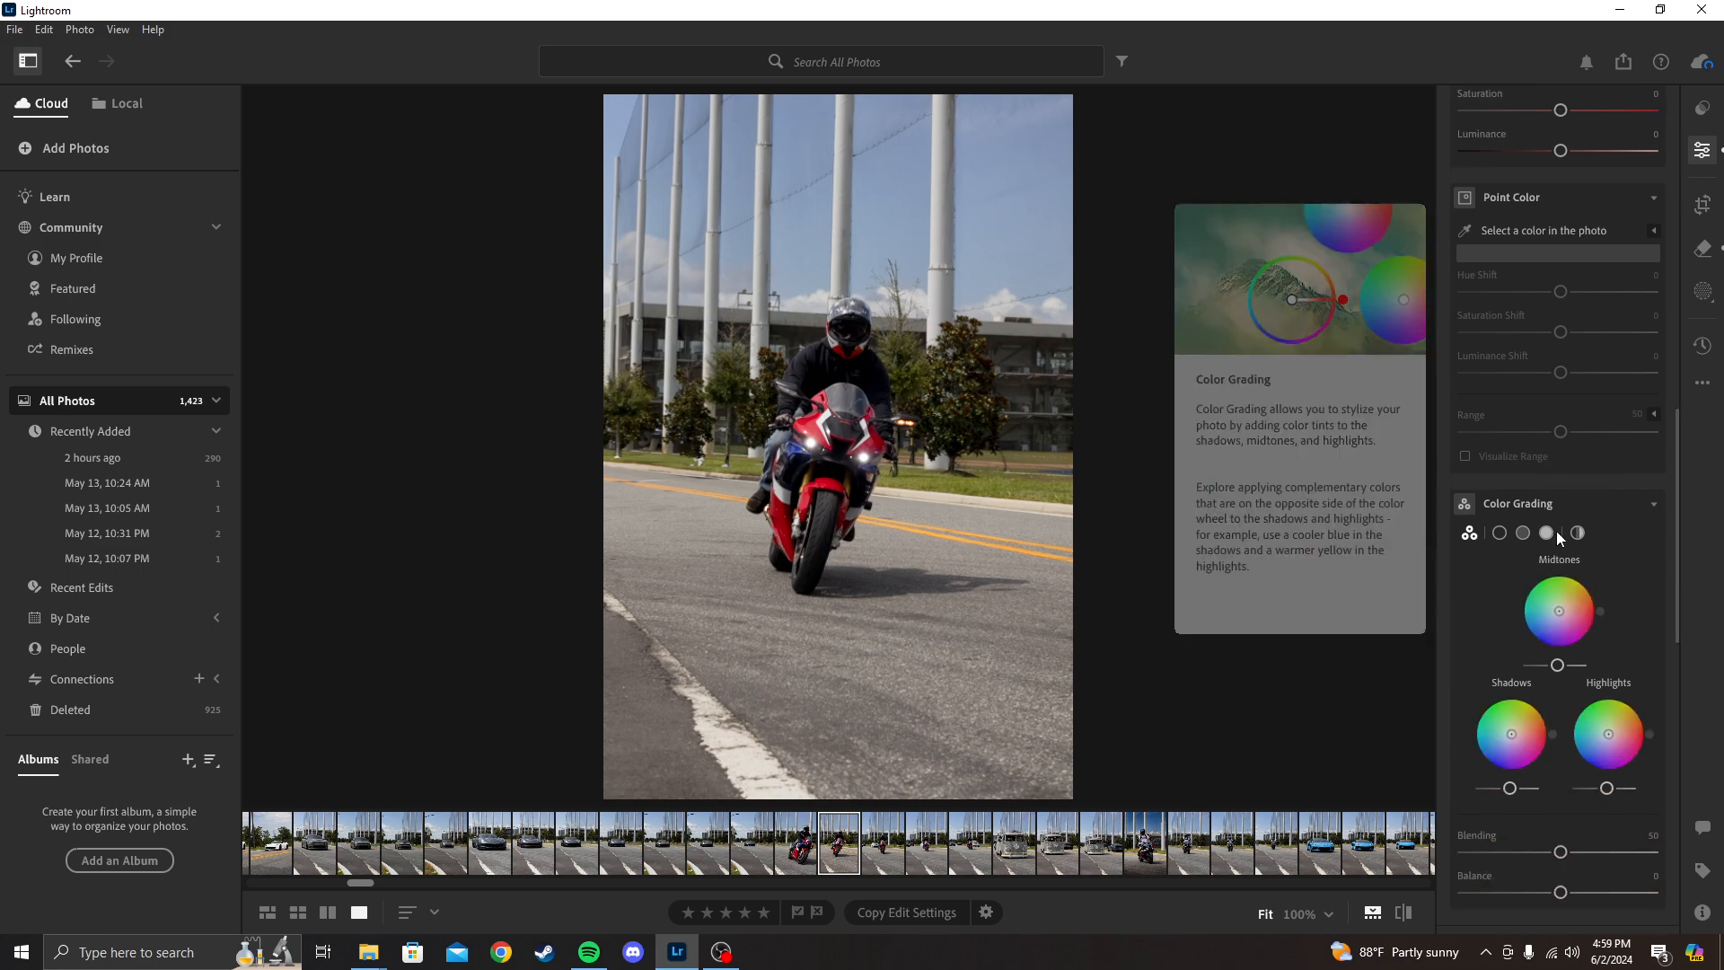
scroll(1559, 514, "down", 1)
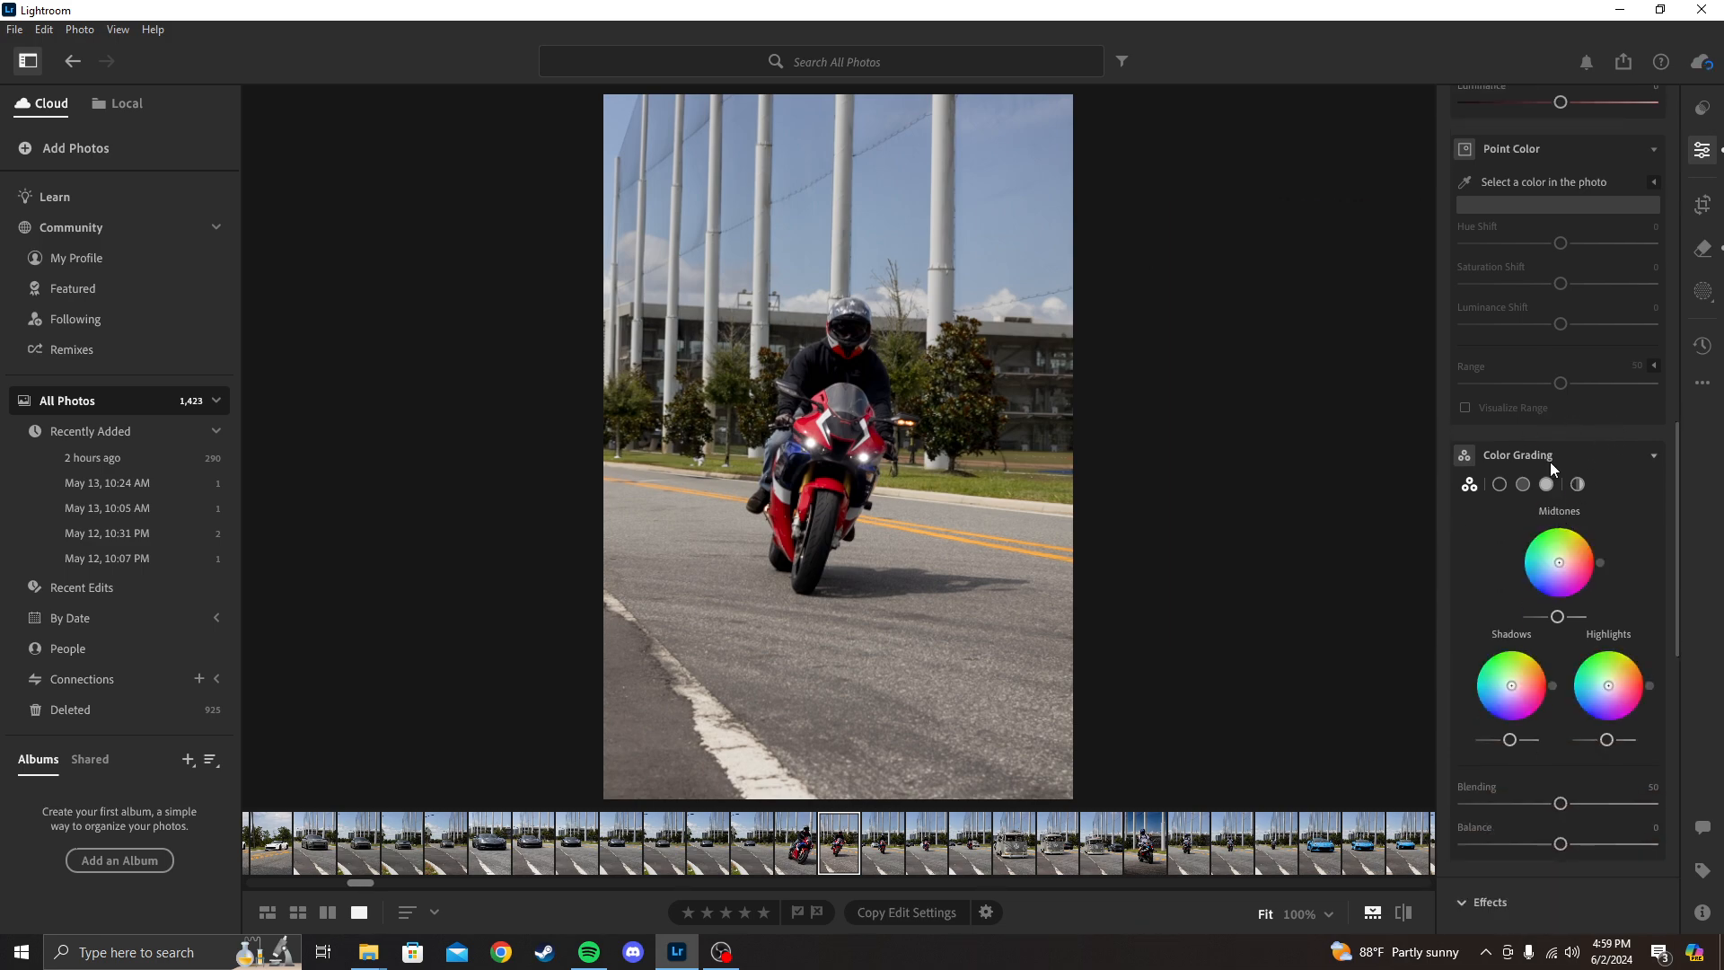
left_click(1702, 292)
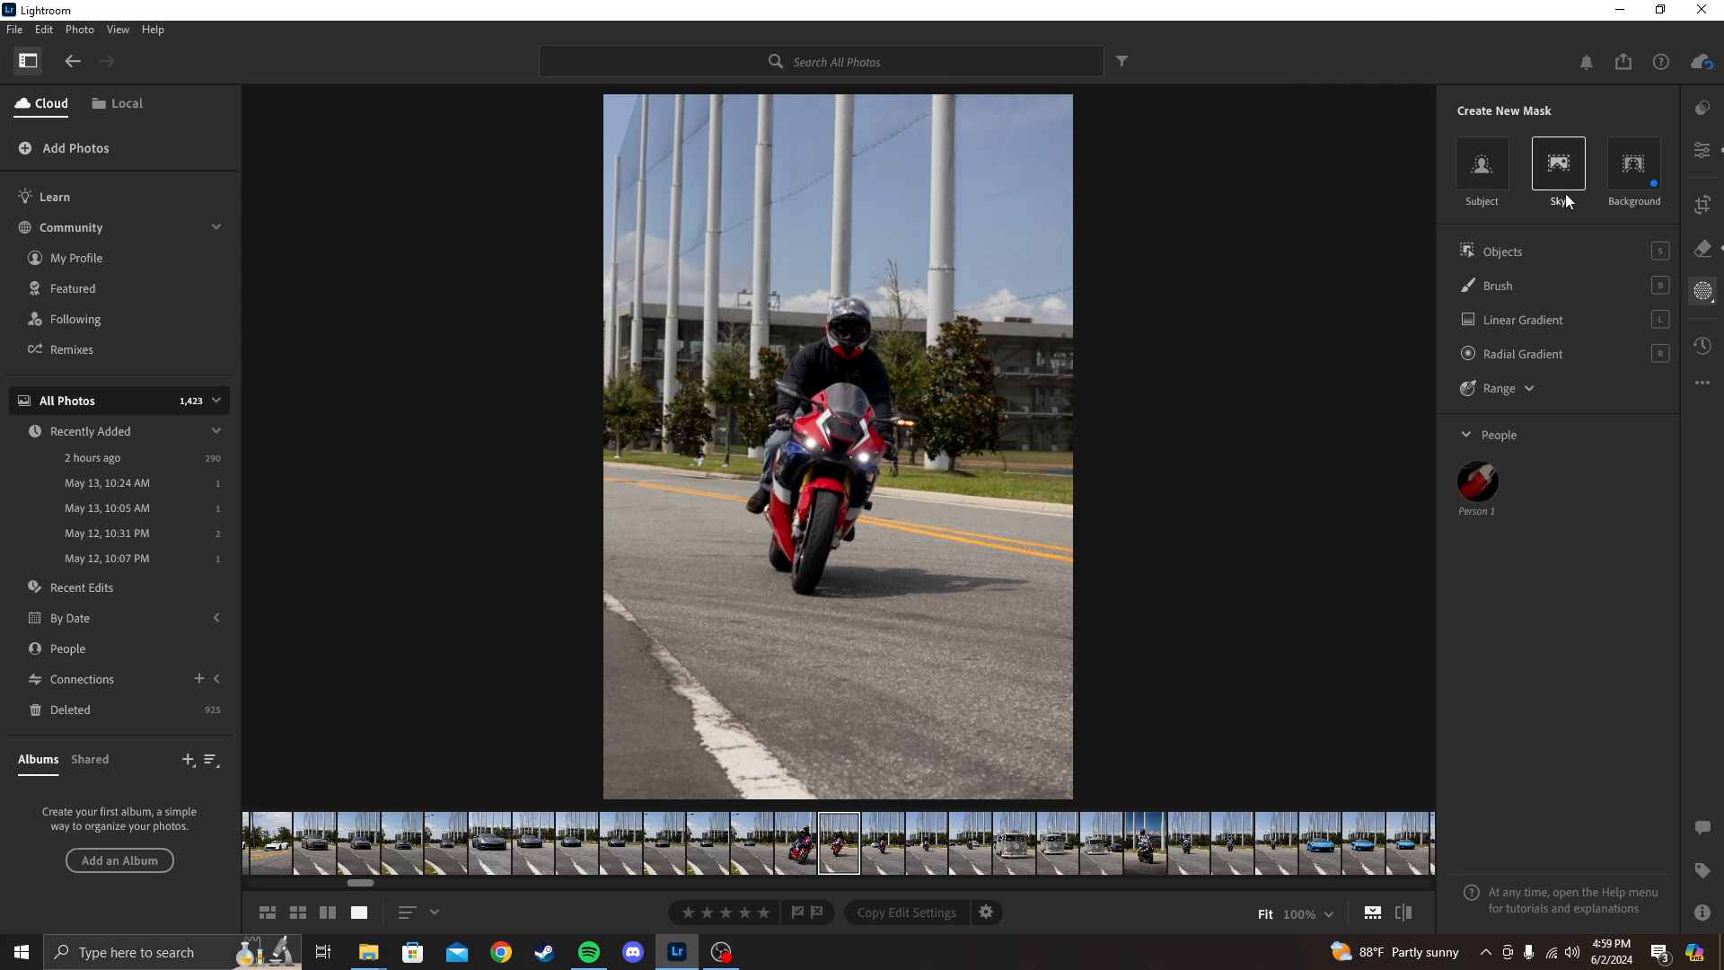
left_click(1560, 166)
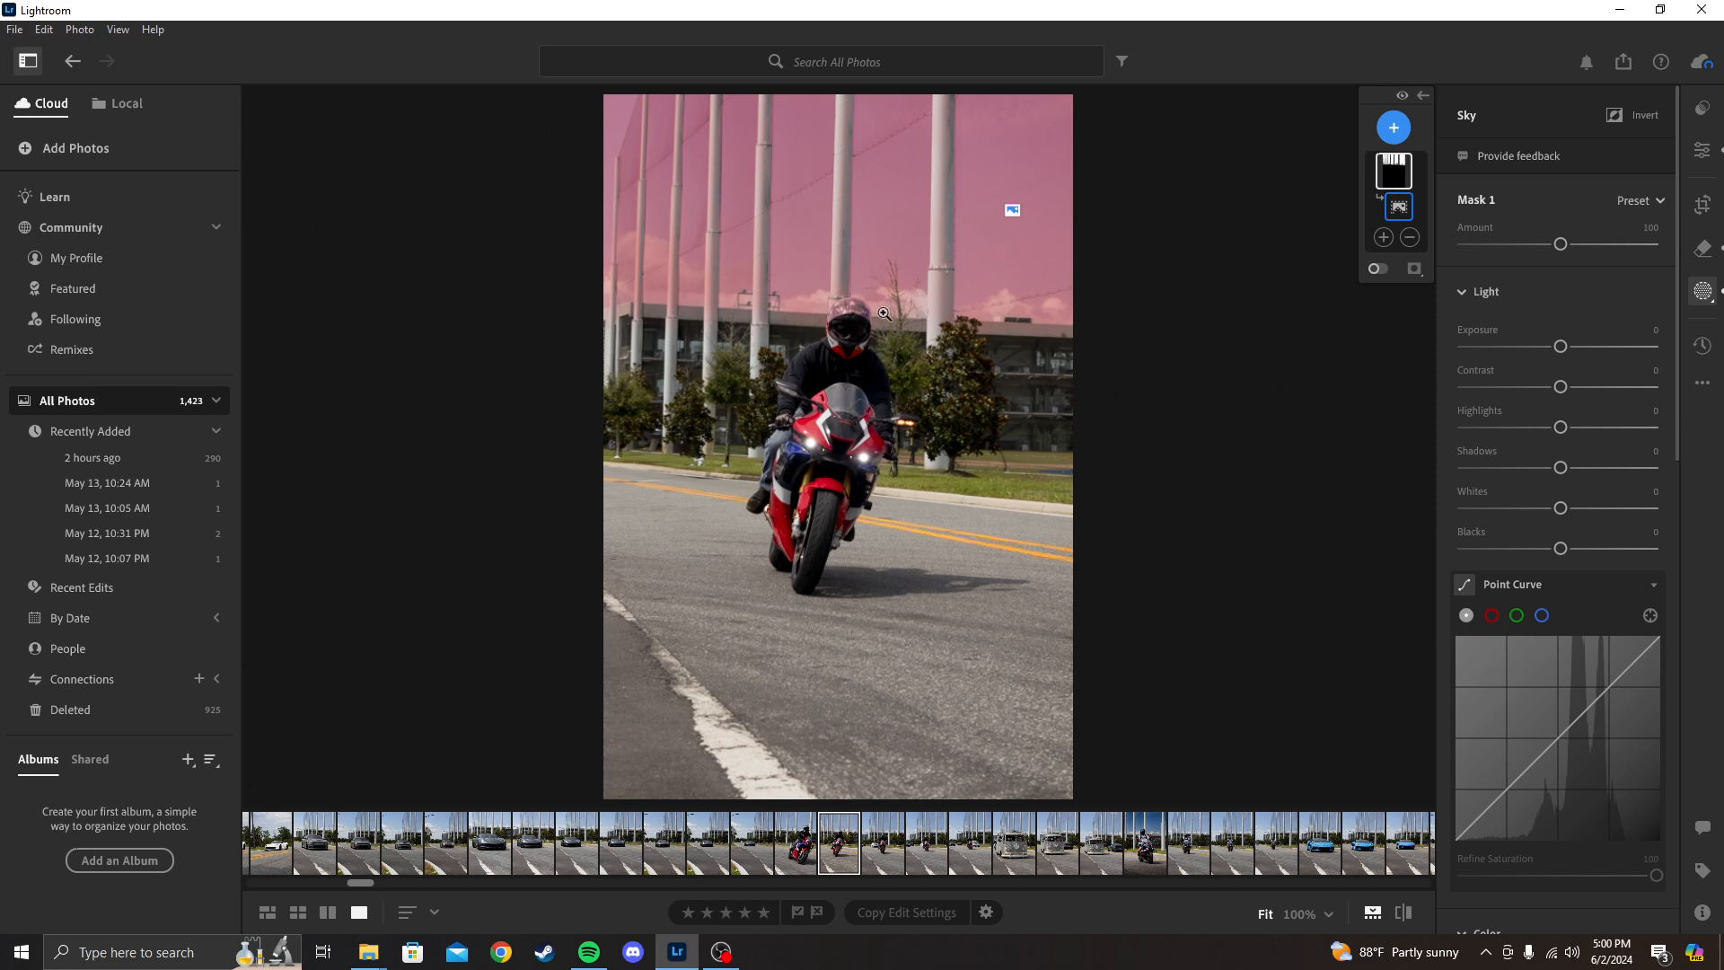
left_click(1409, 239)
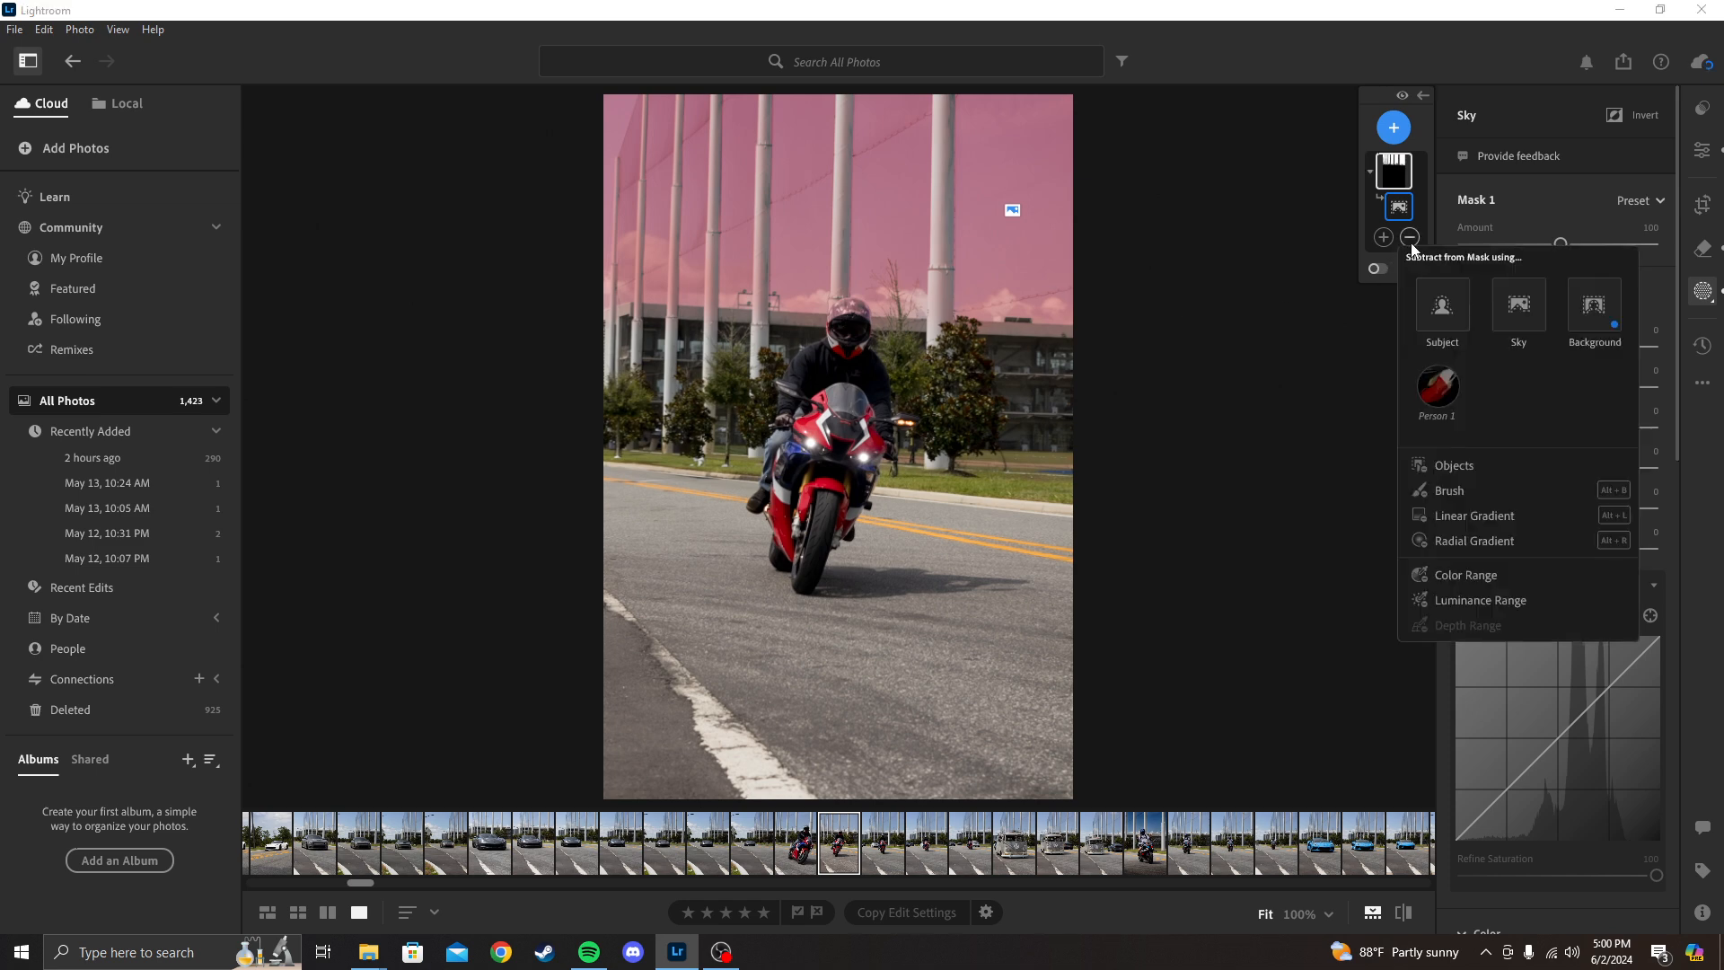
left_click(1467, 463)
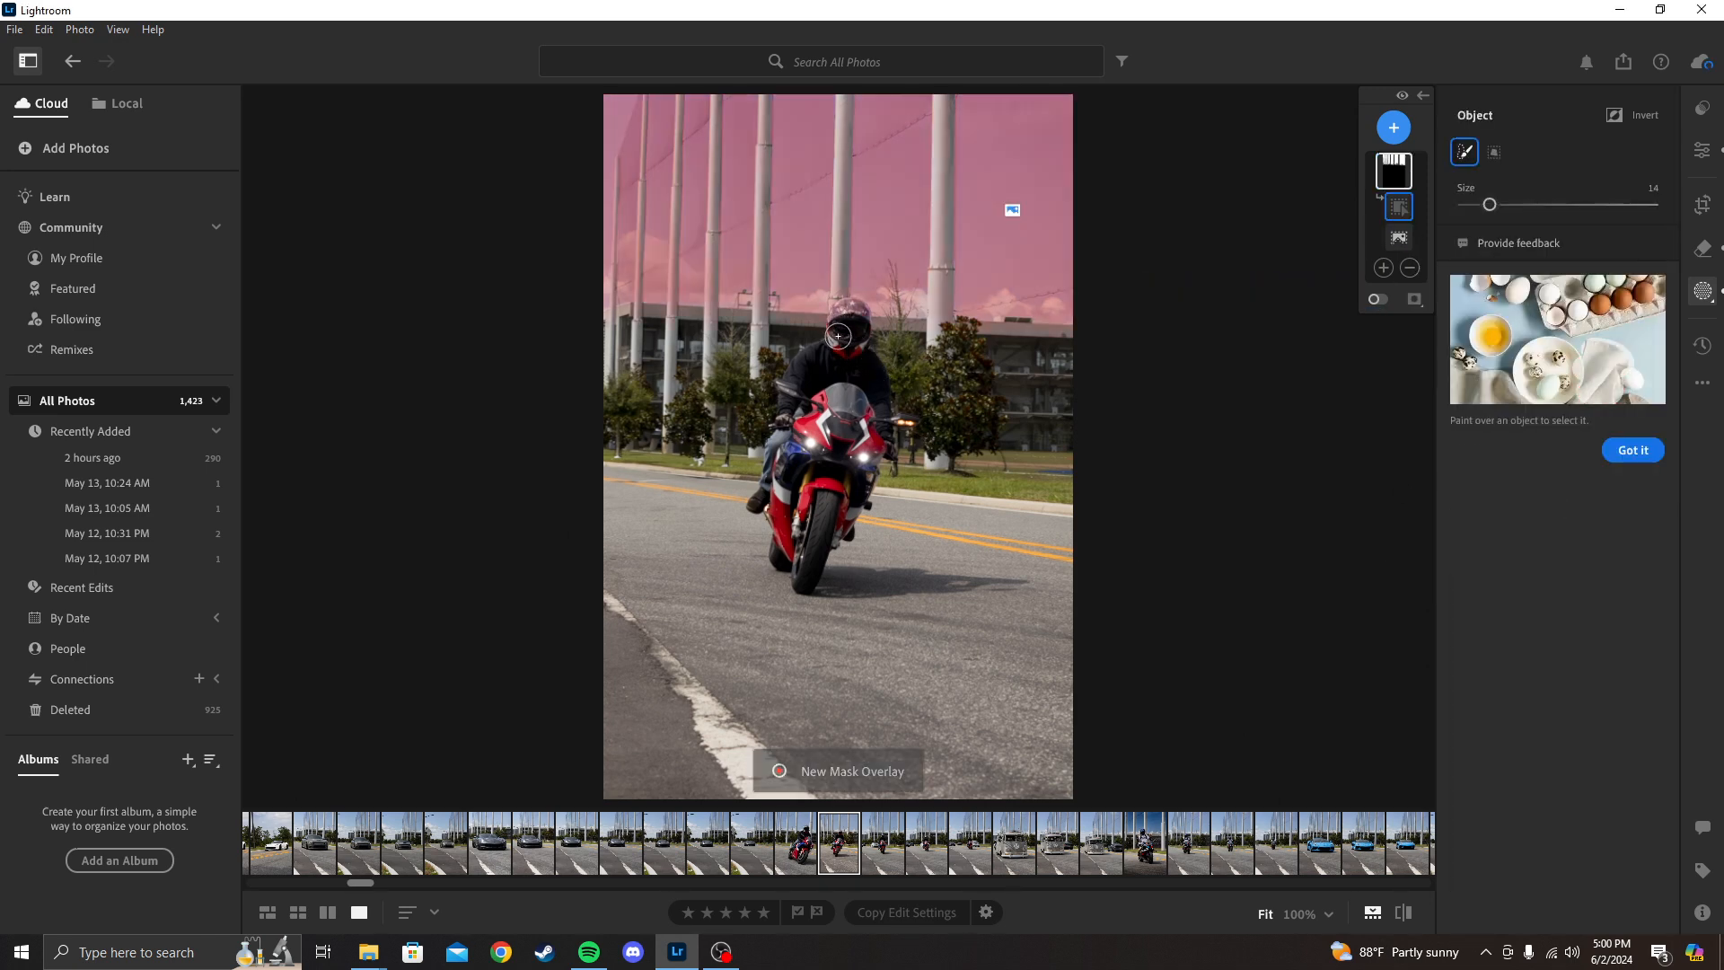
mouse_move(836, 330)
left_mouse_down()
mouse_move(853, 306)
mouse_move(862, 325)
mouse_move(844, 346)
mouse_move(845, 315)
left_mouse_up()
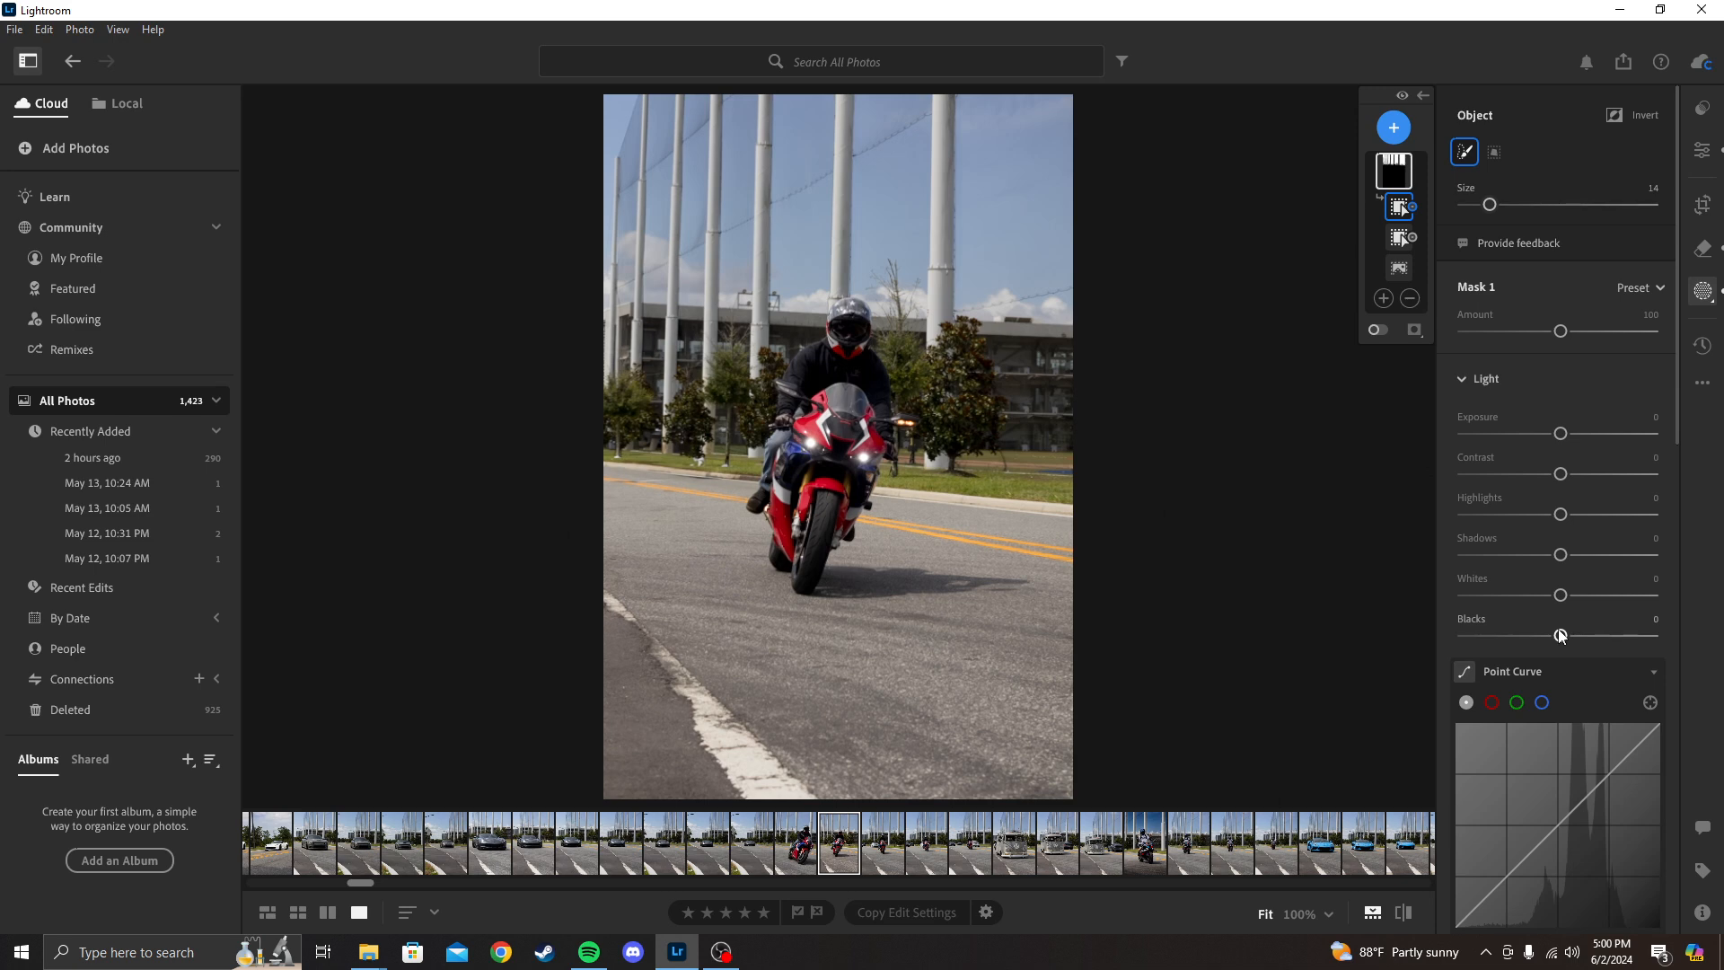
Set the sky mask's blacks to +100, exposure to -0.32, contrast to +9, highlights to +7, shadows to -38 and whites to +24
left_click_drag(1560, 634, 1646, 636)
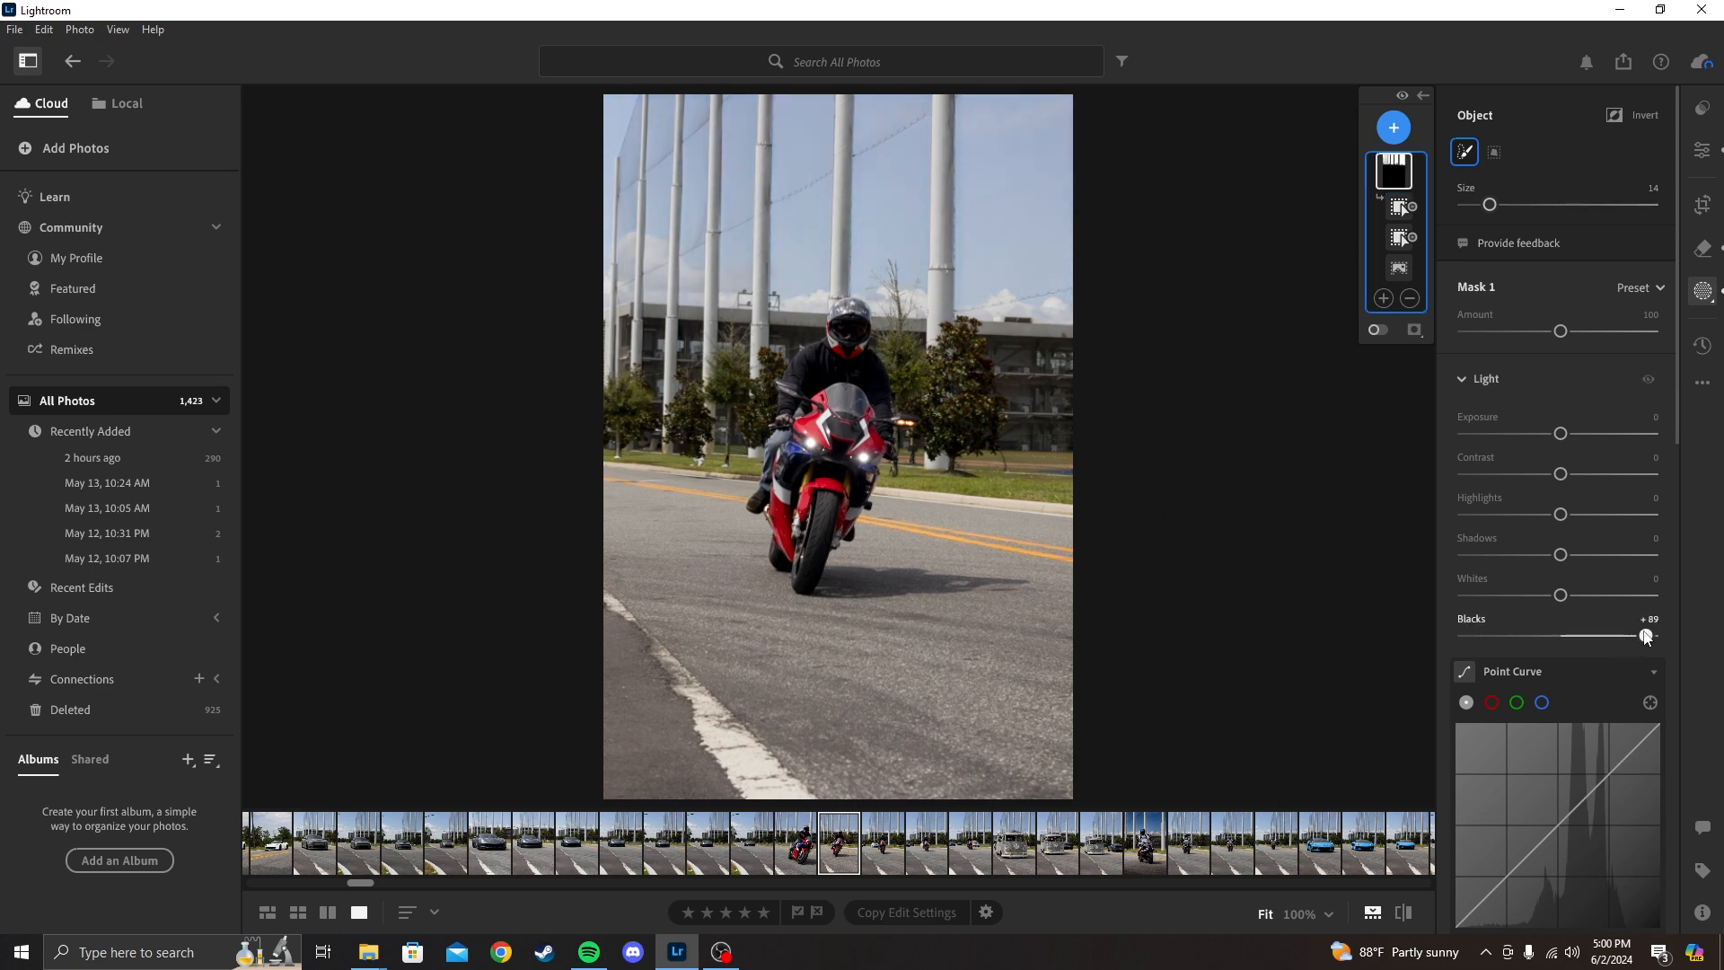
left_click(1649, 619)
mouse_move(1647, 636)
left_mouse_down()
mouse_move(1581, 643)
mouse_move(1659, 642)
left_mouse_up()
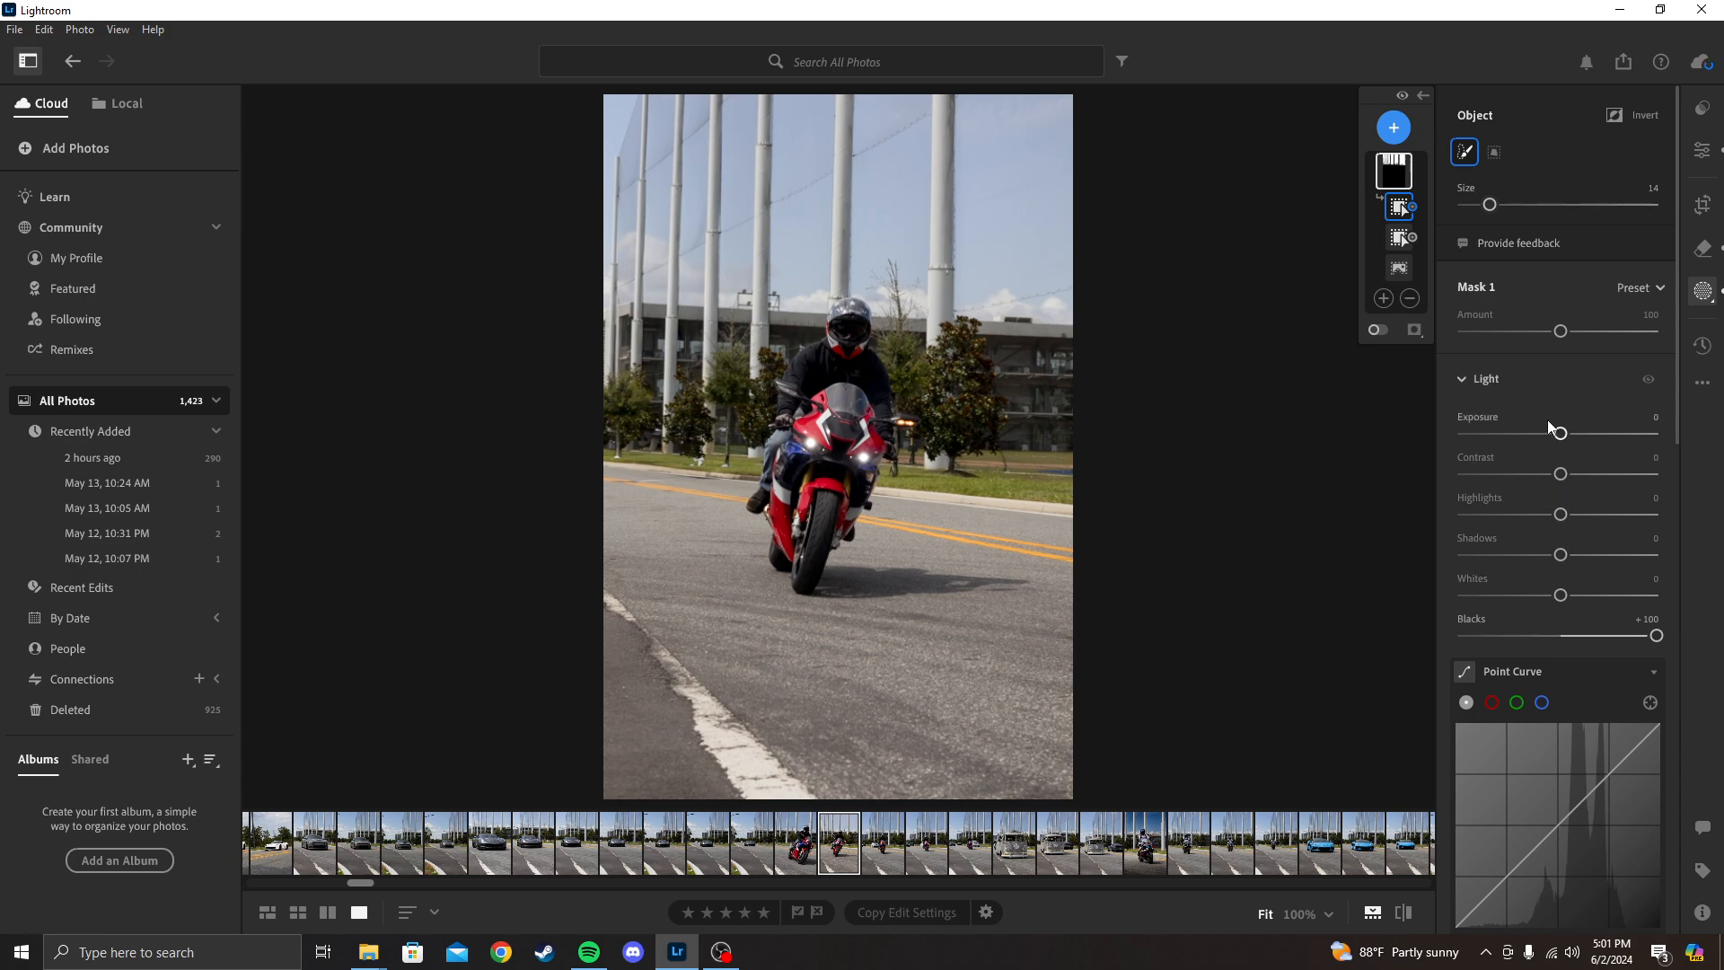
mouse_move(1561, 435)
left_mouse_down()
mouse_move(1568, 514)
mouse_move(1549, 557)
mouse_move(1523, 555)
left_mouse_up()
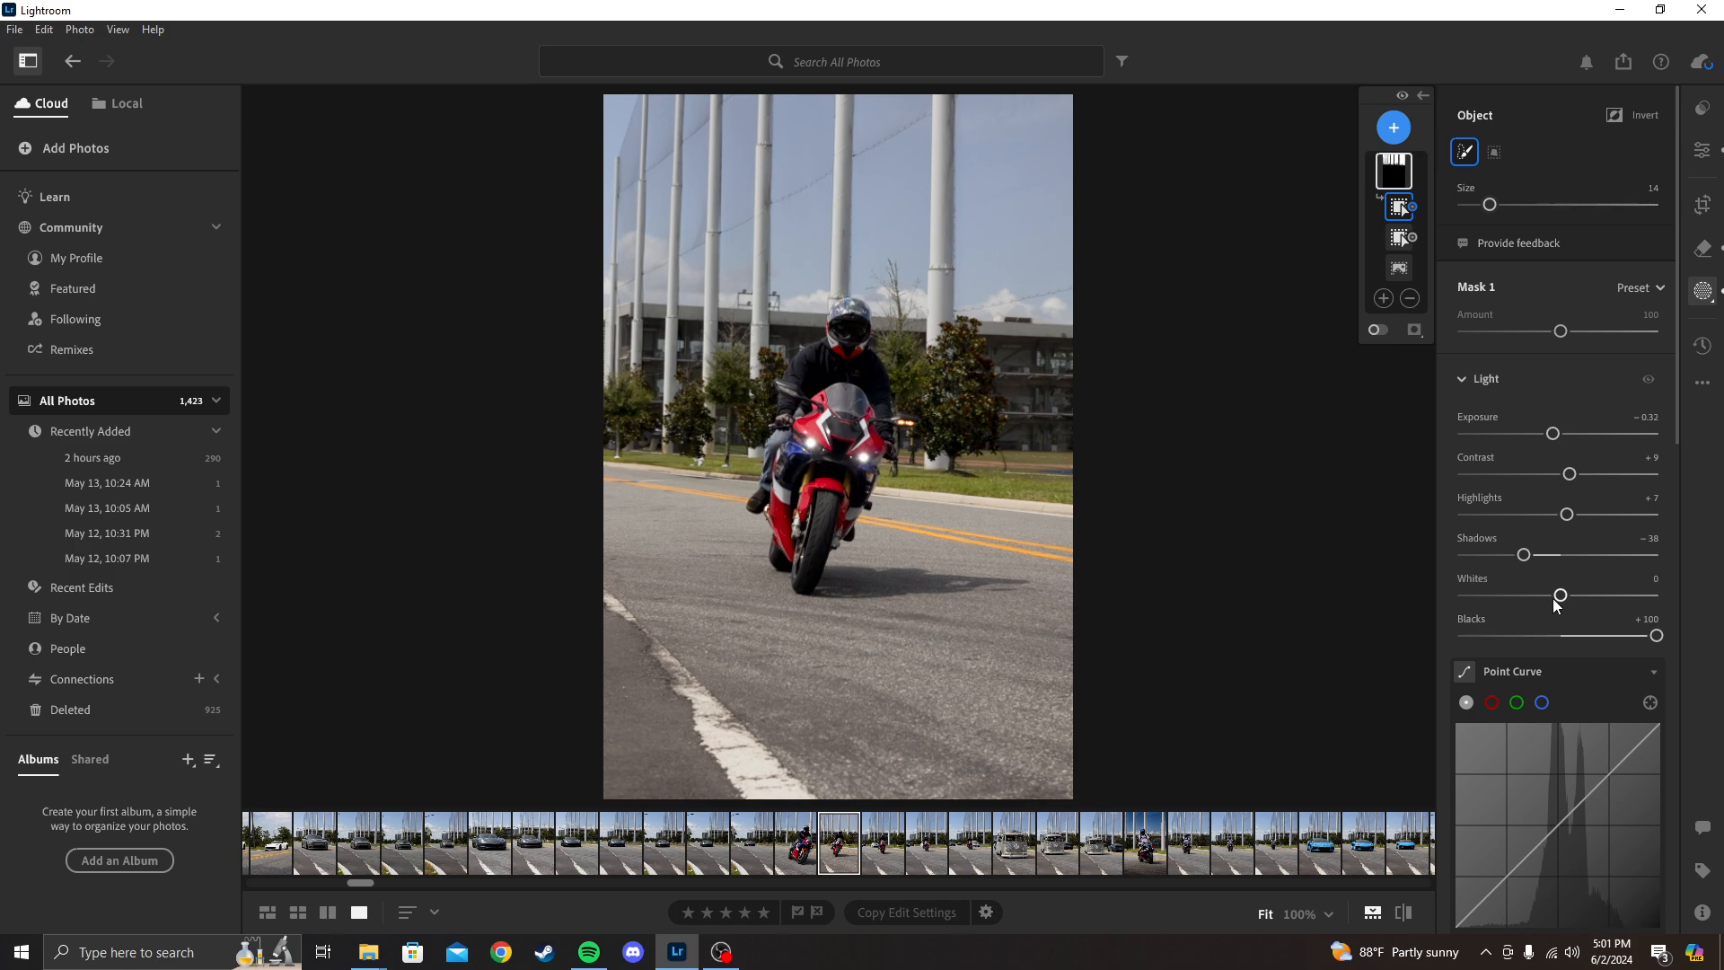
left_click_drag(1559, 596, 1584, 601)
Set the sky mask's dehaze to +47 and its clarity to +3
scroll(1589, 669, "down", 4)
scroll(1589, 669, "down", 8)
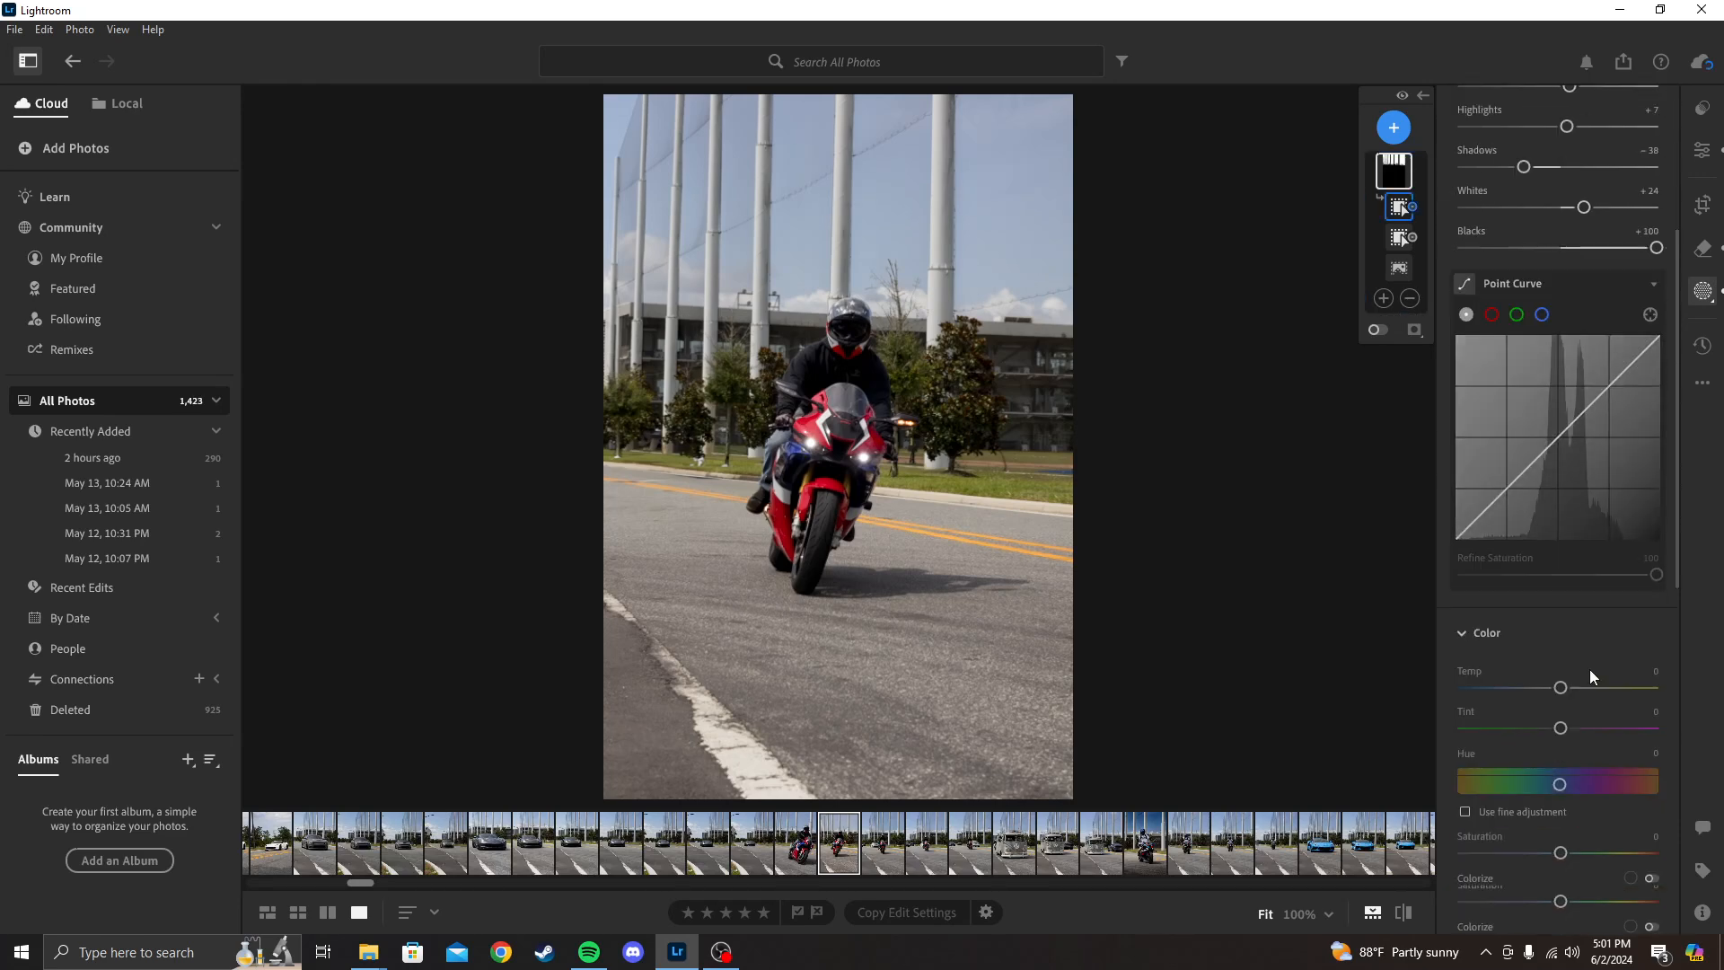
scroll(1589, 670, "down", 2)
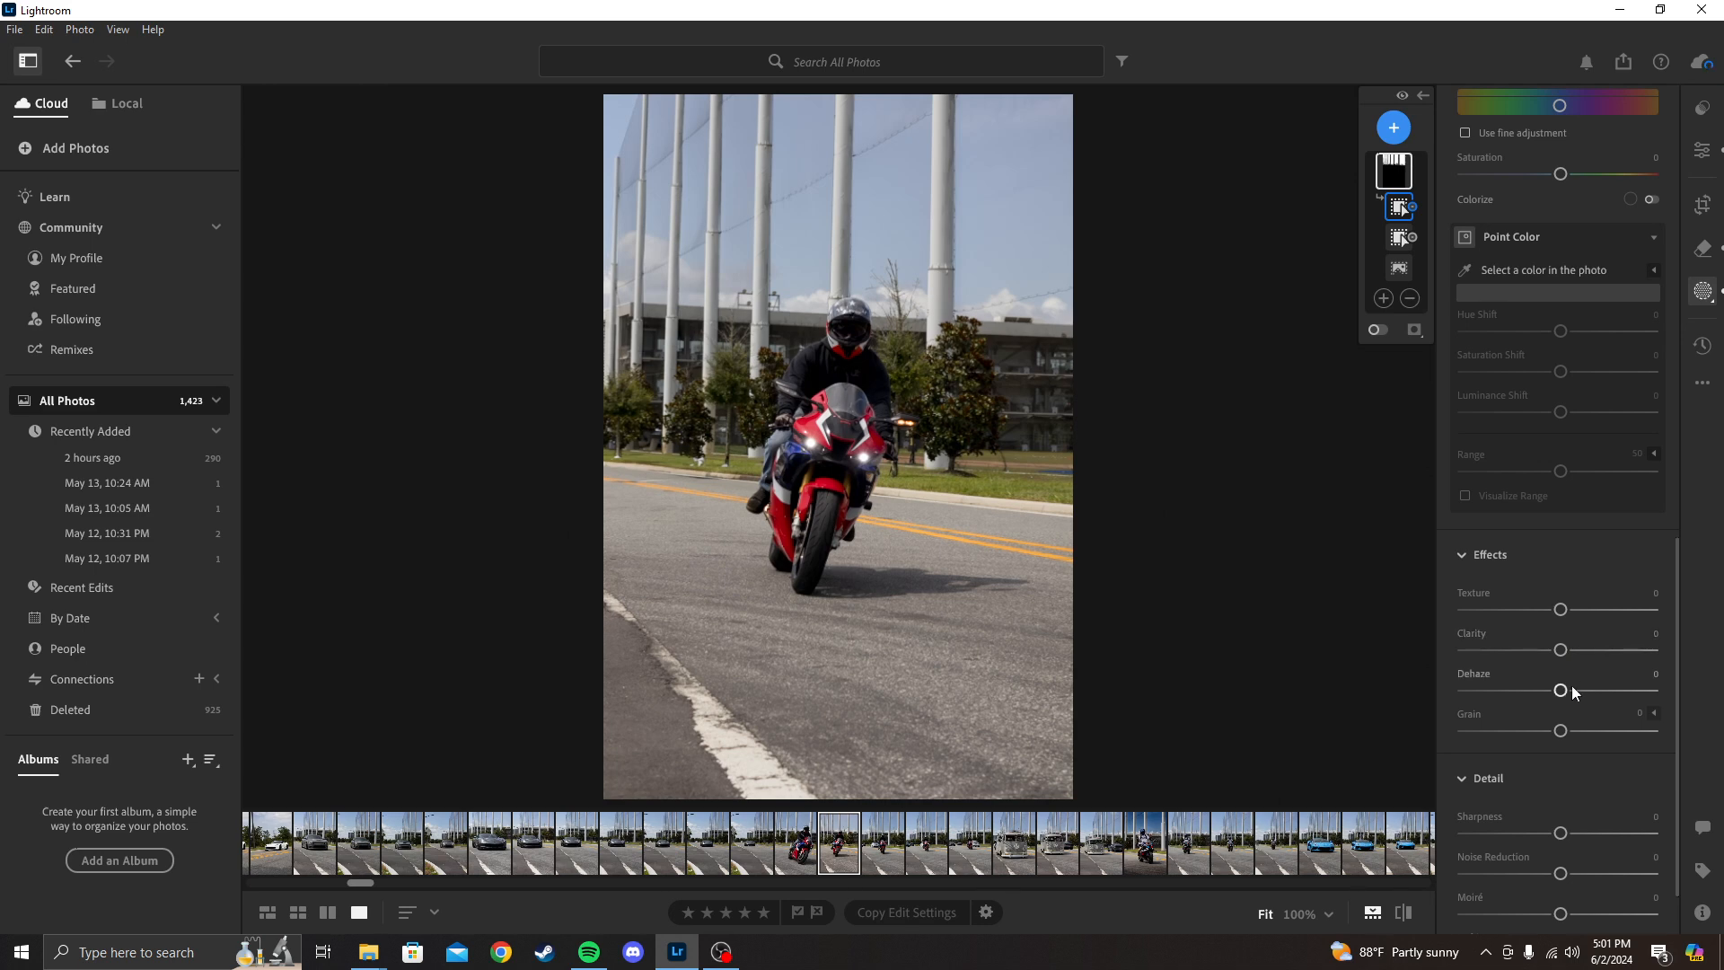
left_click_drag(1571, 687, 1607, 698)
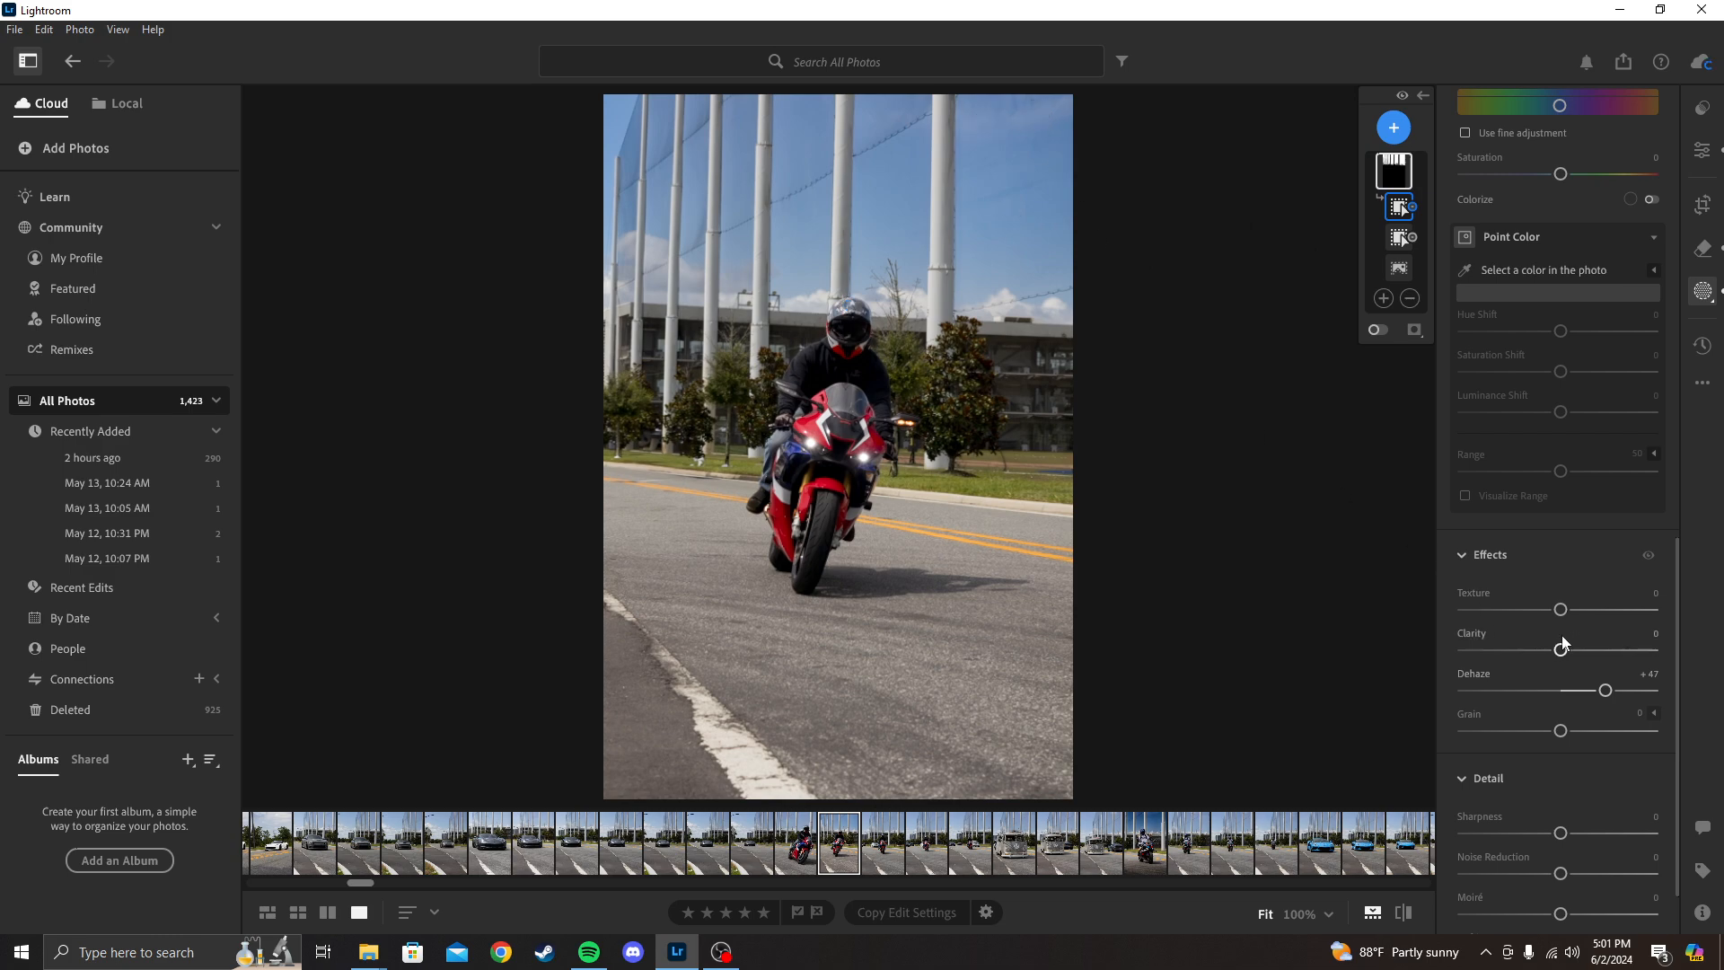
mouse_move(1562, 650)
left_mouse_down()
mouse_move(1620, 657)
mouse_move(1565, 658)
left_mouse_up()
scroll(1576, 711, "down", 1)
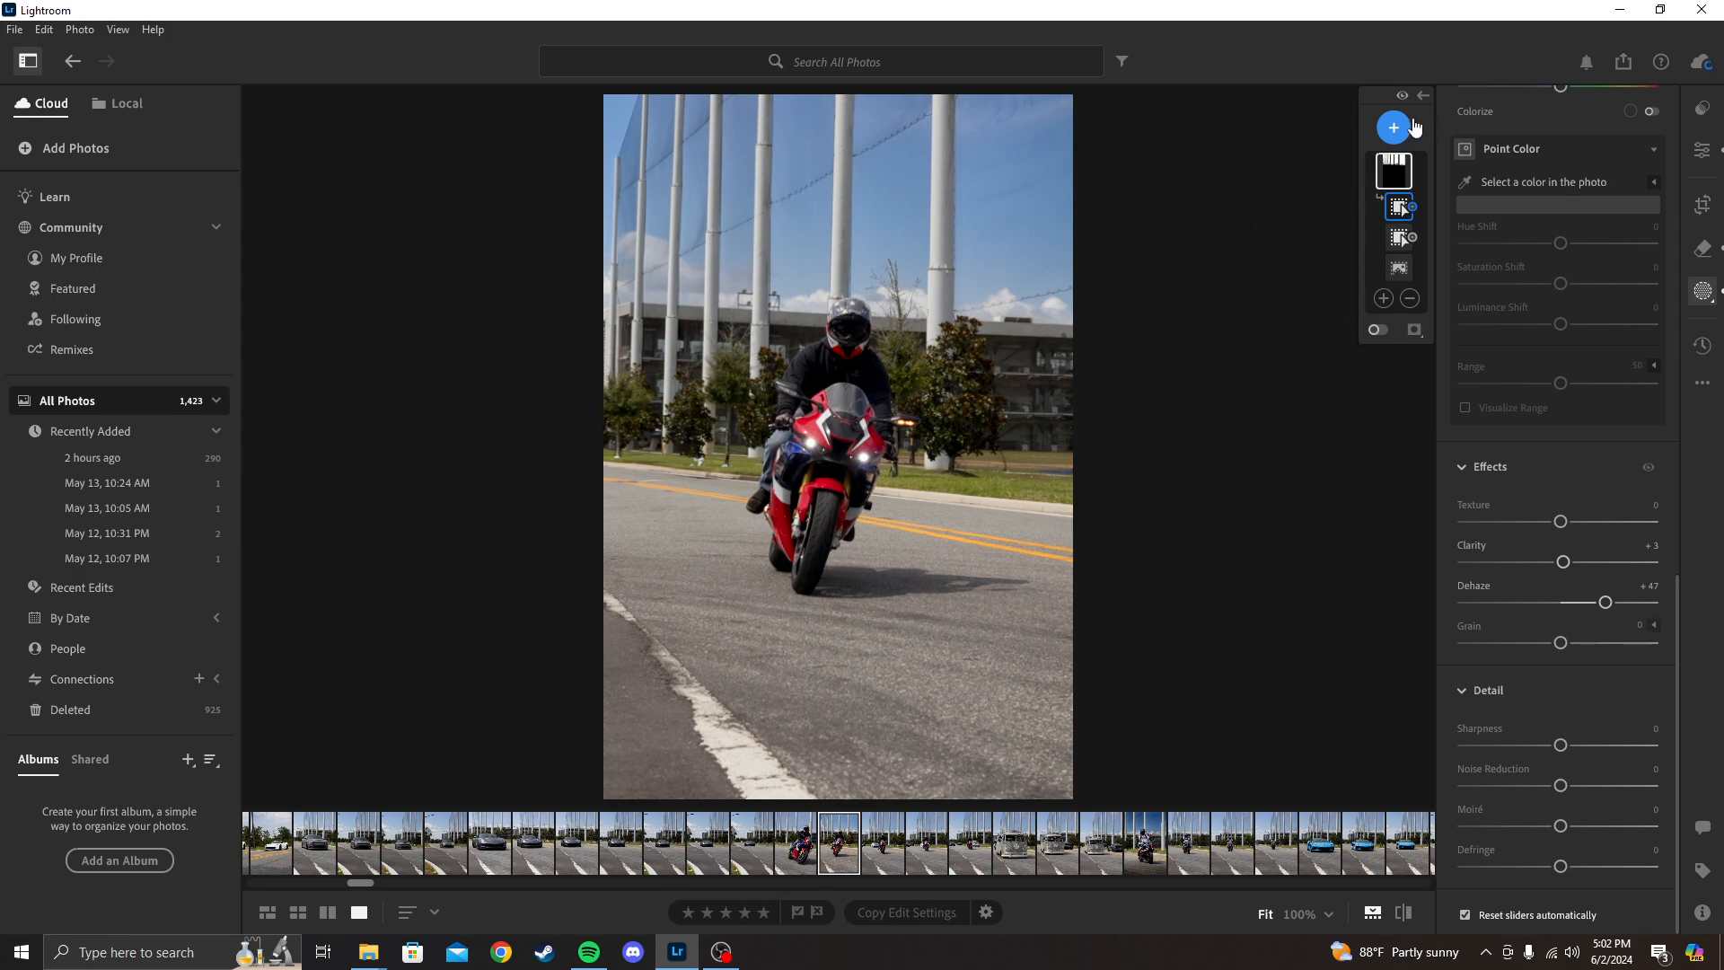
Add a new subject mask covering the rider and motorcycle
left_click(1396, 128)
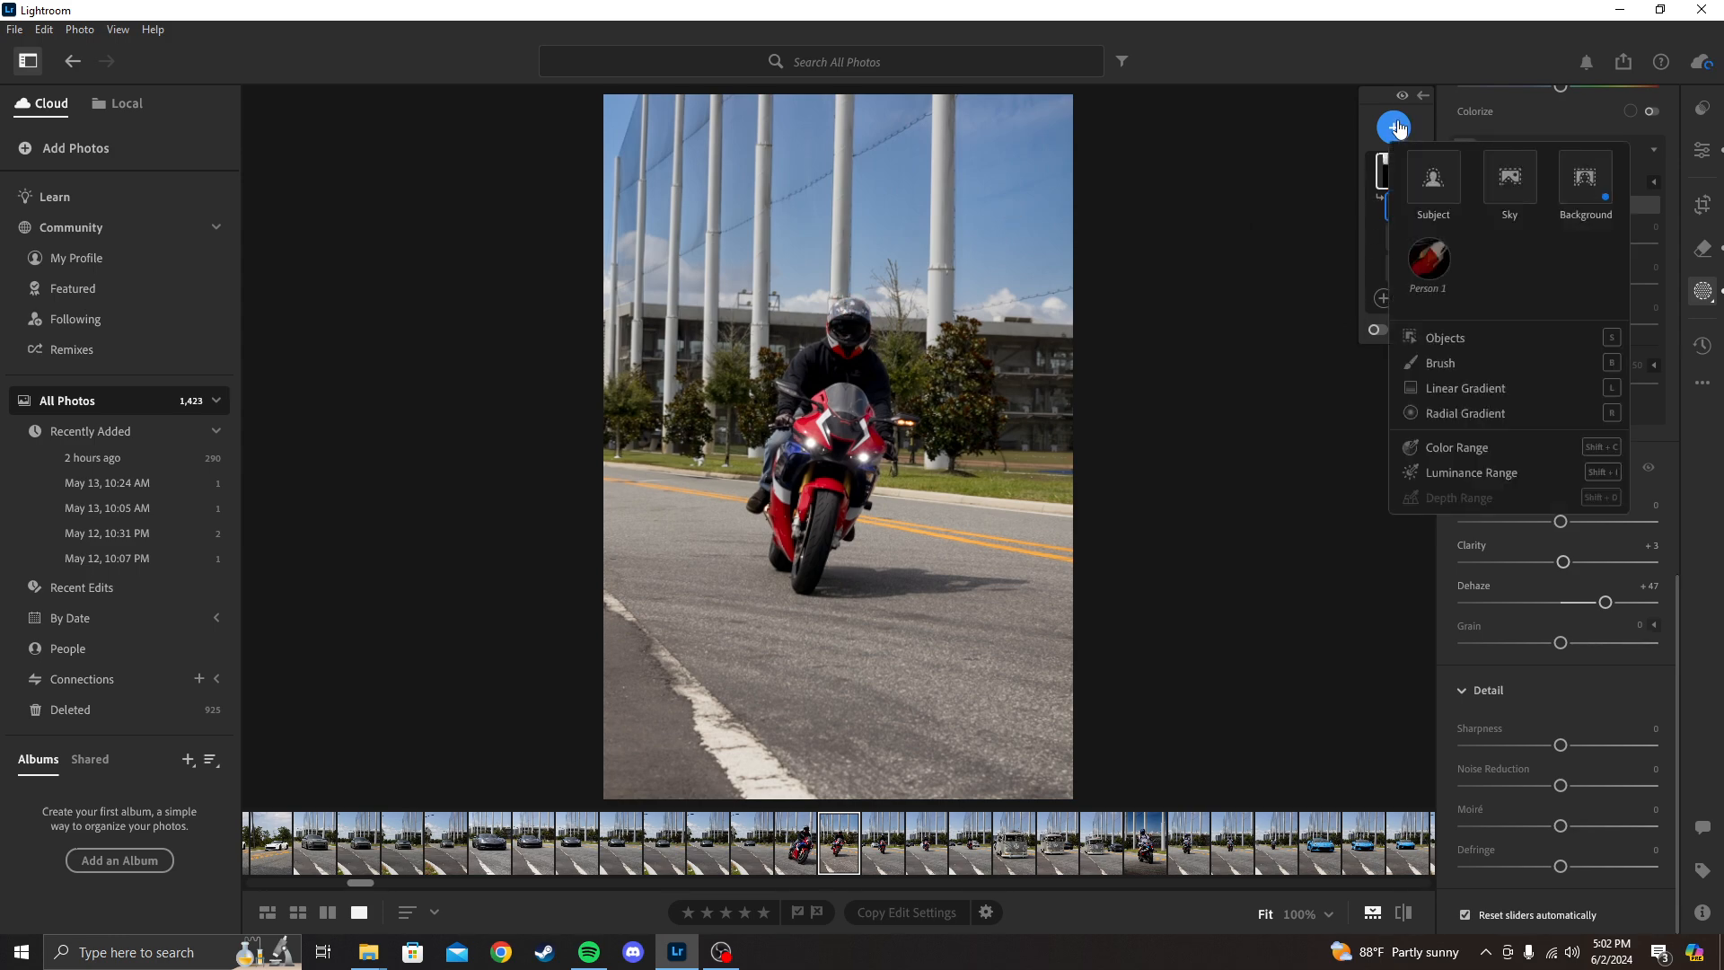
left_click(1427, 180)
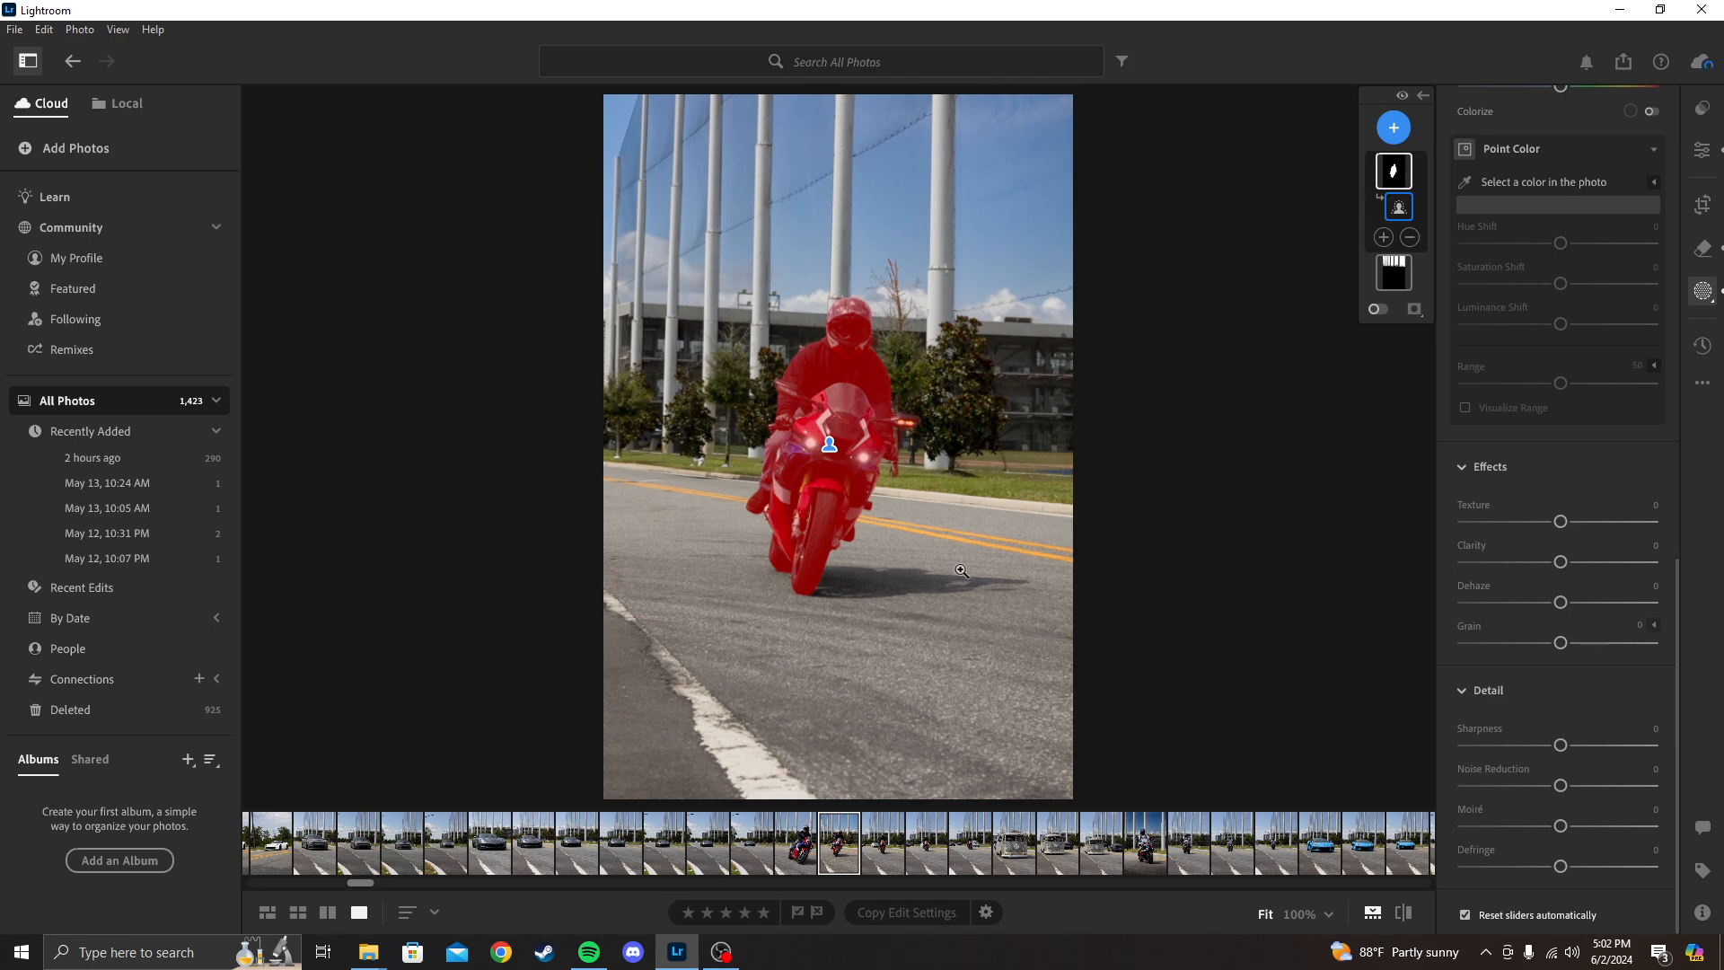
scroll(1514, 555, "up", 4)
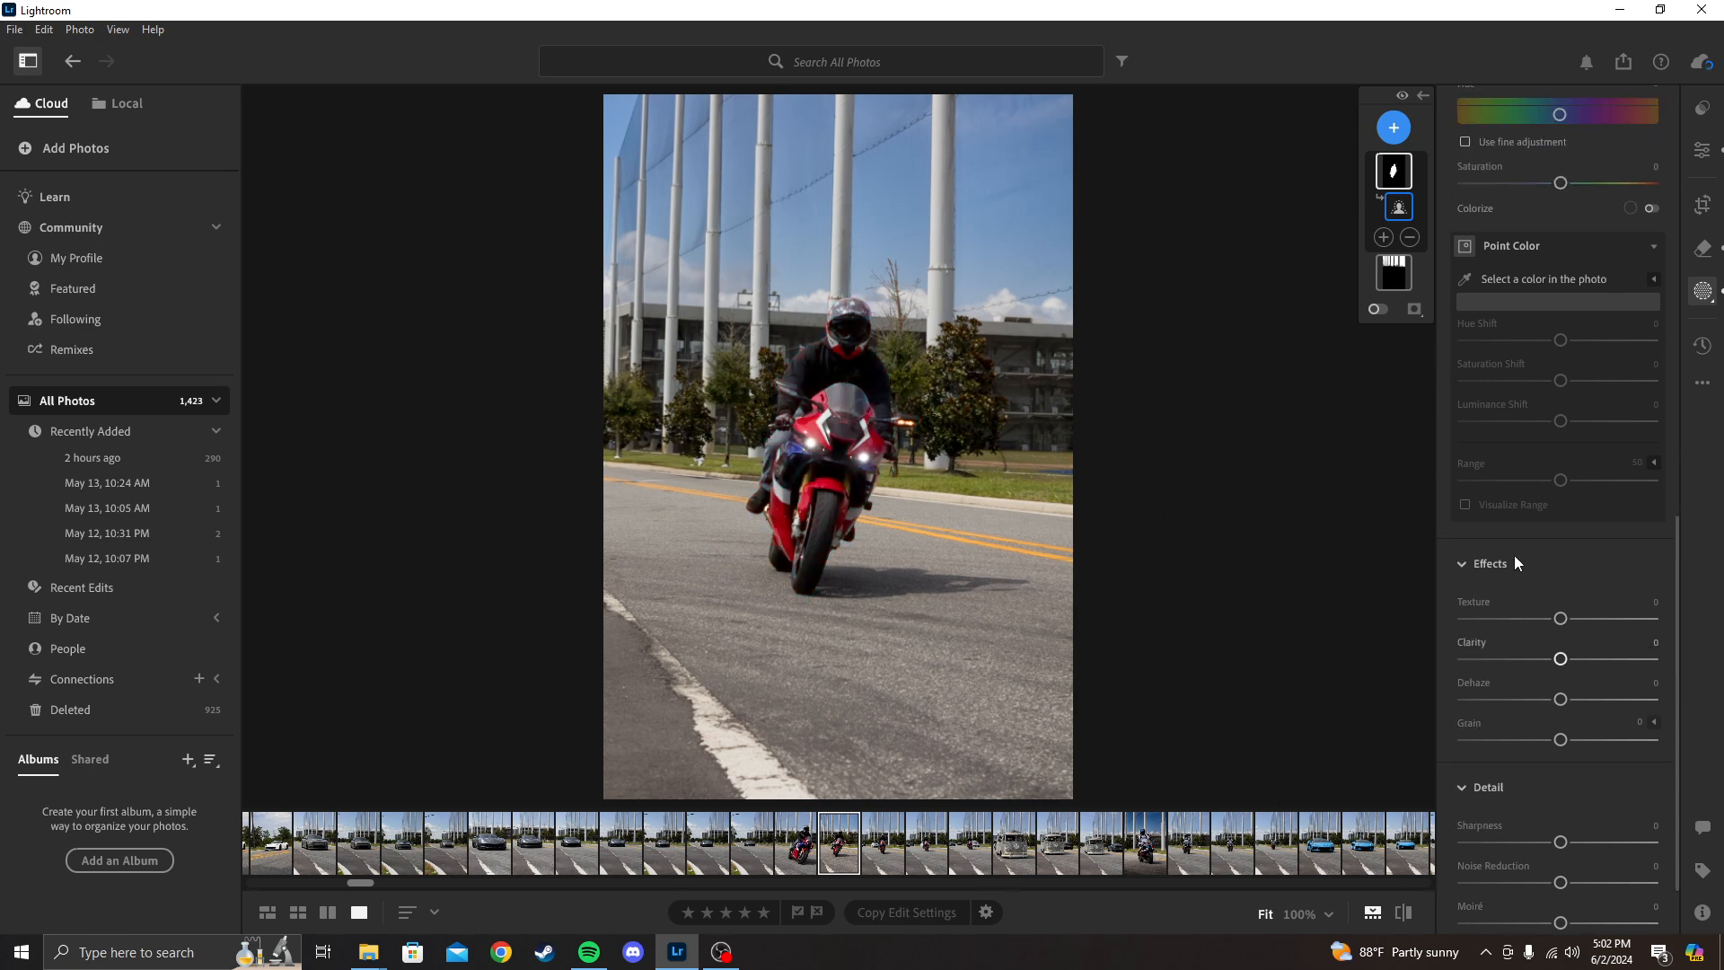
scroll(1514, 563, "up", 3)
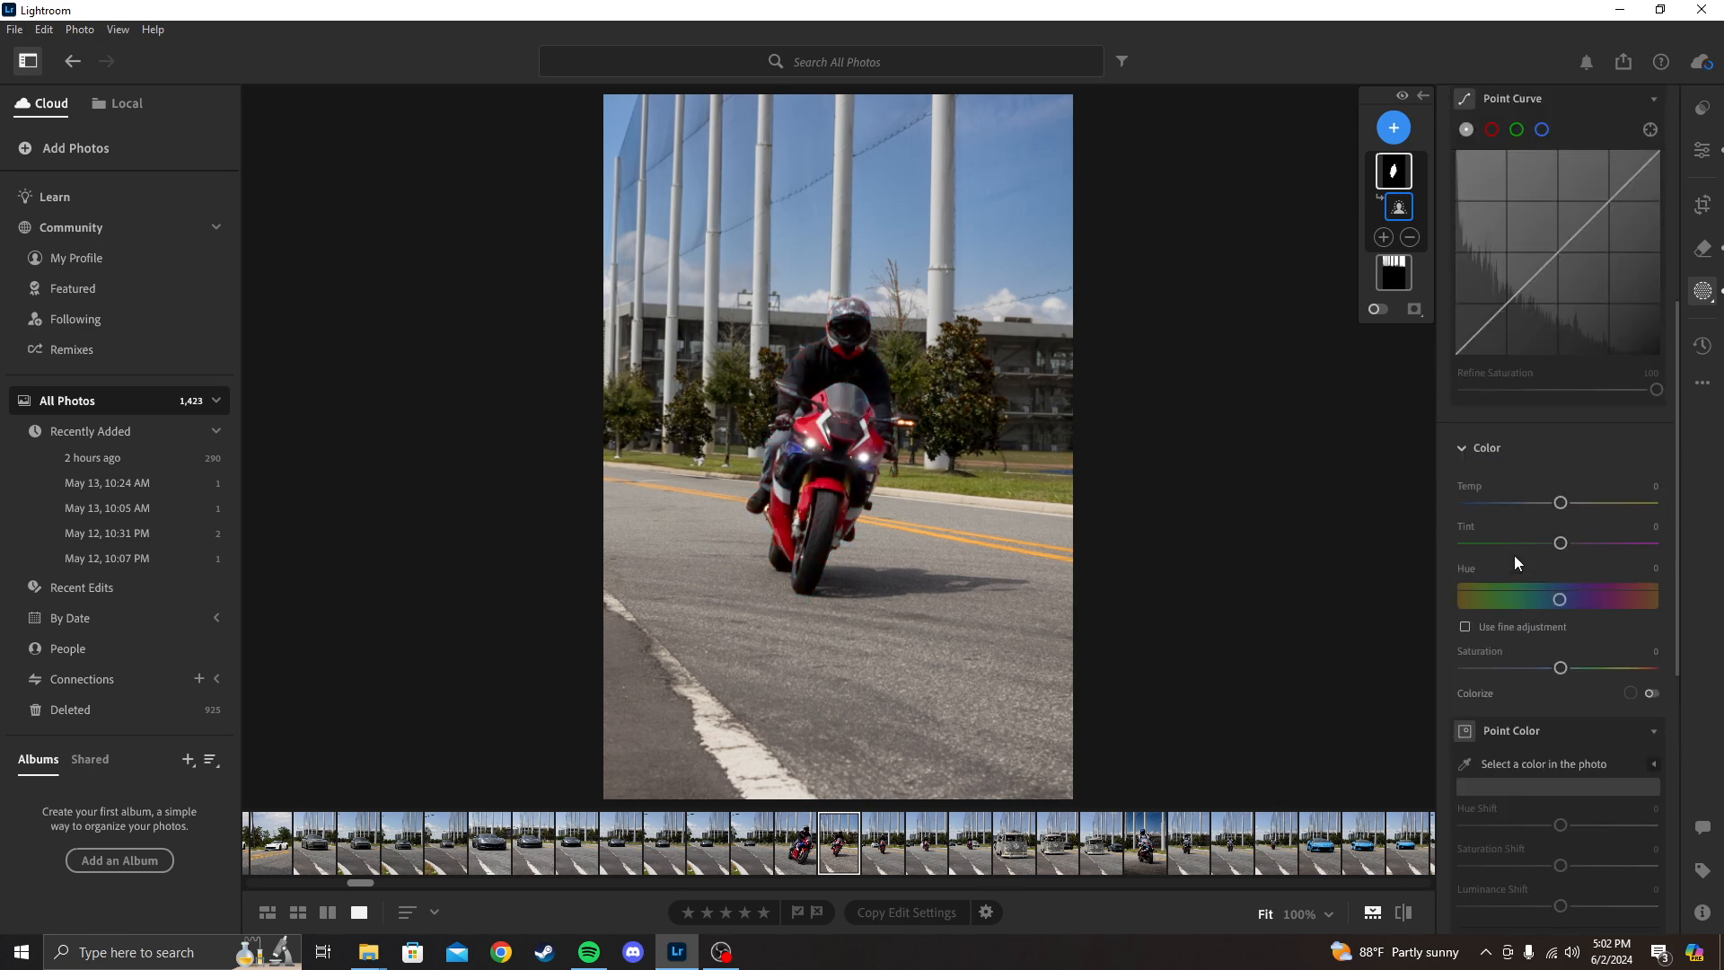
Set the subject mask's exposure to +0.48 and contrast to +13, judging the effect on a close view of the motorcycle
left_click(1327, 912)
left_click(1333, 612)
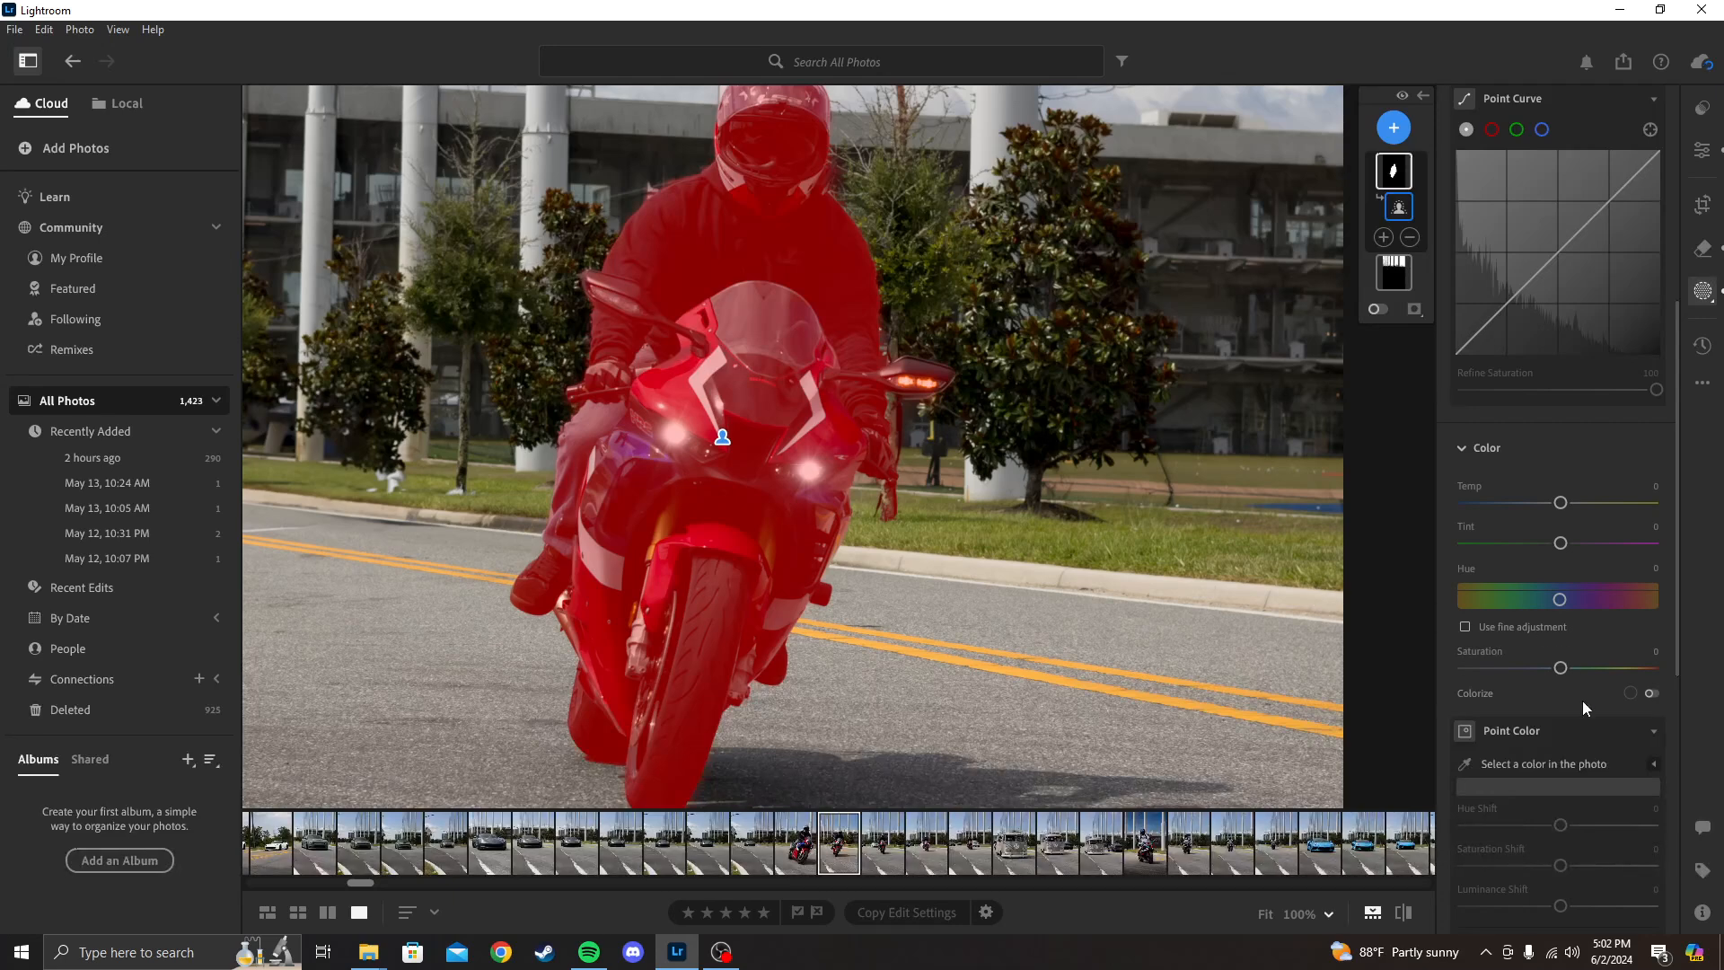
scroll(1565, 627, "up", 3)
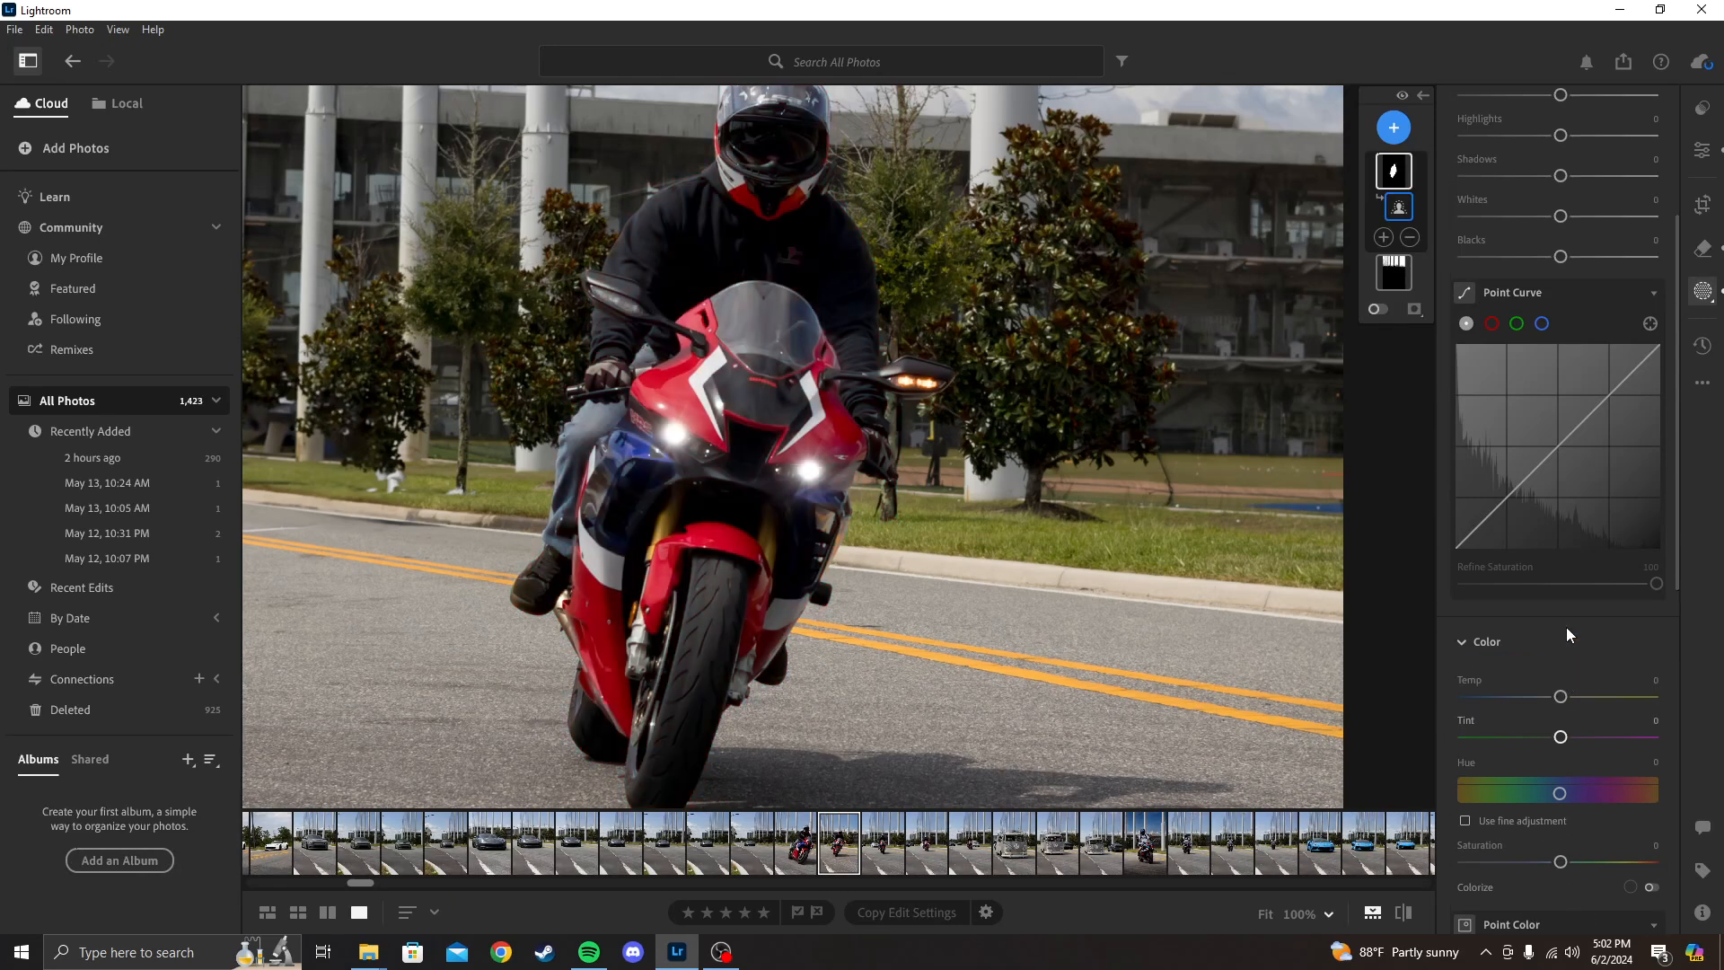
scroll(1566, 626, "up", 1)
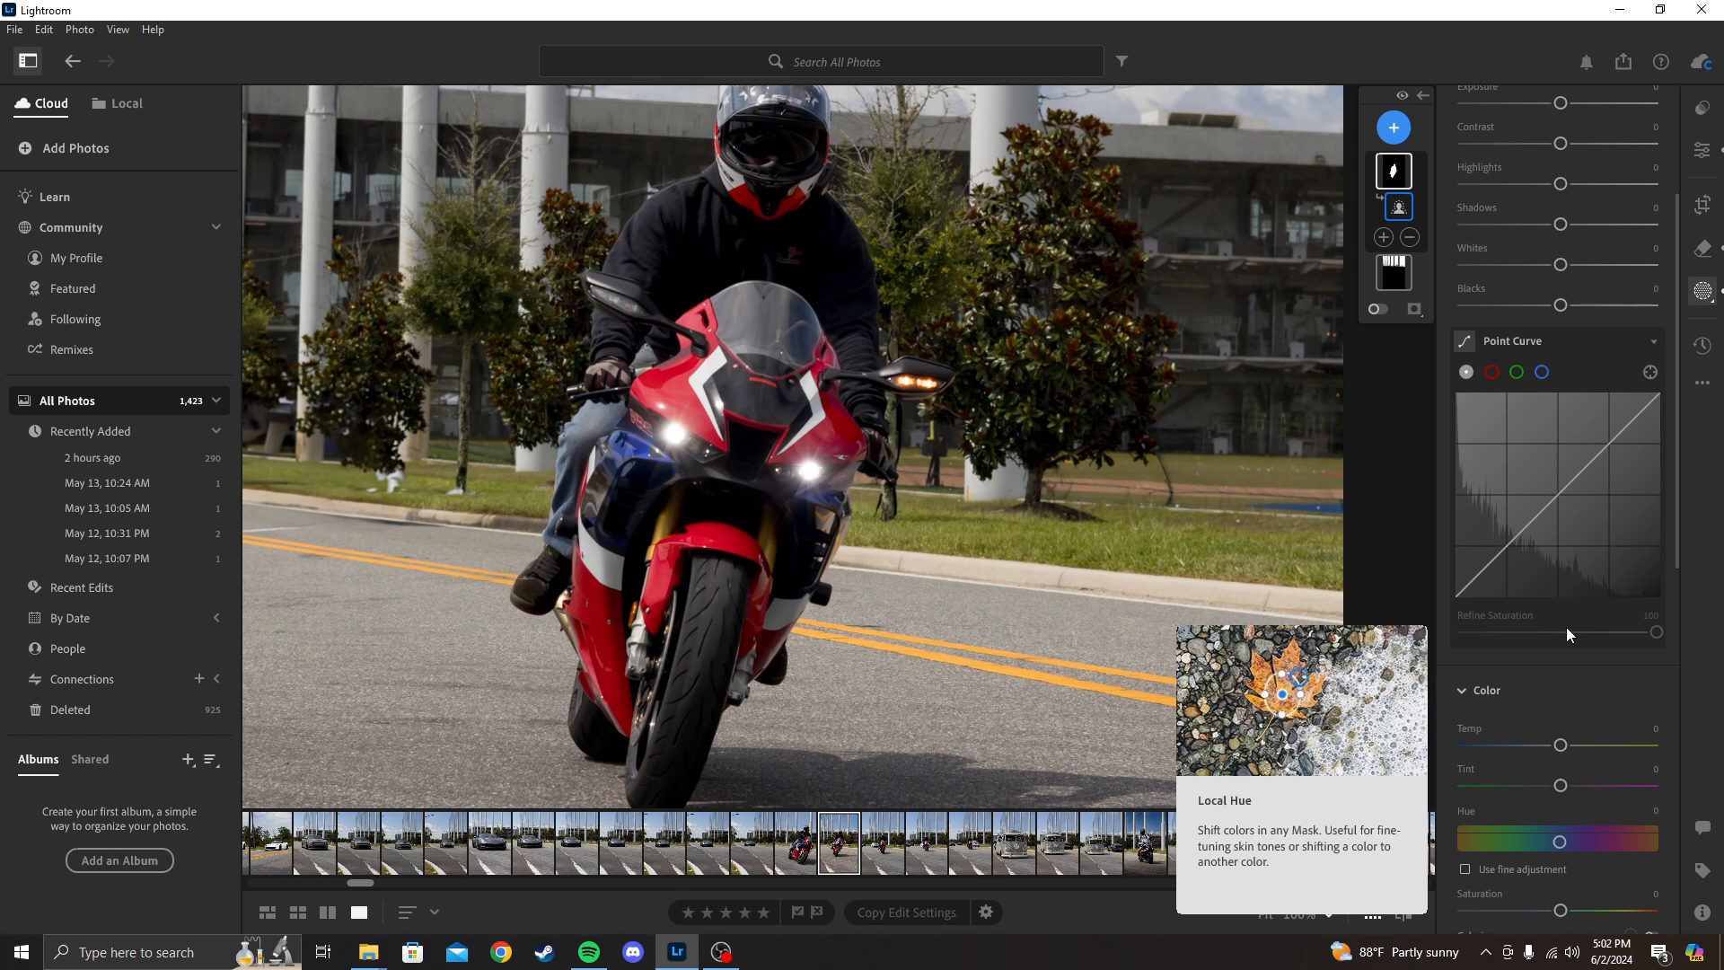
scroll(1565, 627, "up", 3)
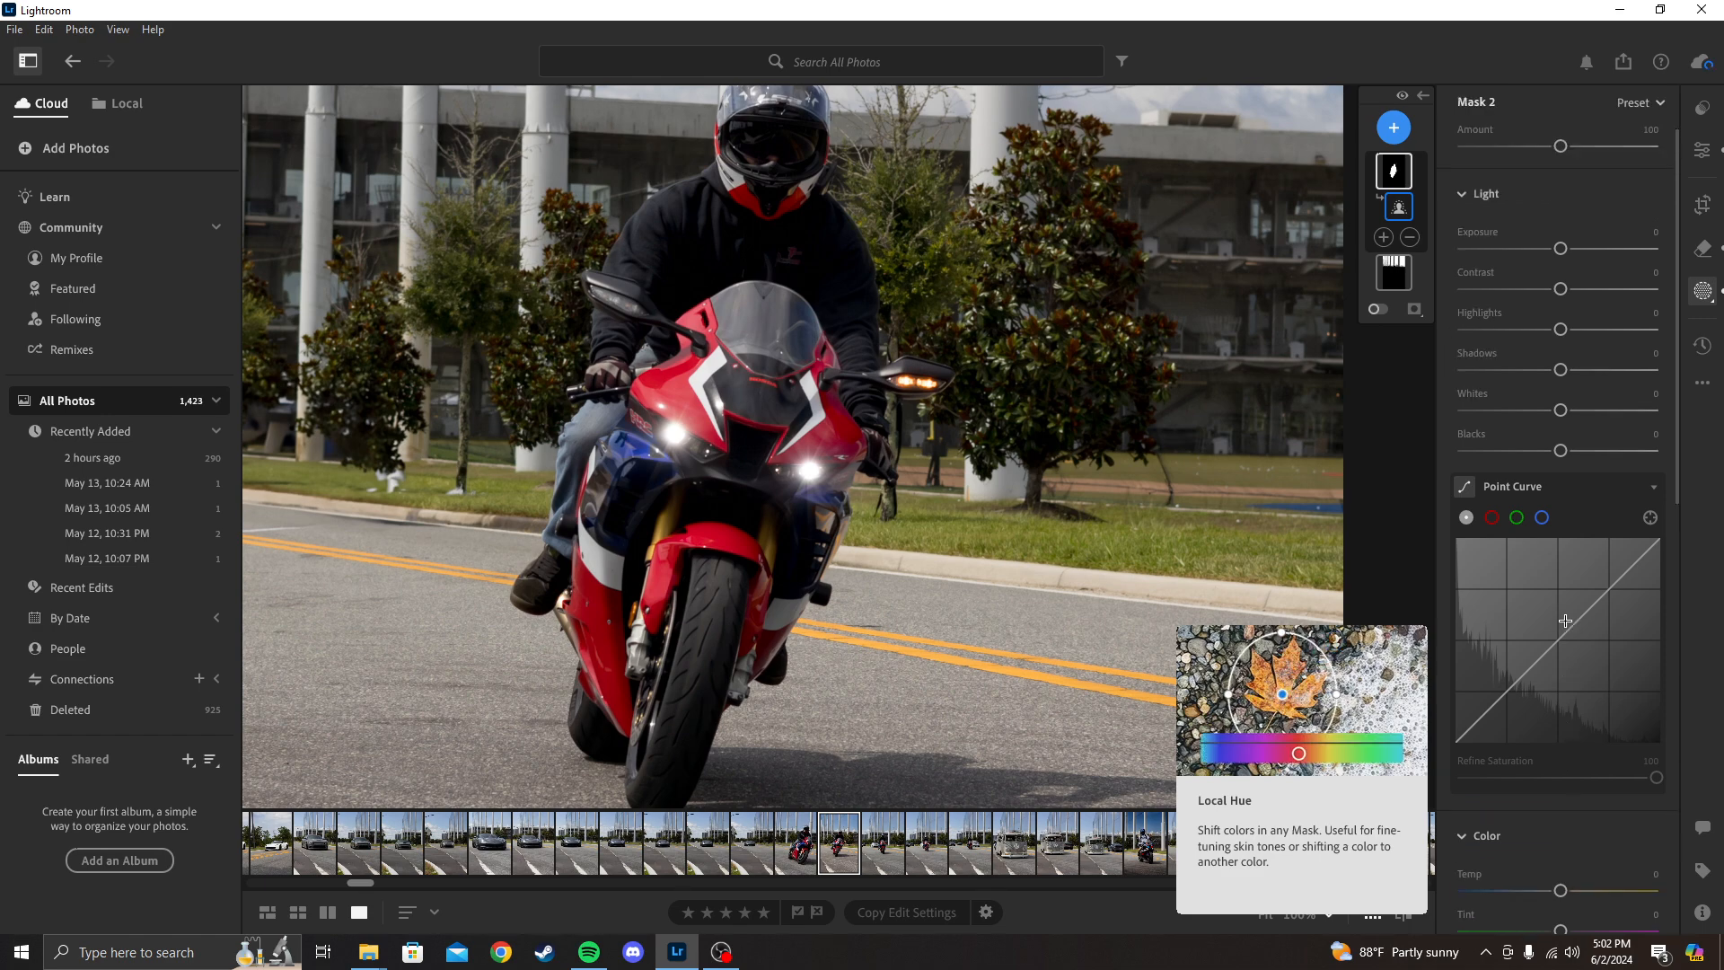
scroll(1565, 621, "up", 2)
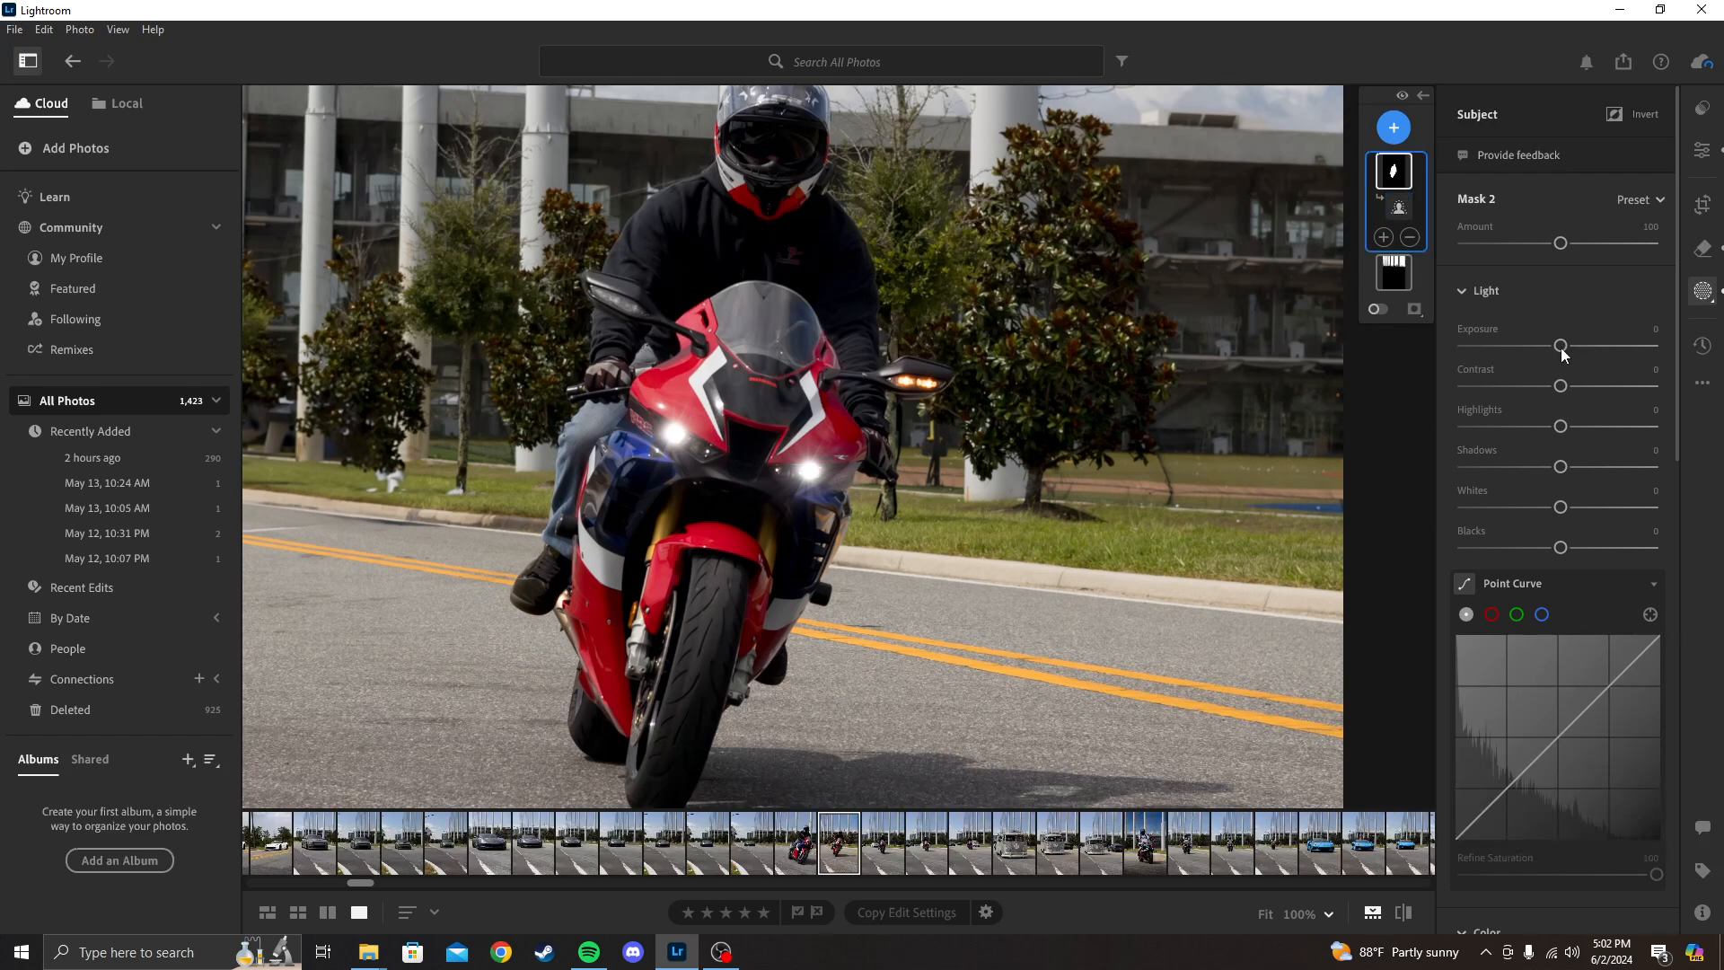
left_click_drag(1605, 346, 1616, 347)
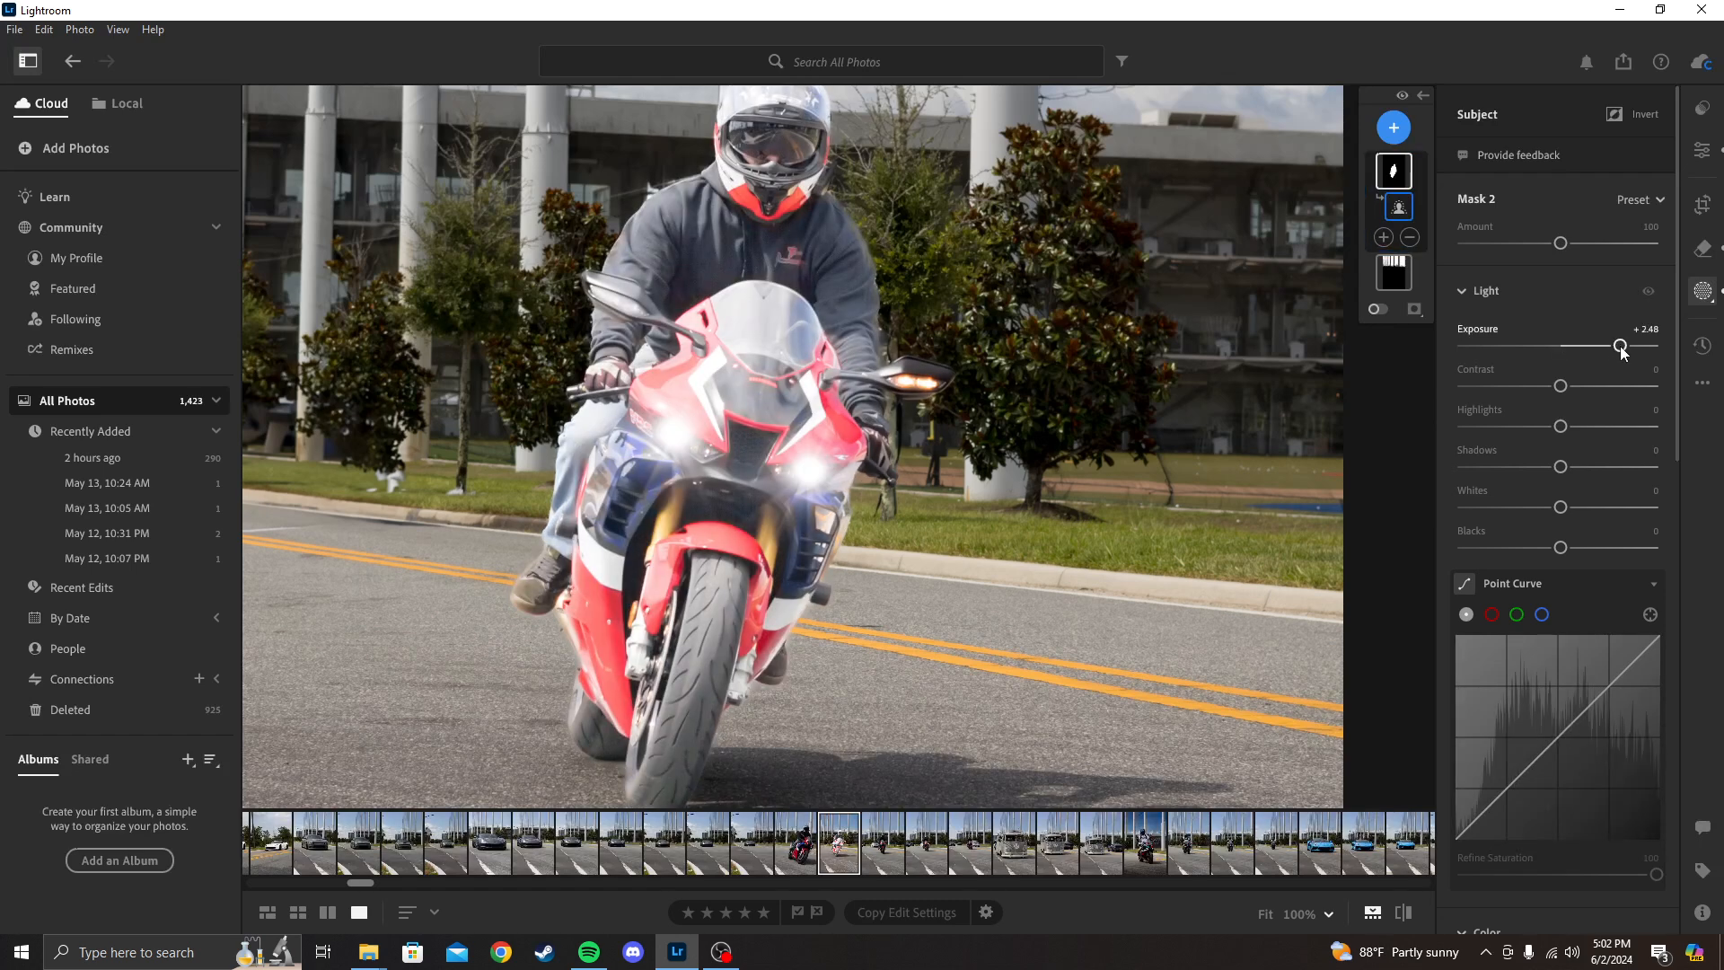
left_click_drag(1621, 351, 1573, 352)
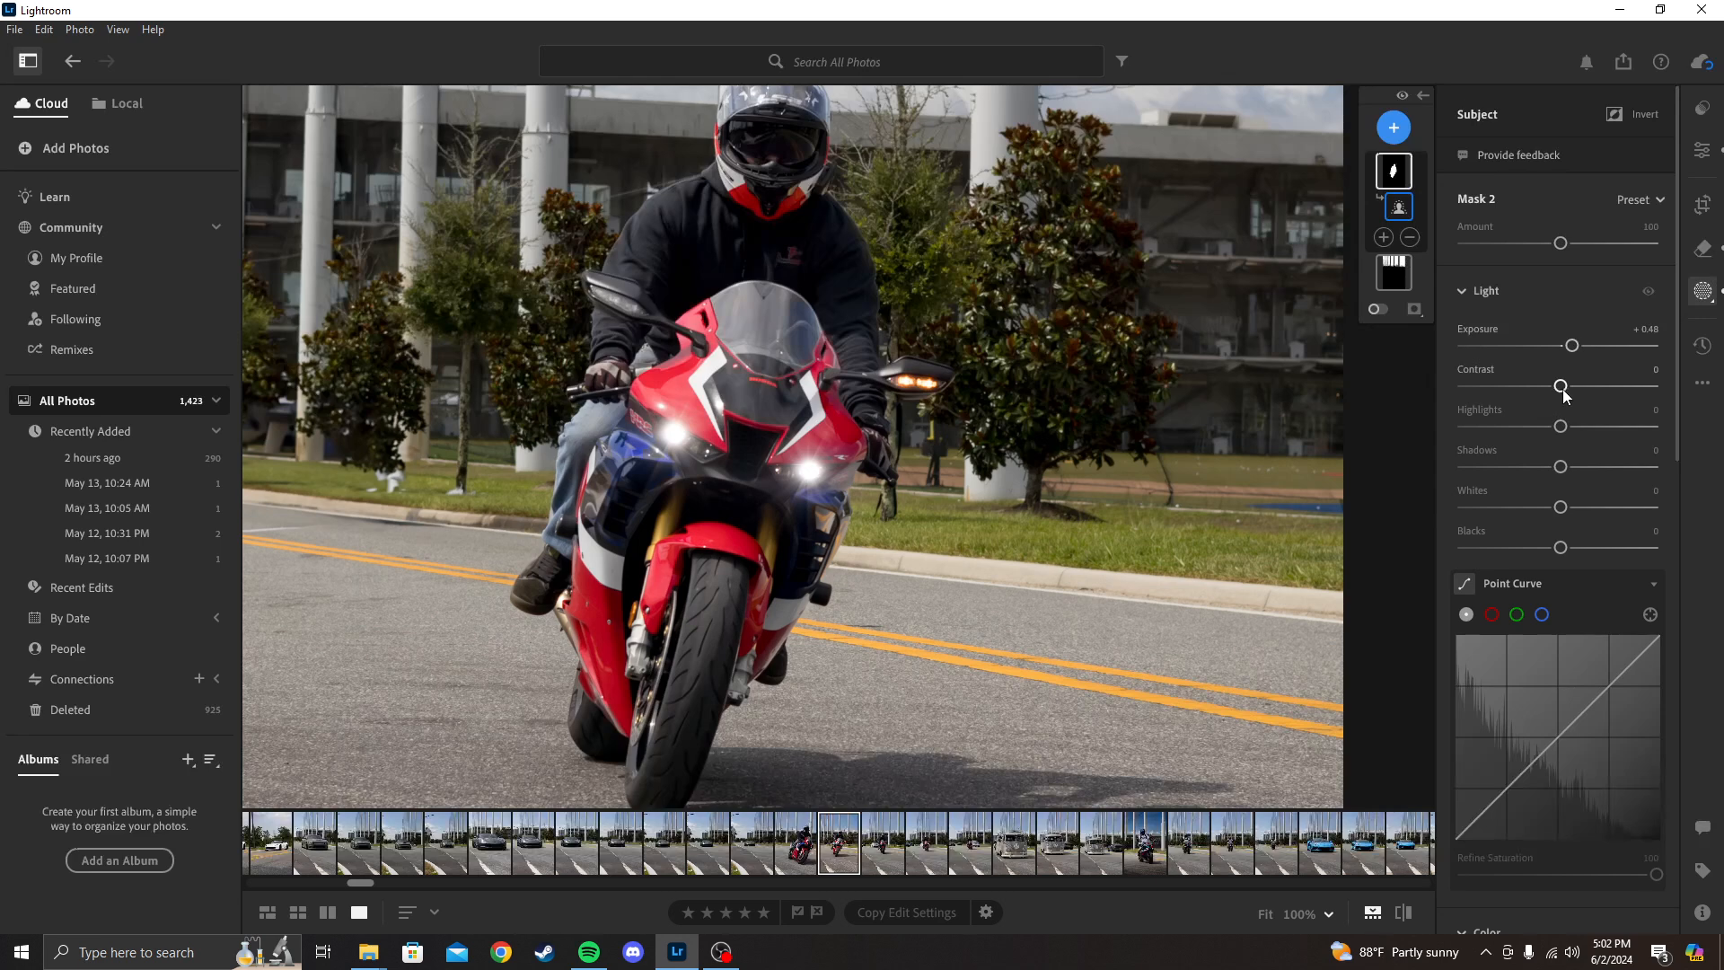
left_click_drag(1562, 392, 1573, 388)
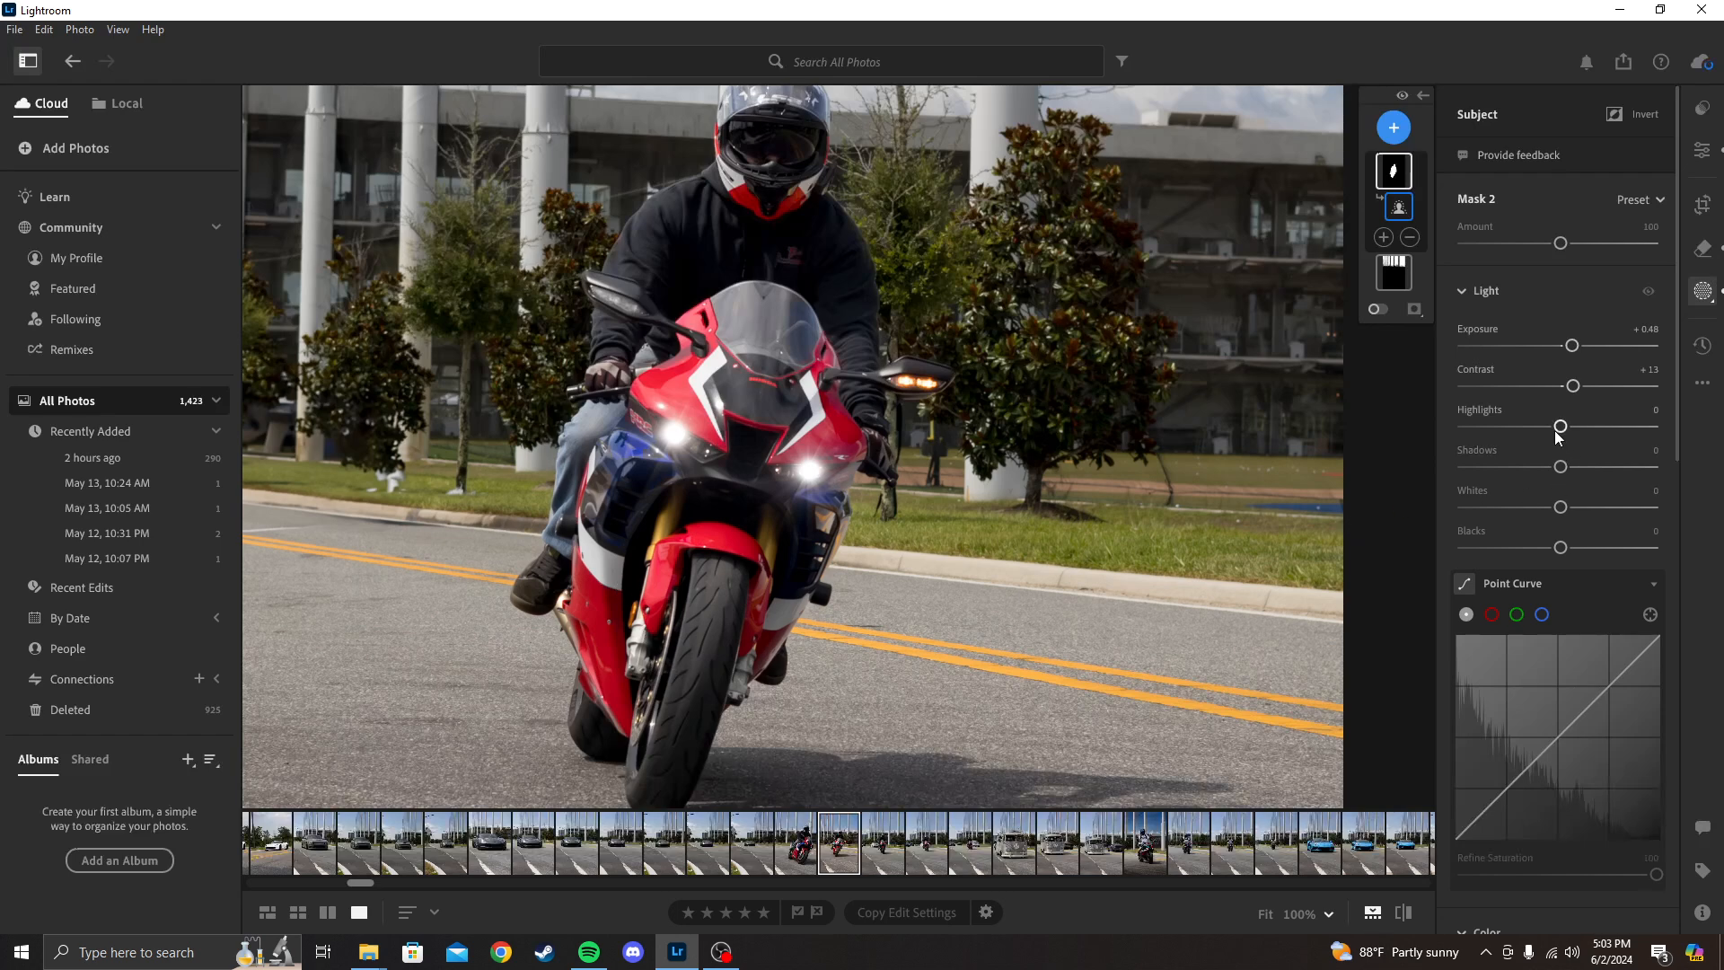
Set the subject mask's highlights to -23, shadows to +32 and blacks to -18
left_click_drag(1557, 431, 1536, 431)
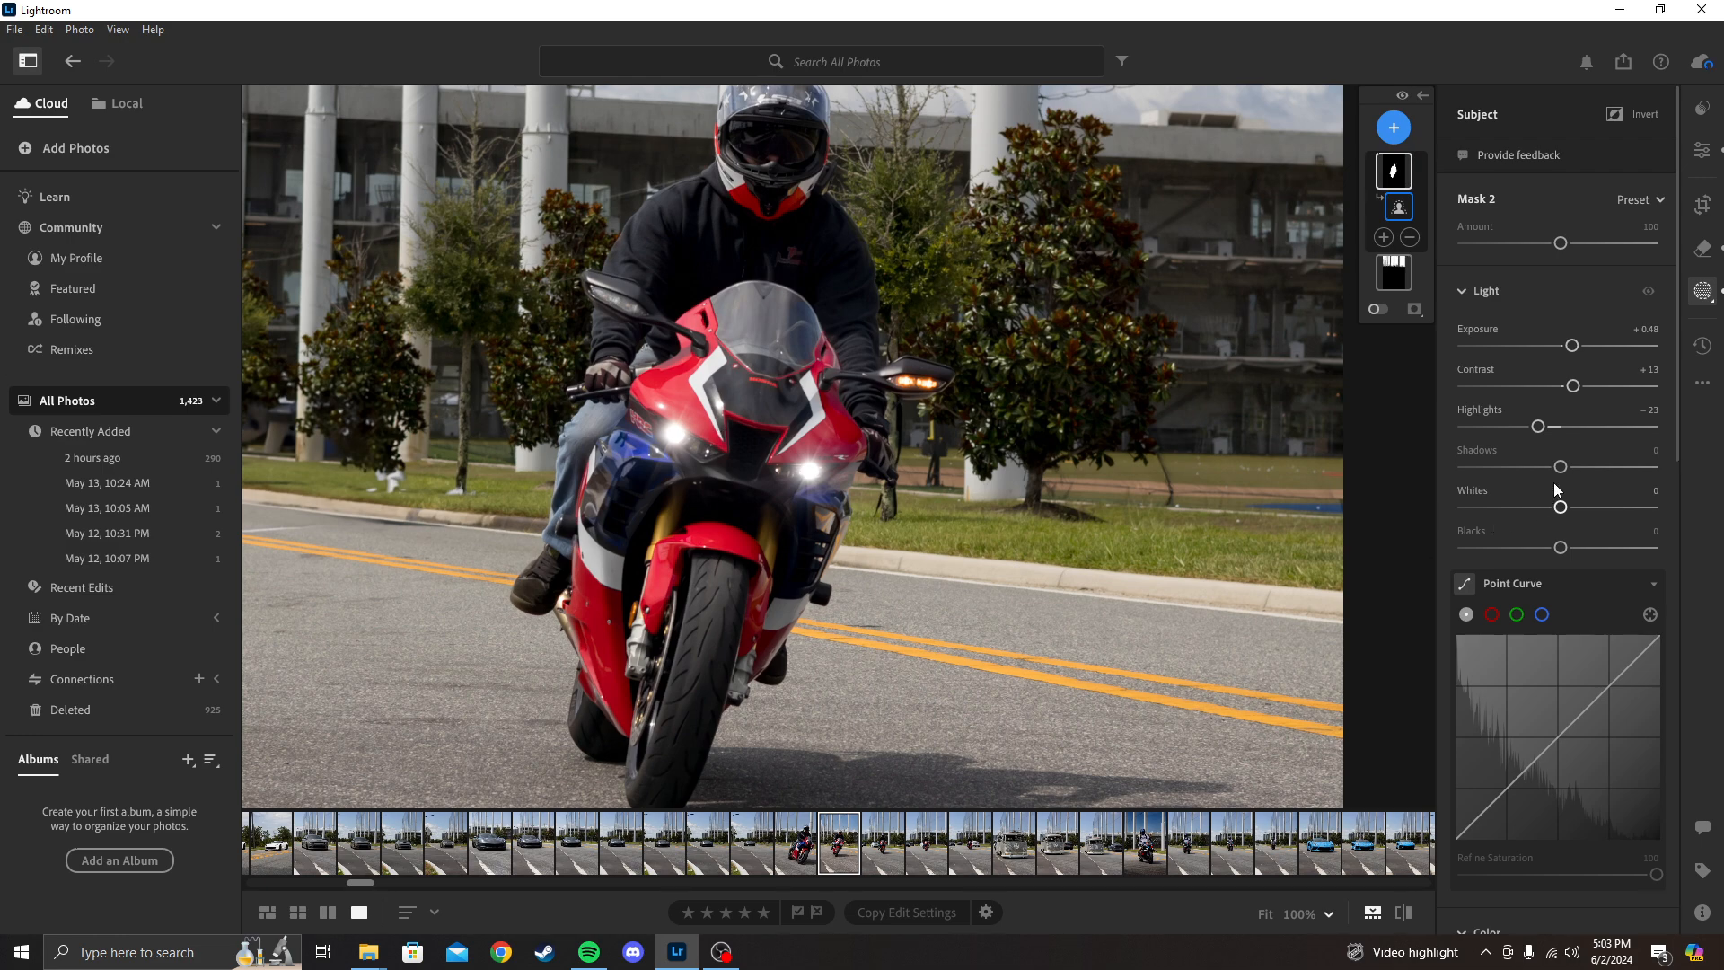
mouse_move(1564, 467)
left_mouse_down()
mouse_move(1609, 479)
mouse_move(1590, 481)
left_mouse_up()
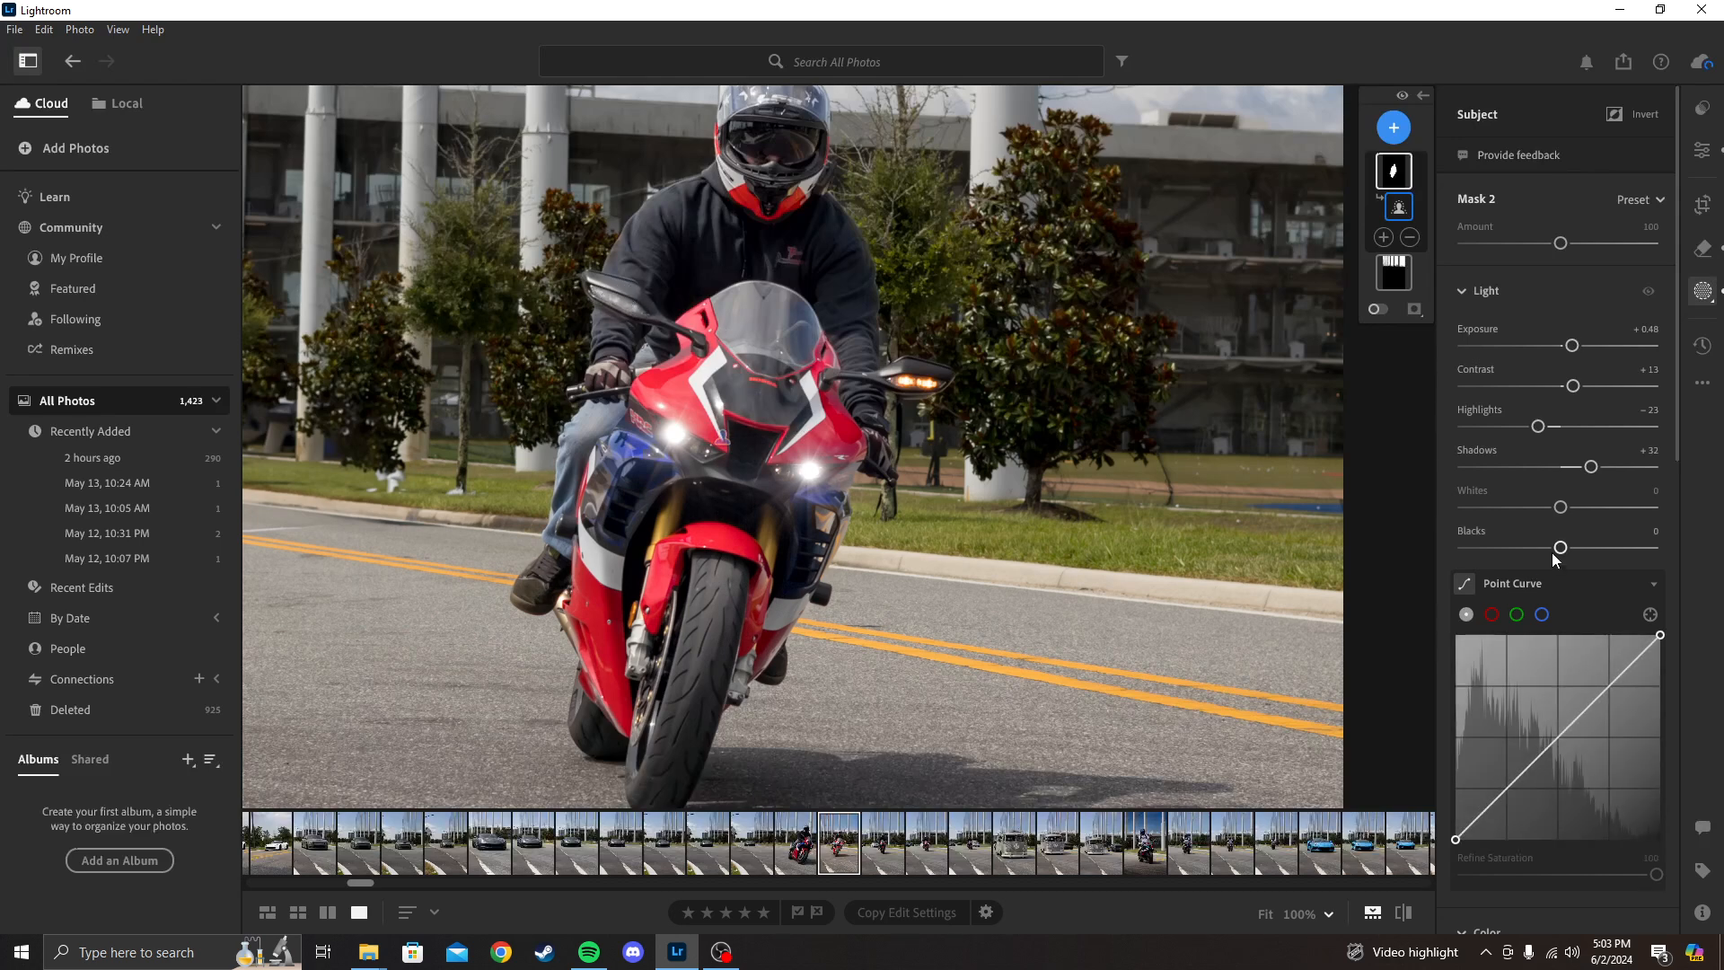
left_click_drag(1560, 548, 1378, 528)
left_click_drag(1486, 554, 1546, 553)
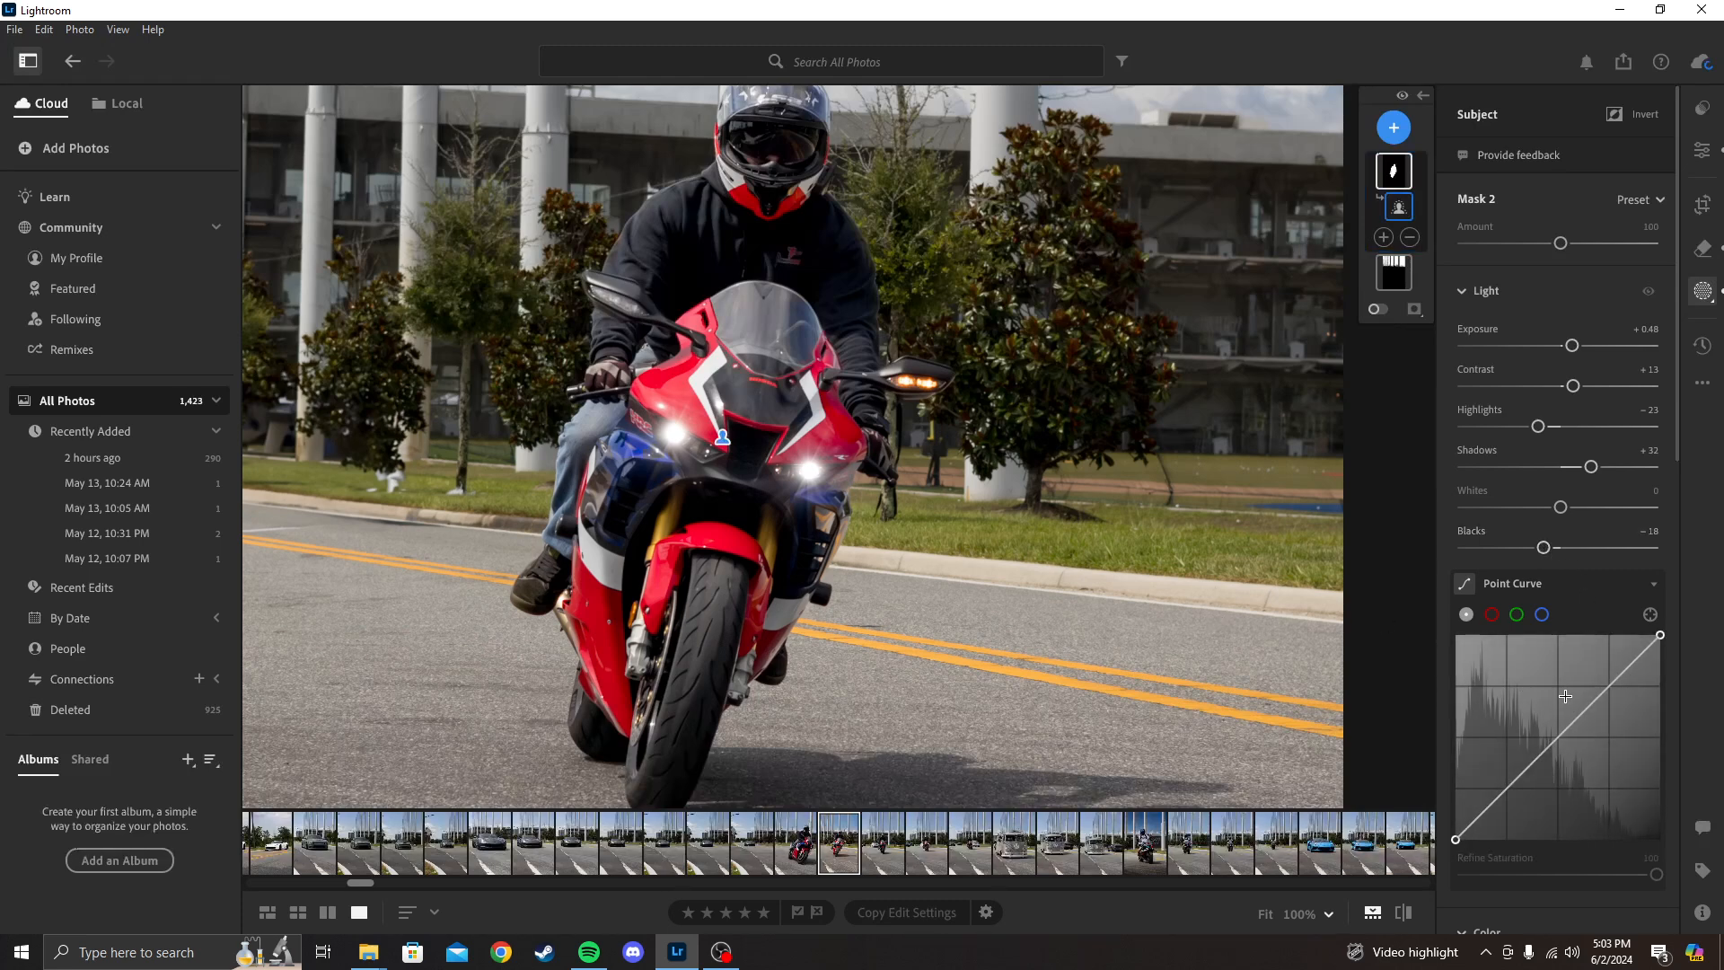
Compare the edited motorcycle photo with the original, then return to the edited version
scroll(1565, 696, "down", 3)
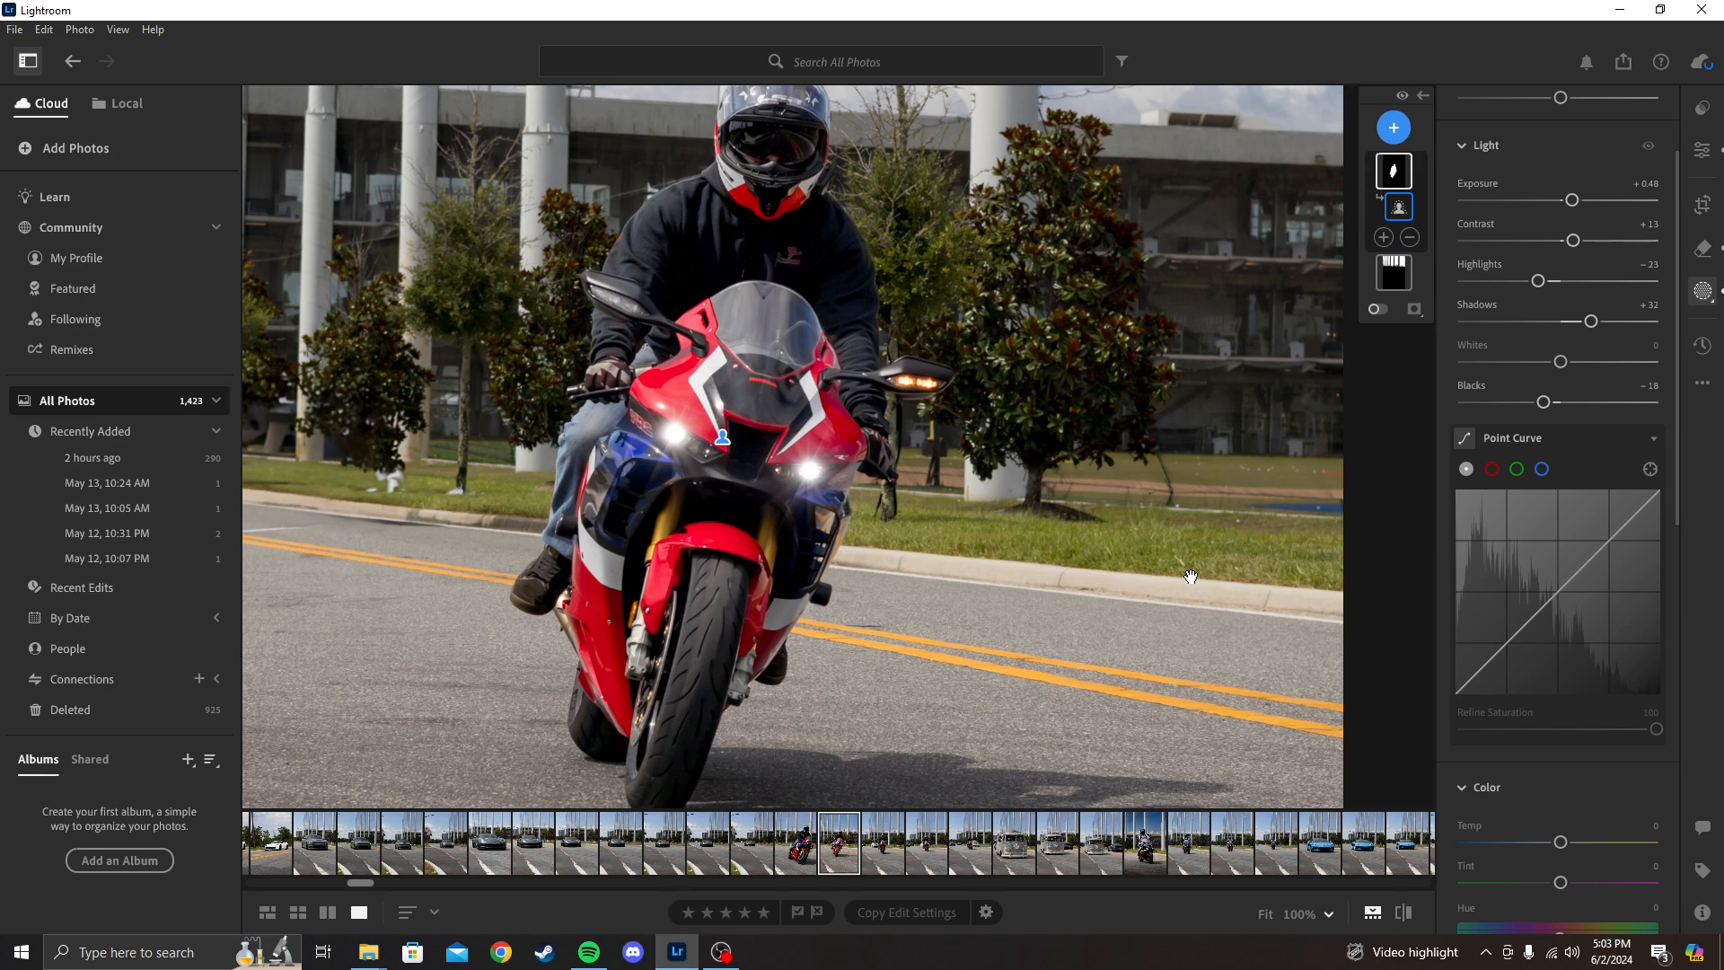
key("backslash")
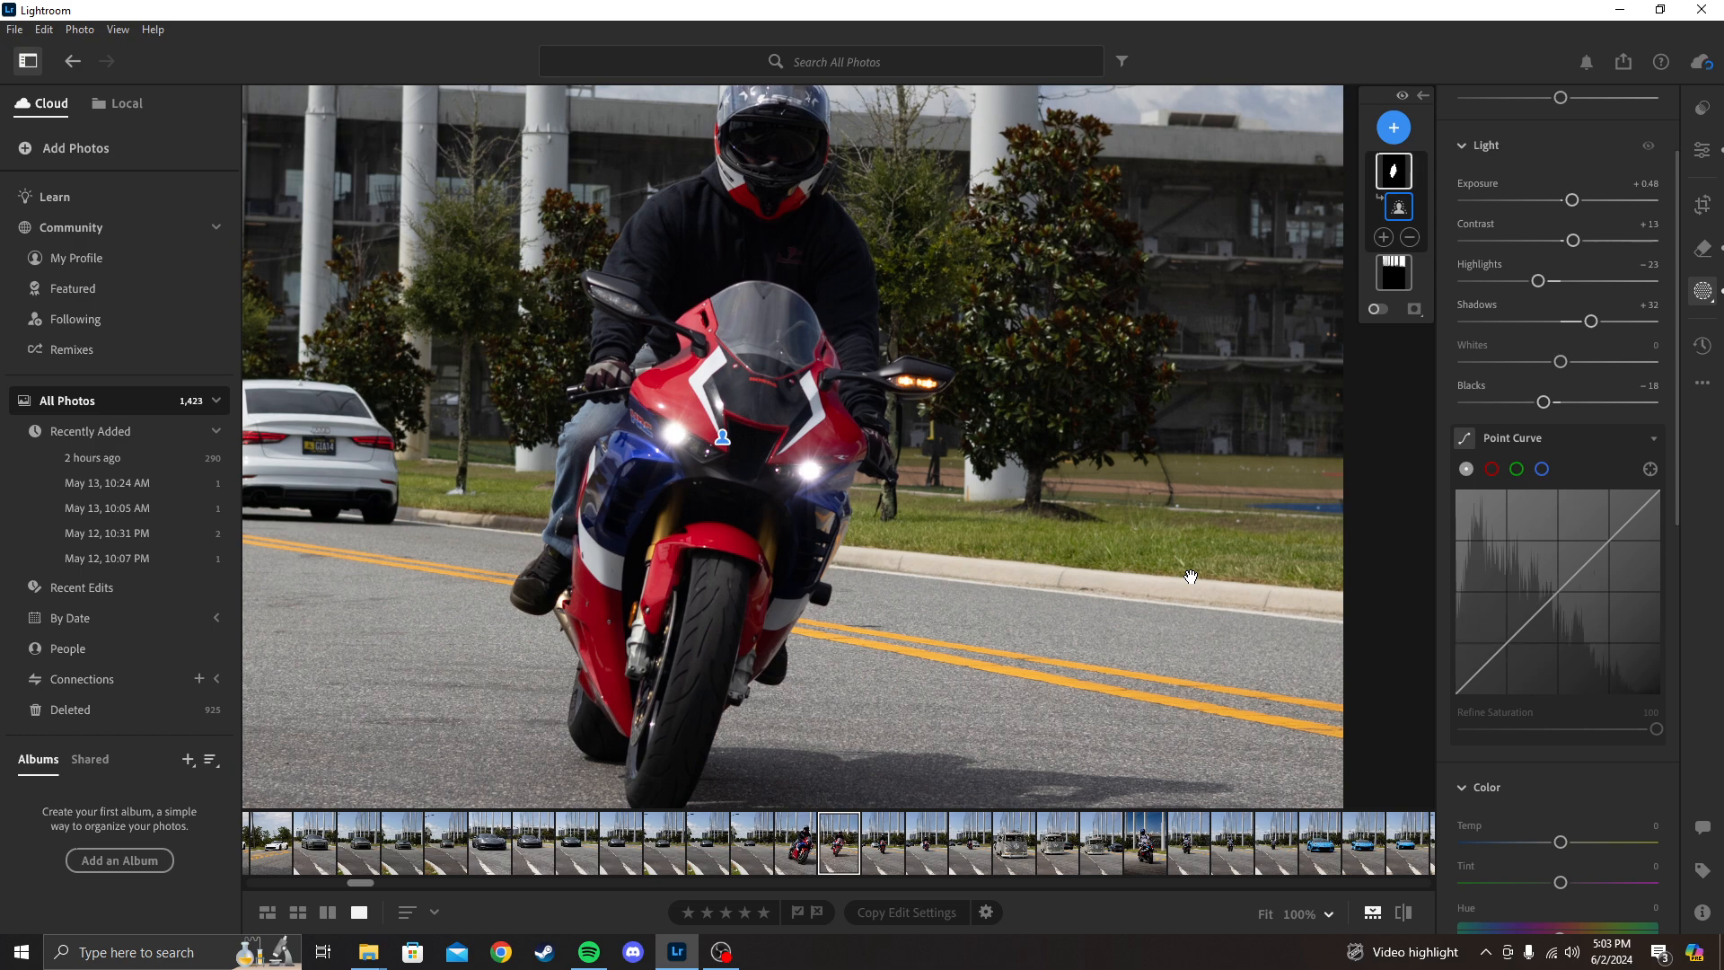
key("backslash")
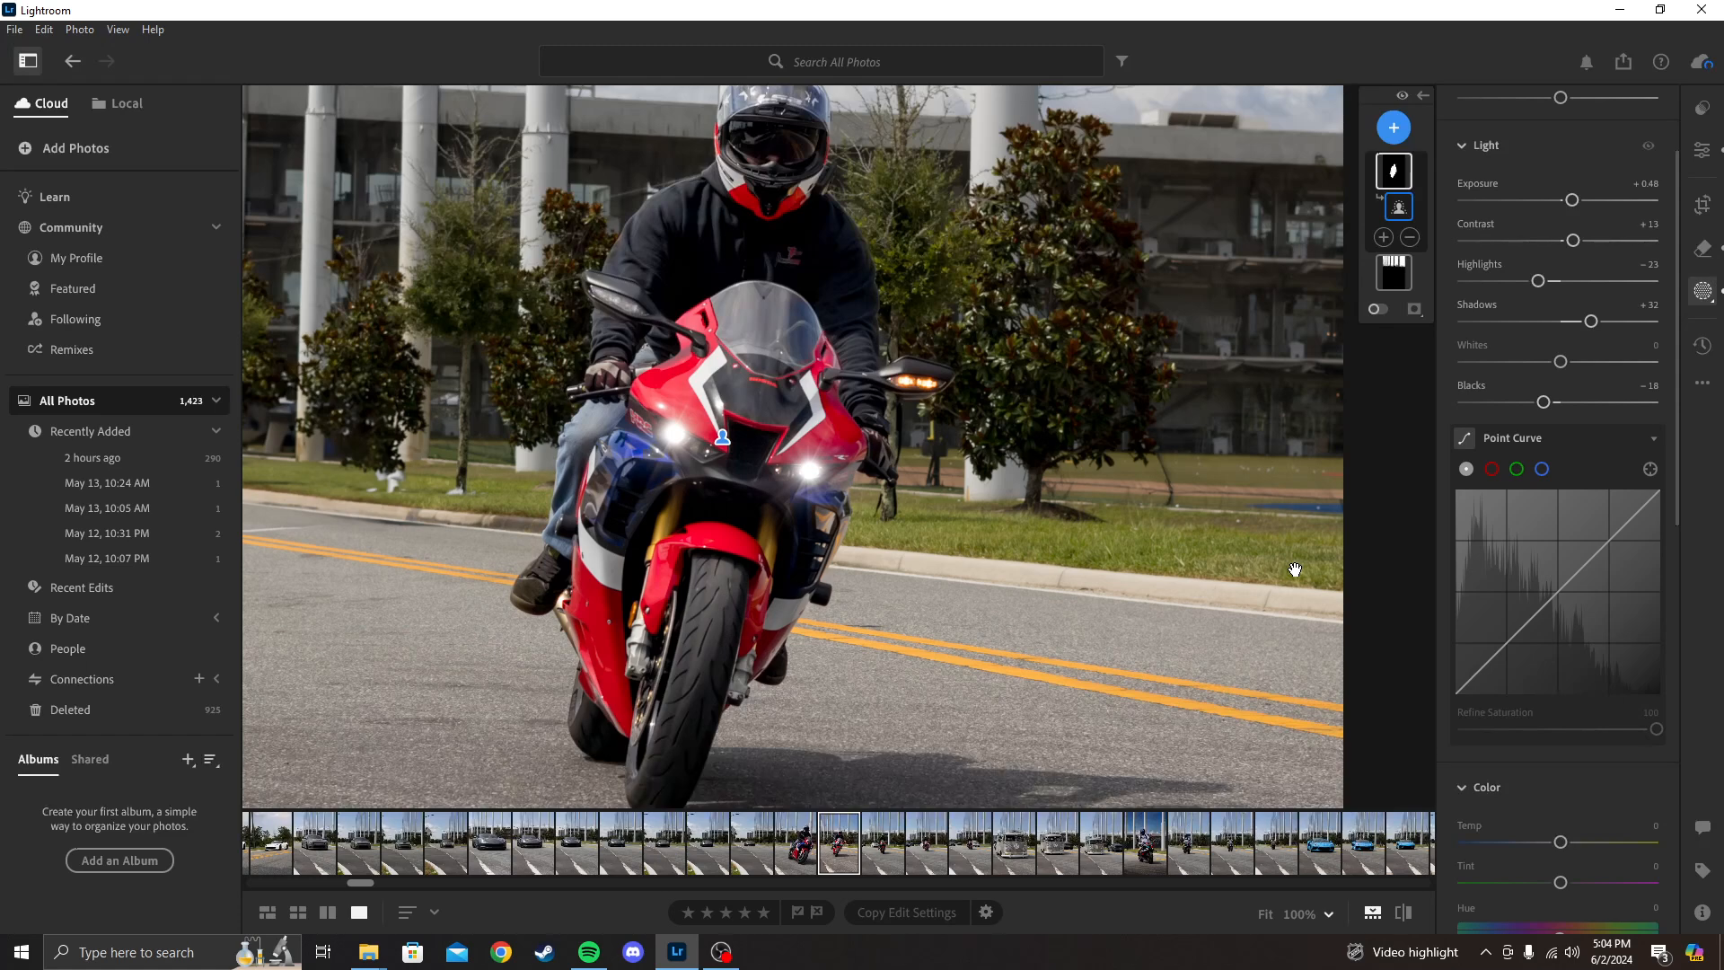
scroll(1519, 757, "down", 3)
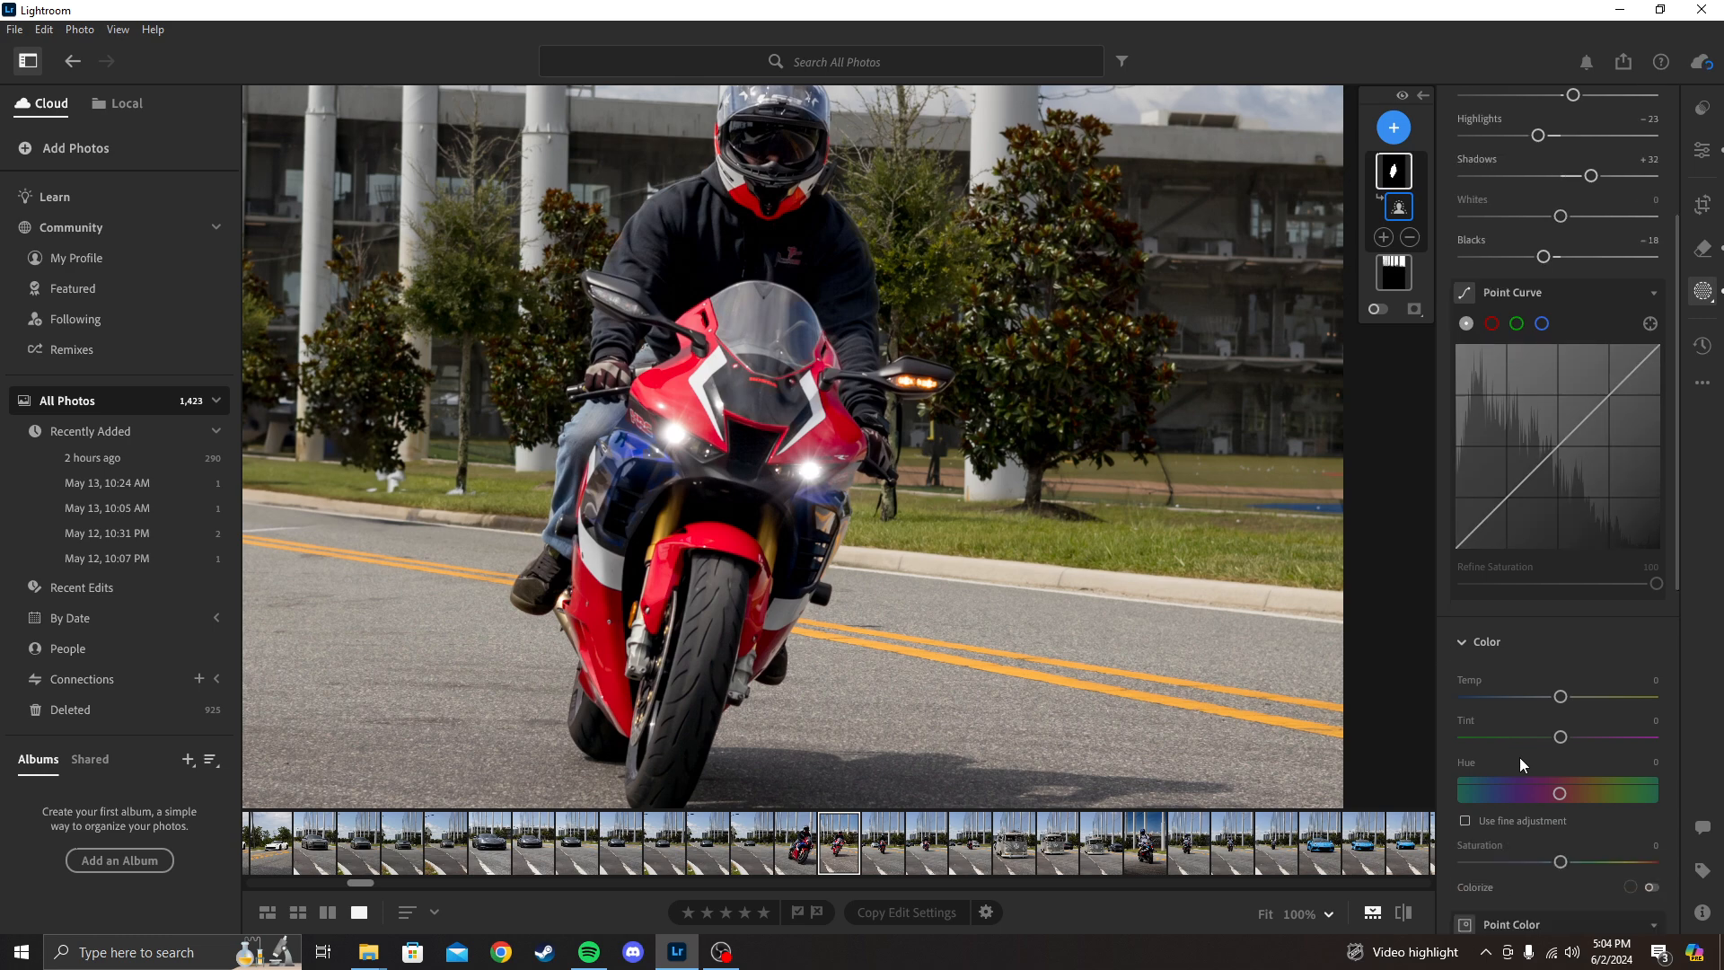
scroll(1519, 756, "up", 2)
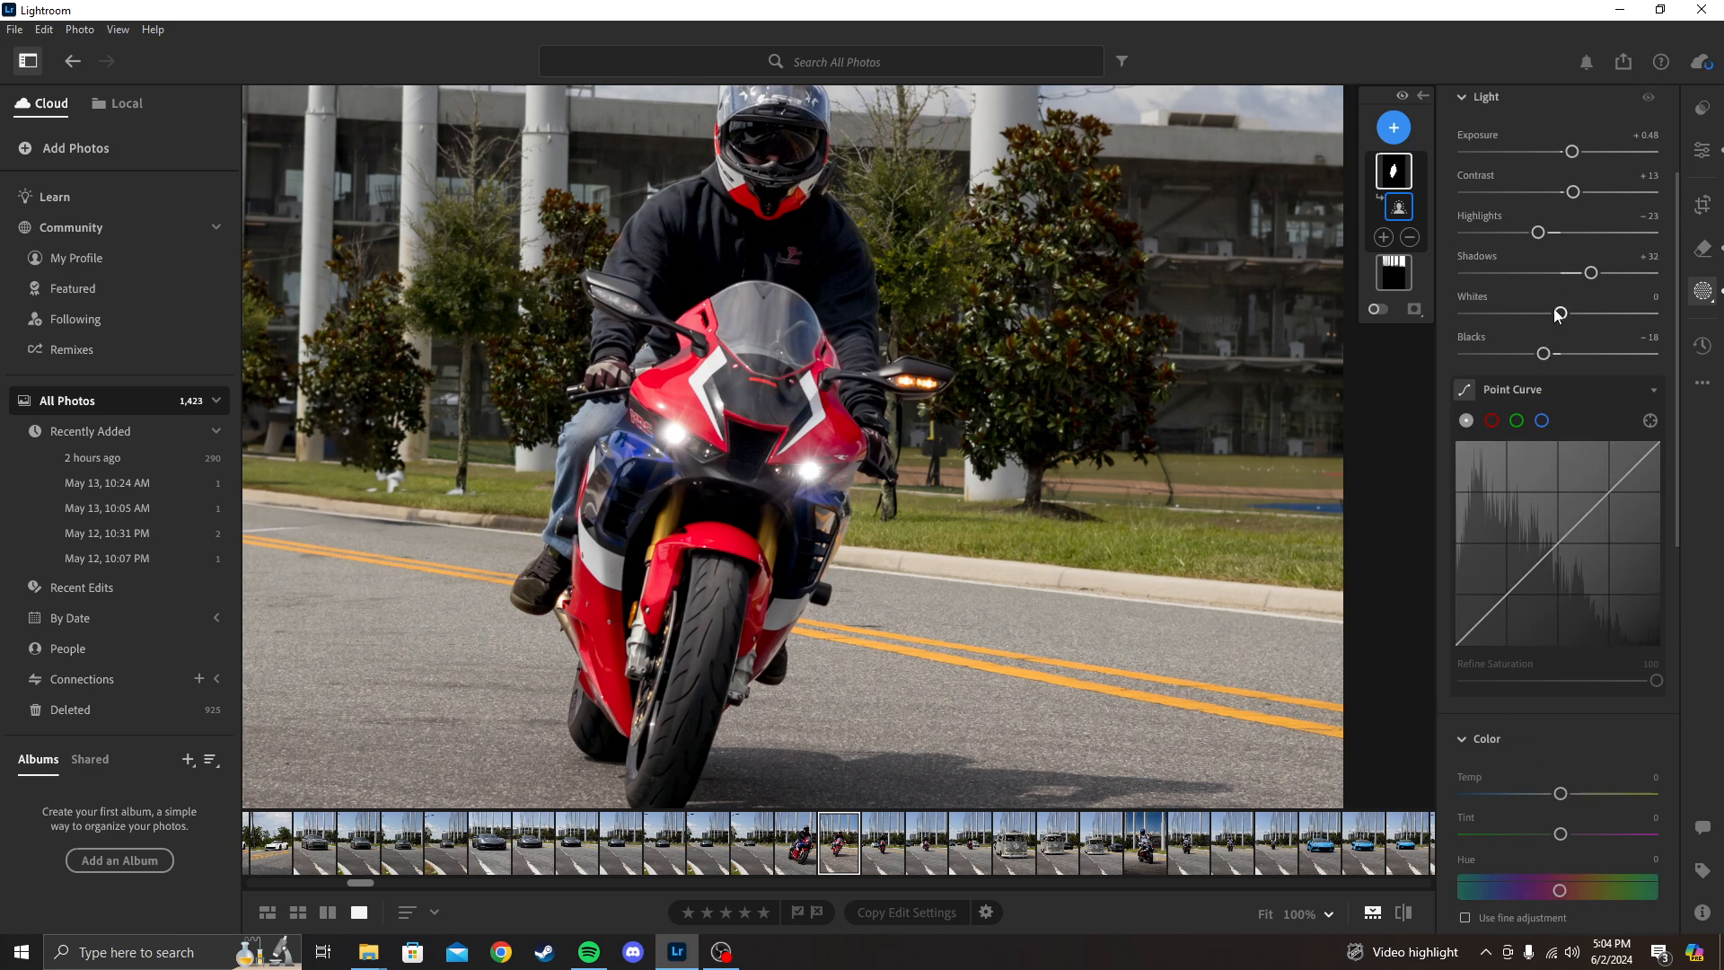
Set the subject mask's whites to -16, clarity to +21, dehaze to +14 and sharpness to +4
left_click_drag(1559, 318, 1540, 319)
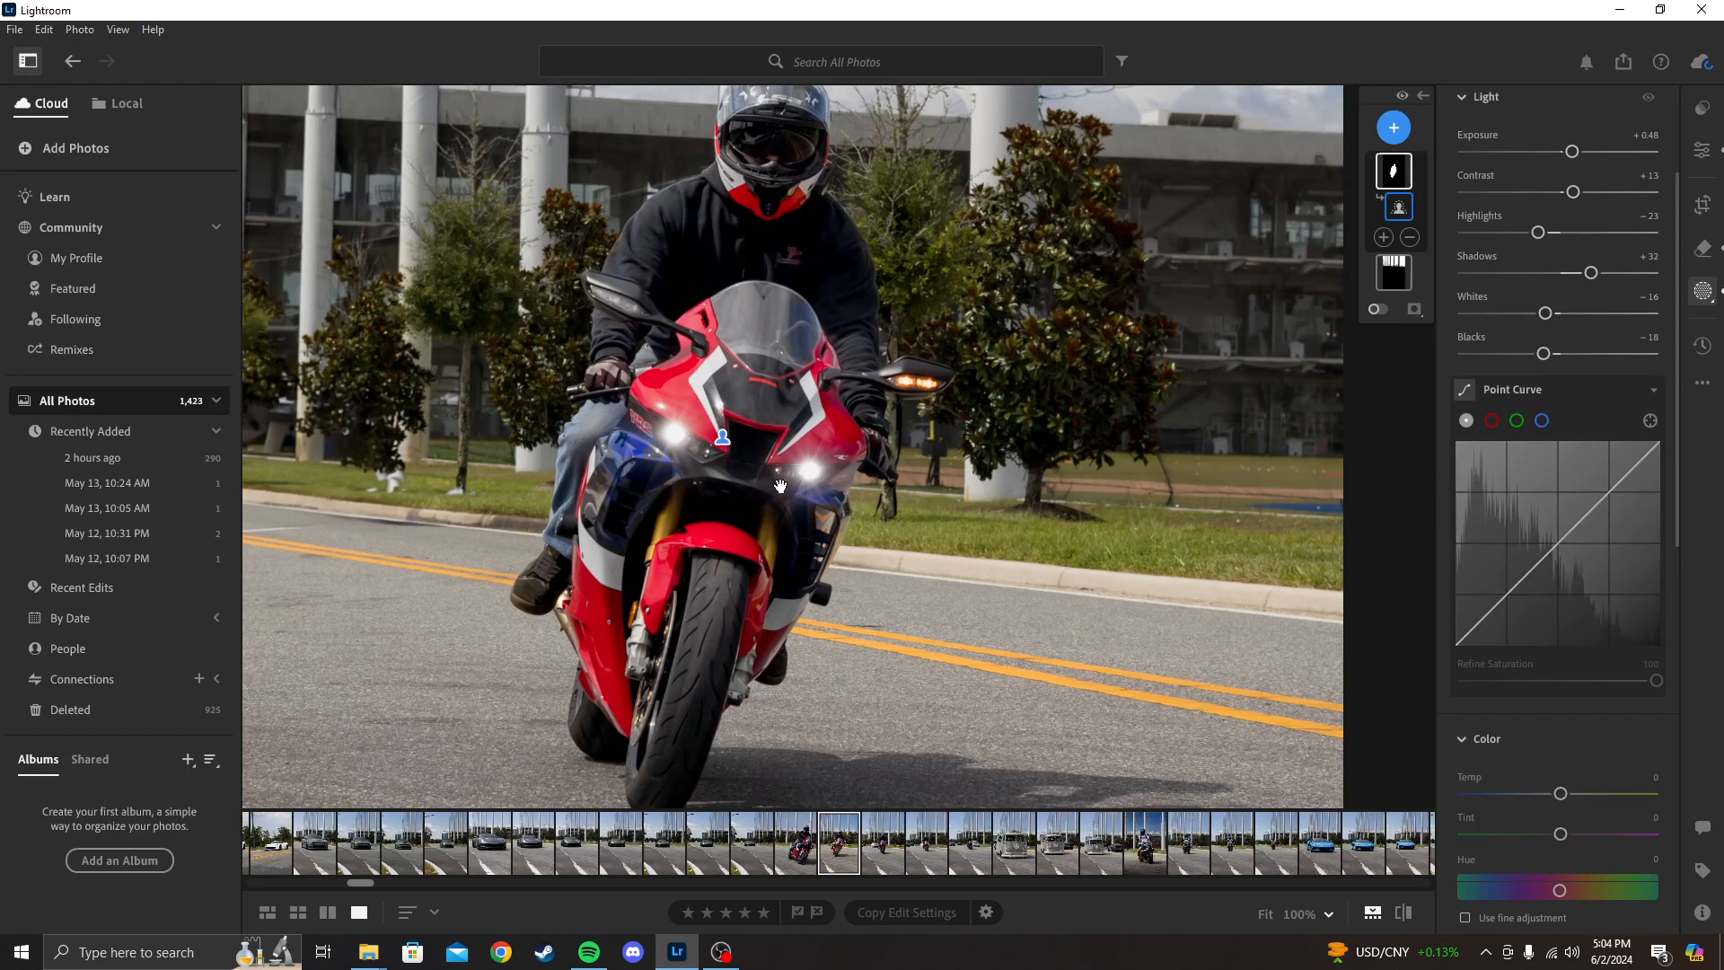
scroll(1551, 622, "down", 4)
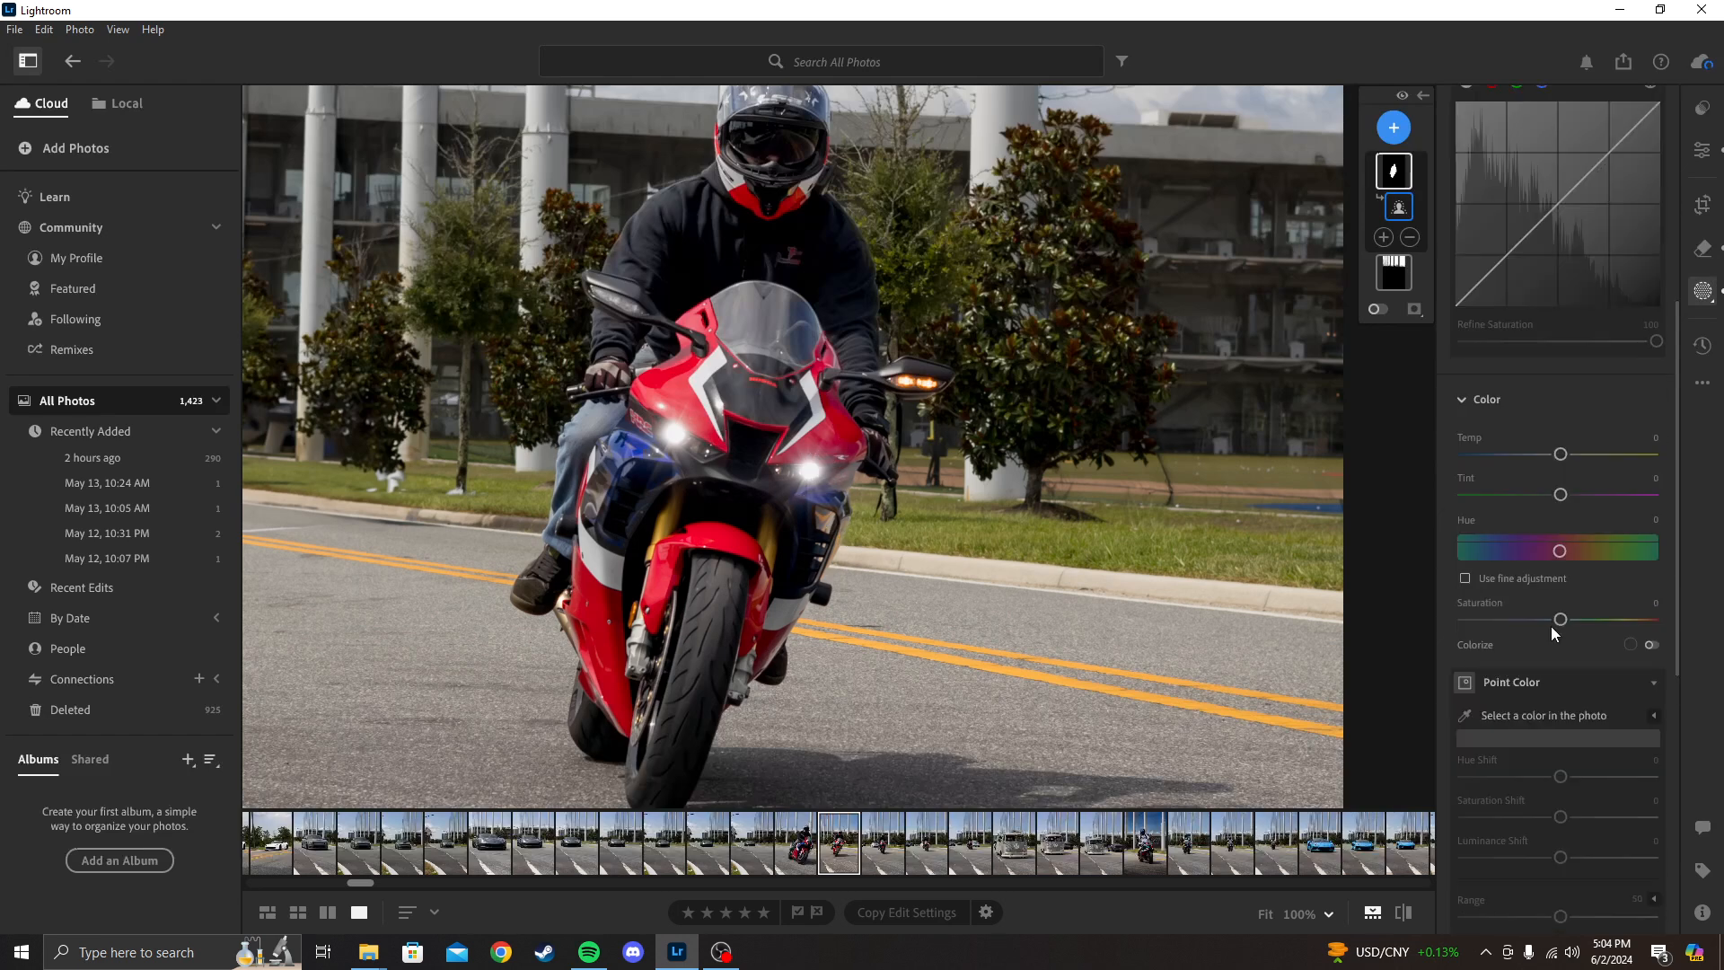
scroll(1549, 627, "down", 4)
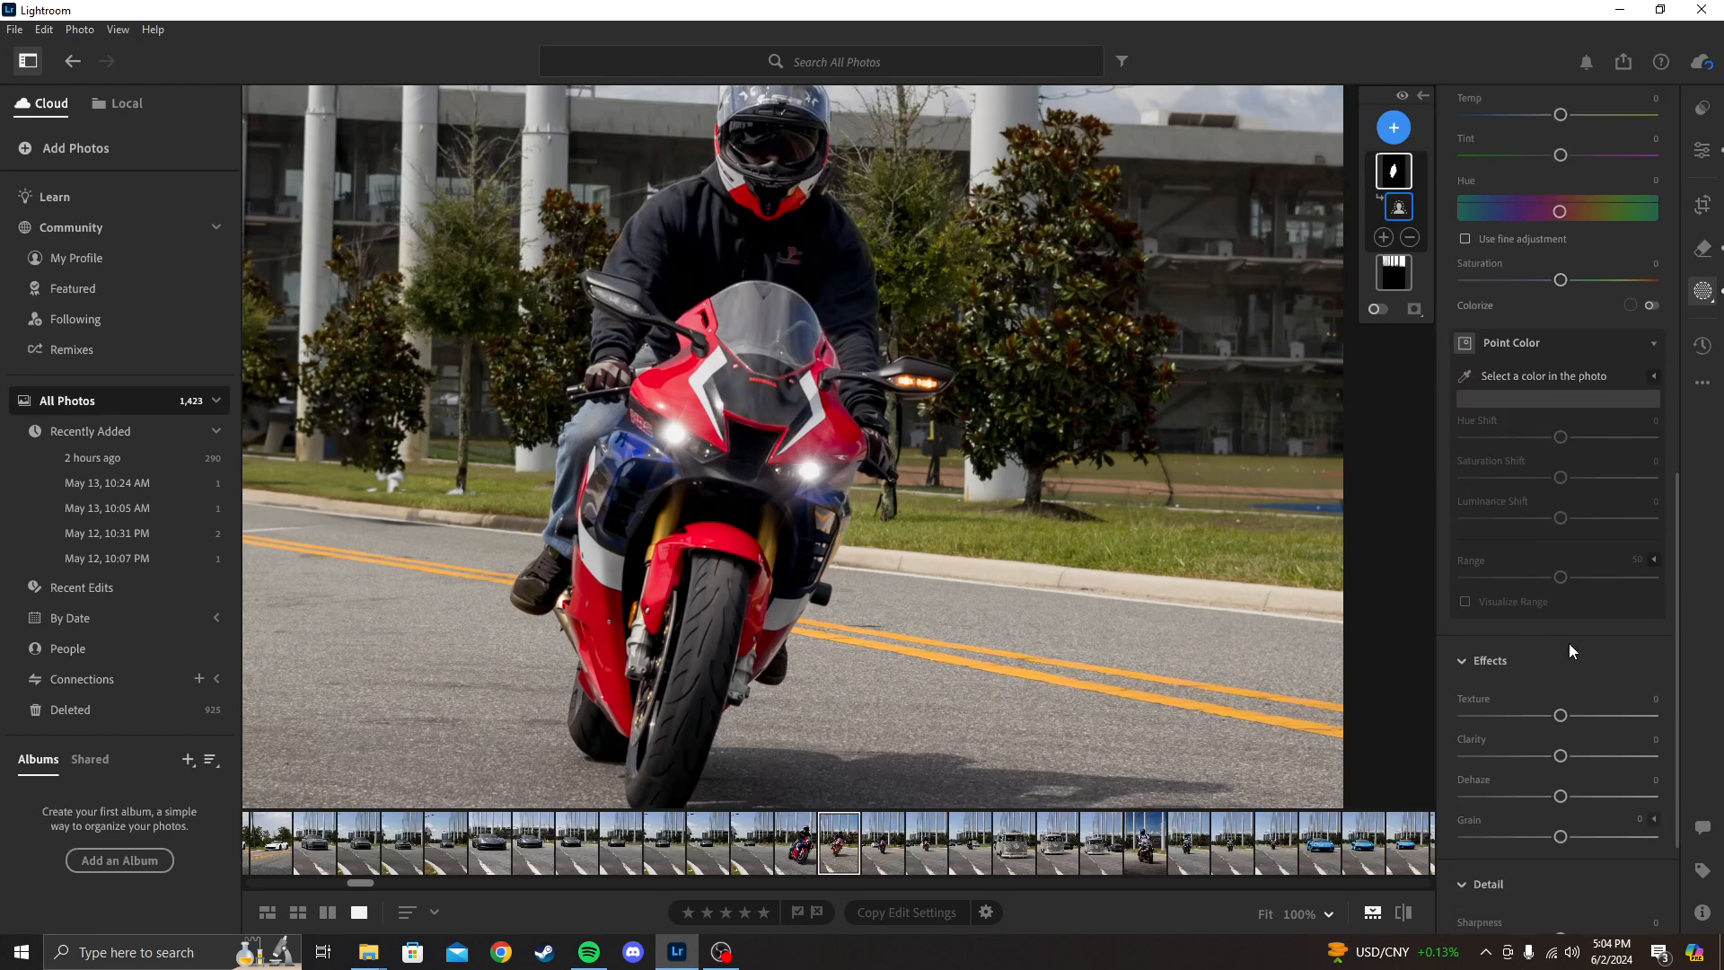
scroll(1560, 650, "down", 1)
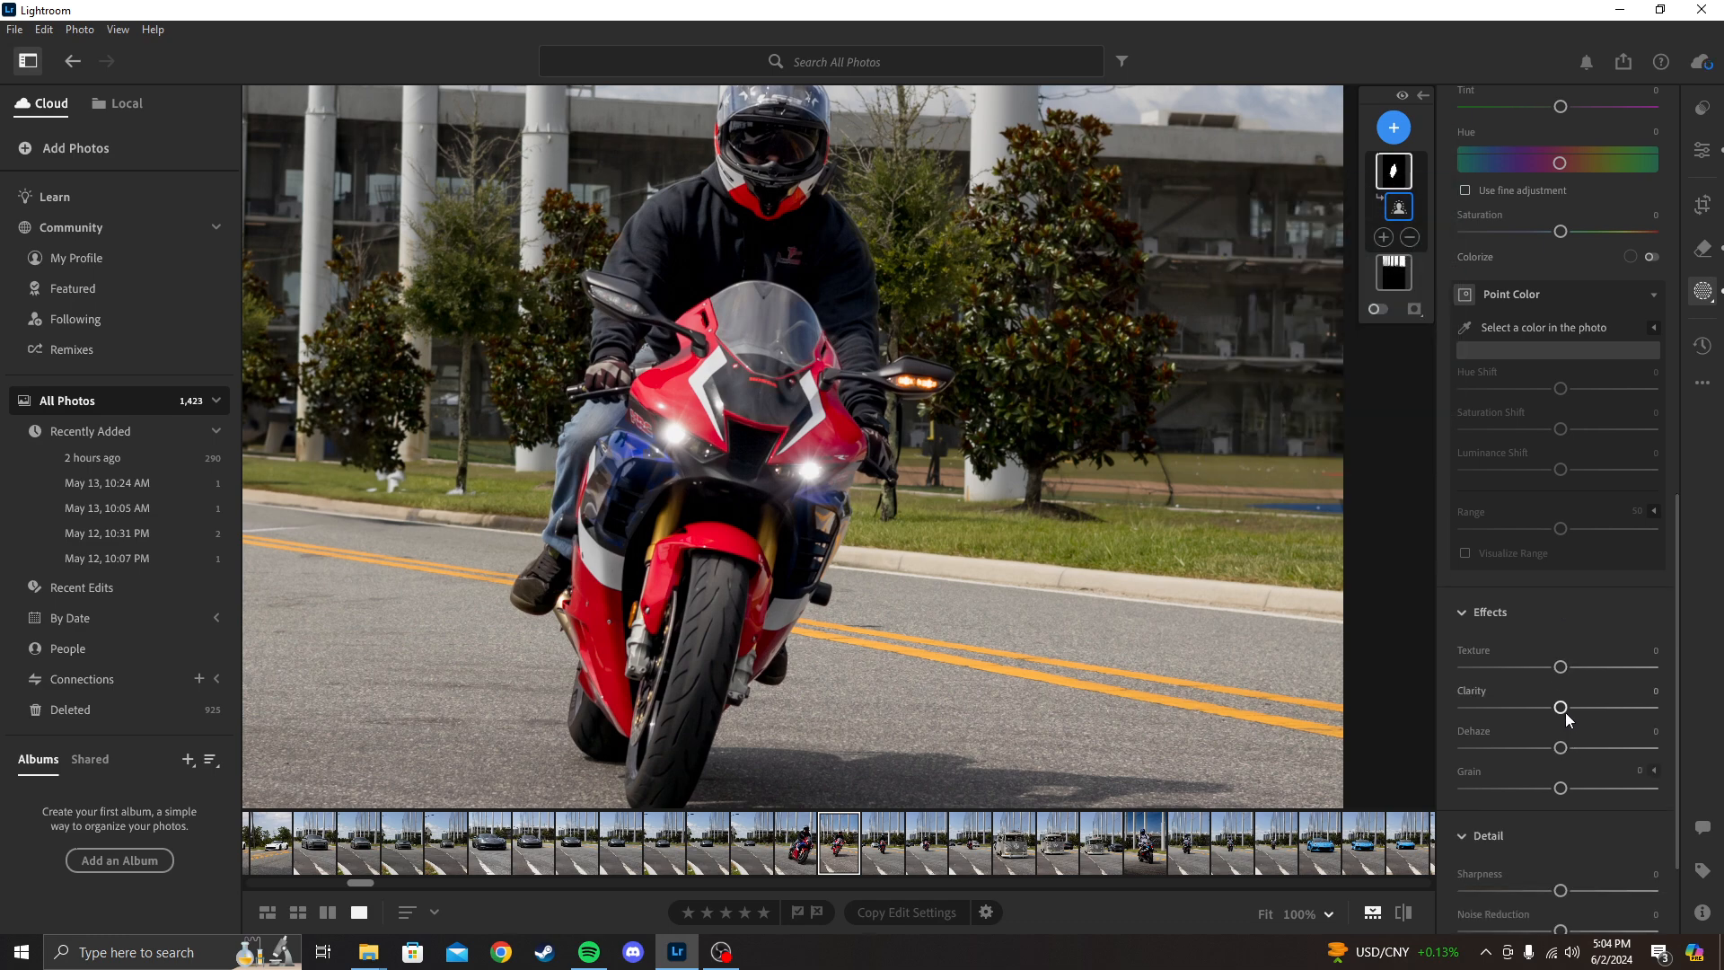
left_click_drag(1560, 707, 1576, 750)
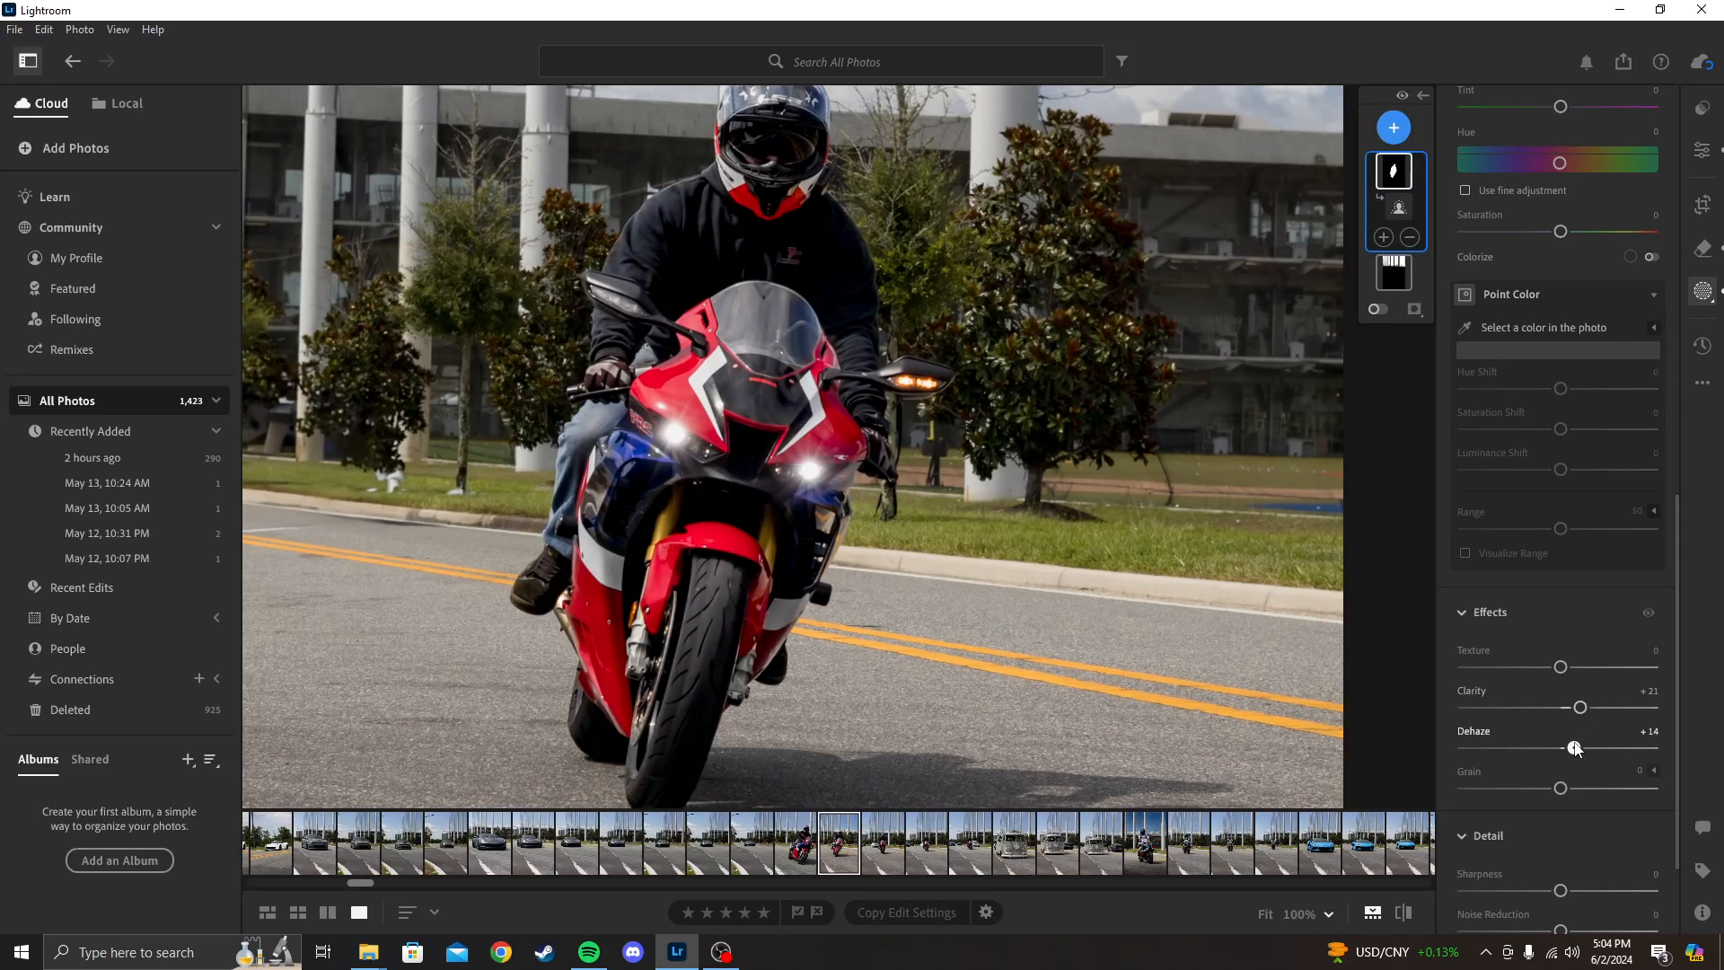
scroll(1578, 794, "down", 3)
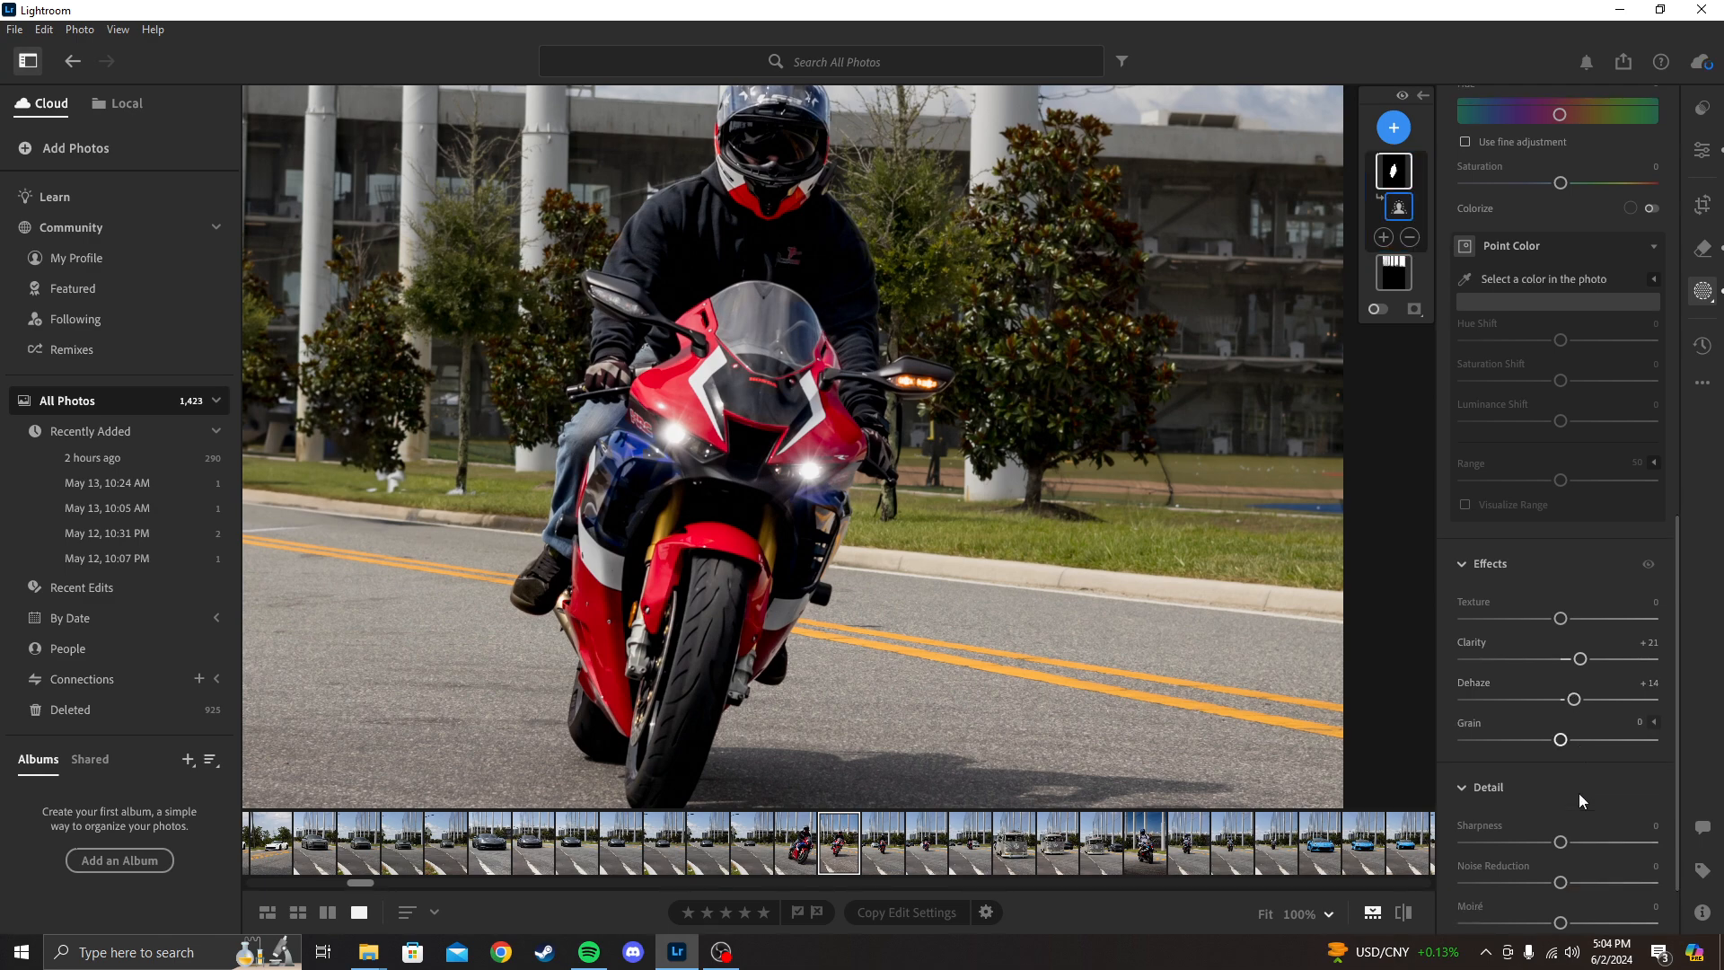
left_click_drag(1563, 752, 1567, 753)
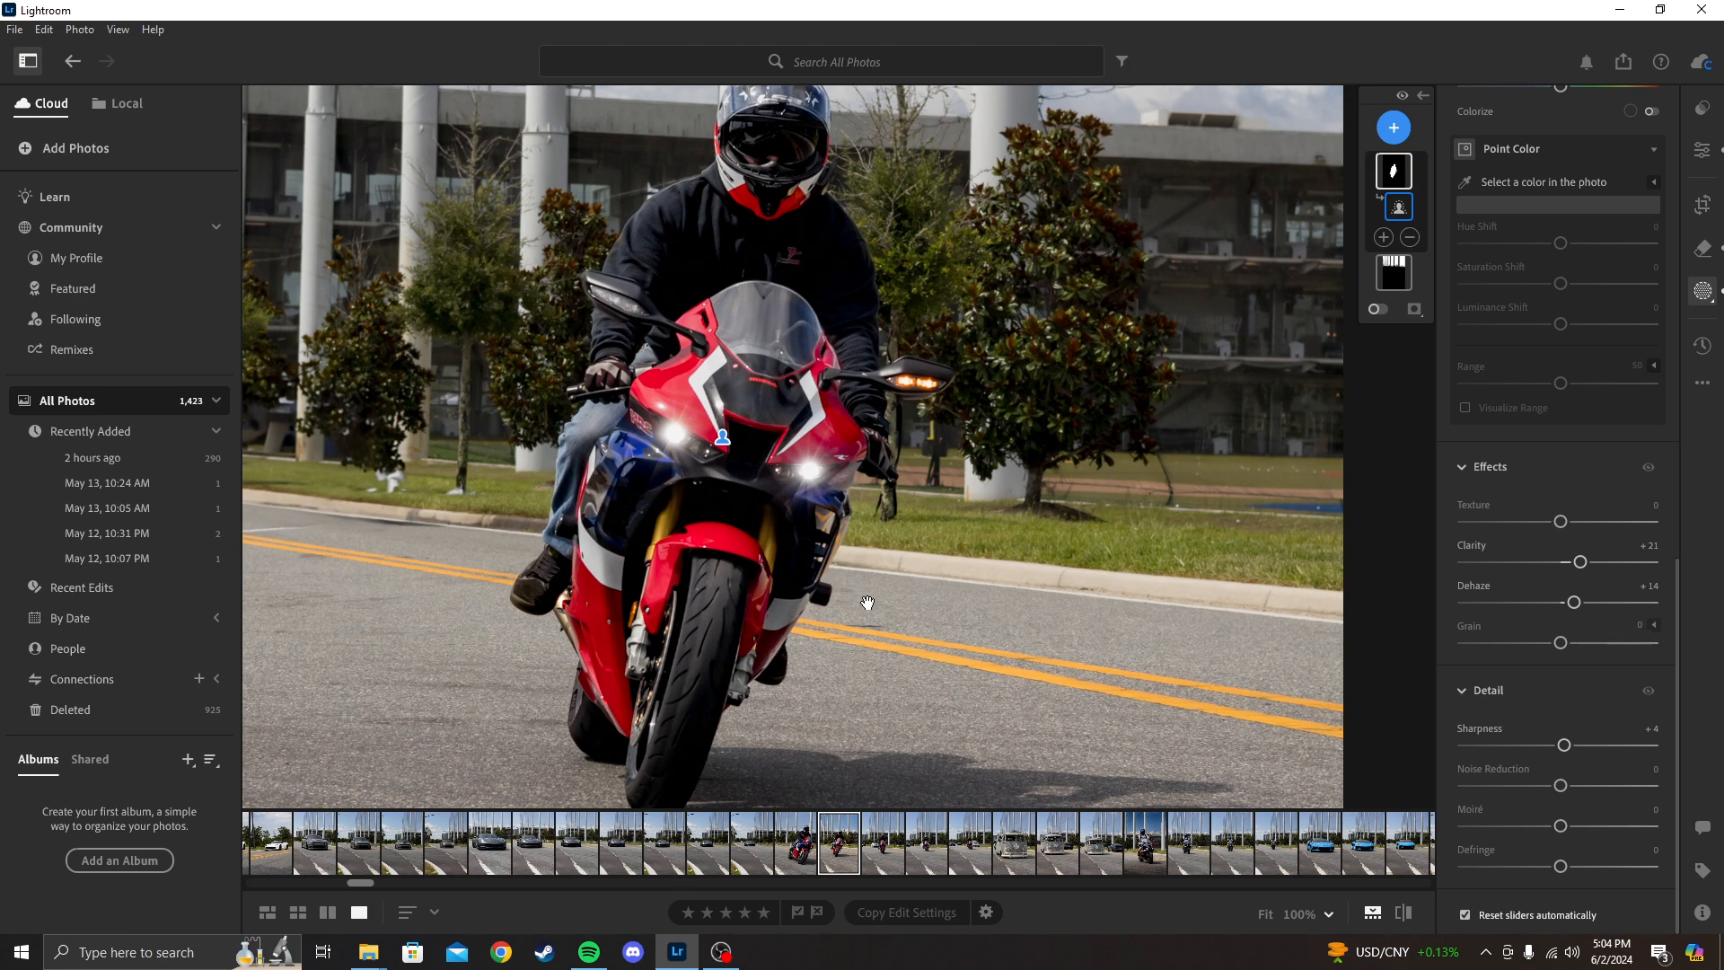
Compare the whole edited photo with the original at fit size, ending on the edited version
left_click(1265, 914)
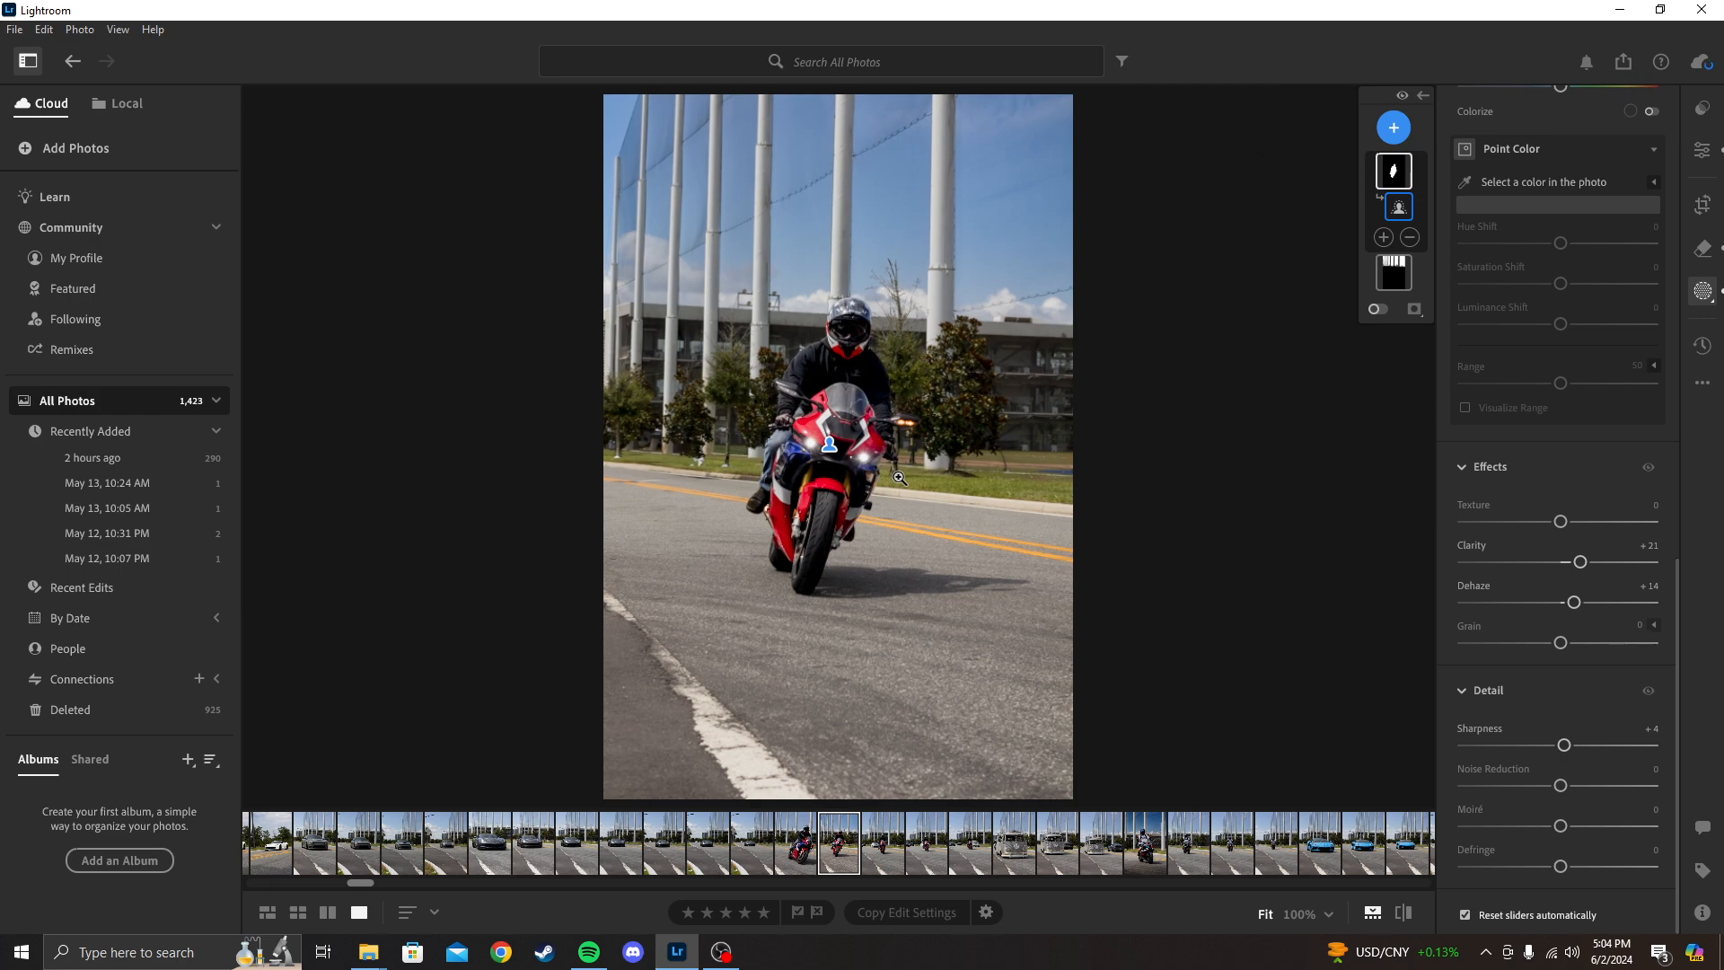
key("backslash")
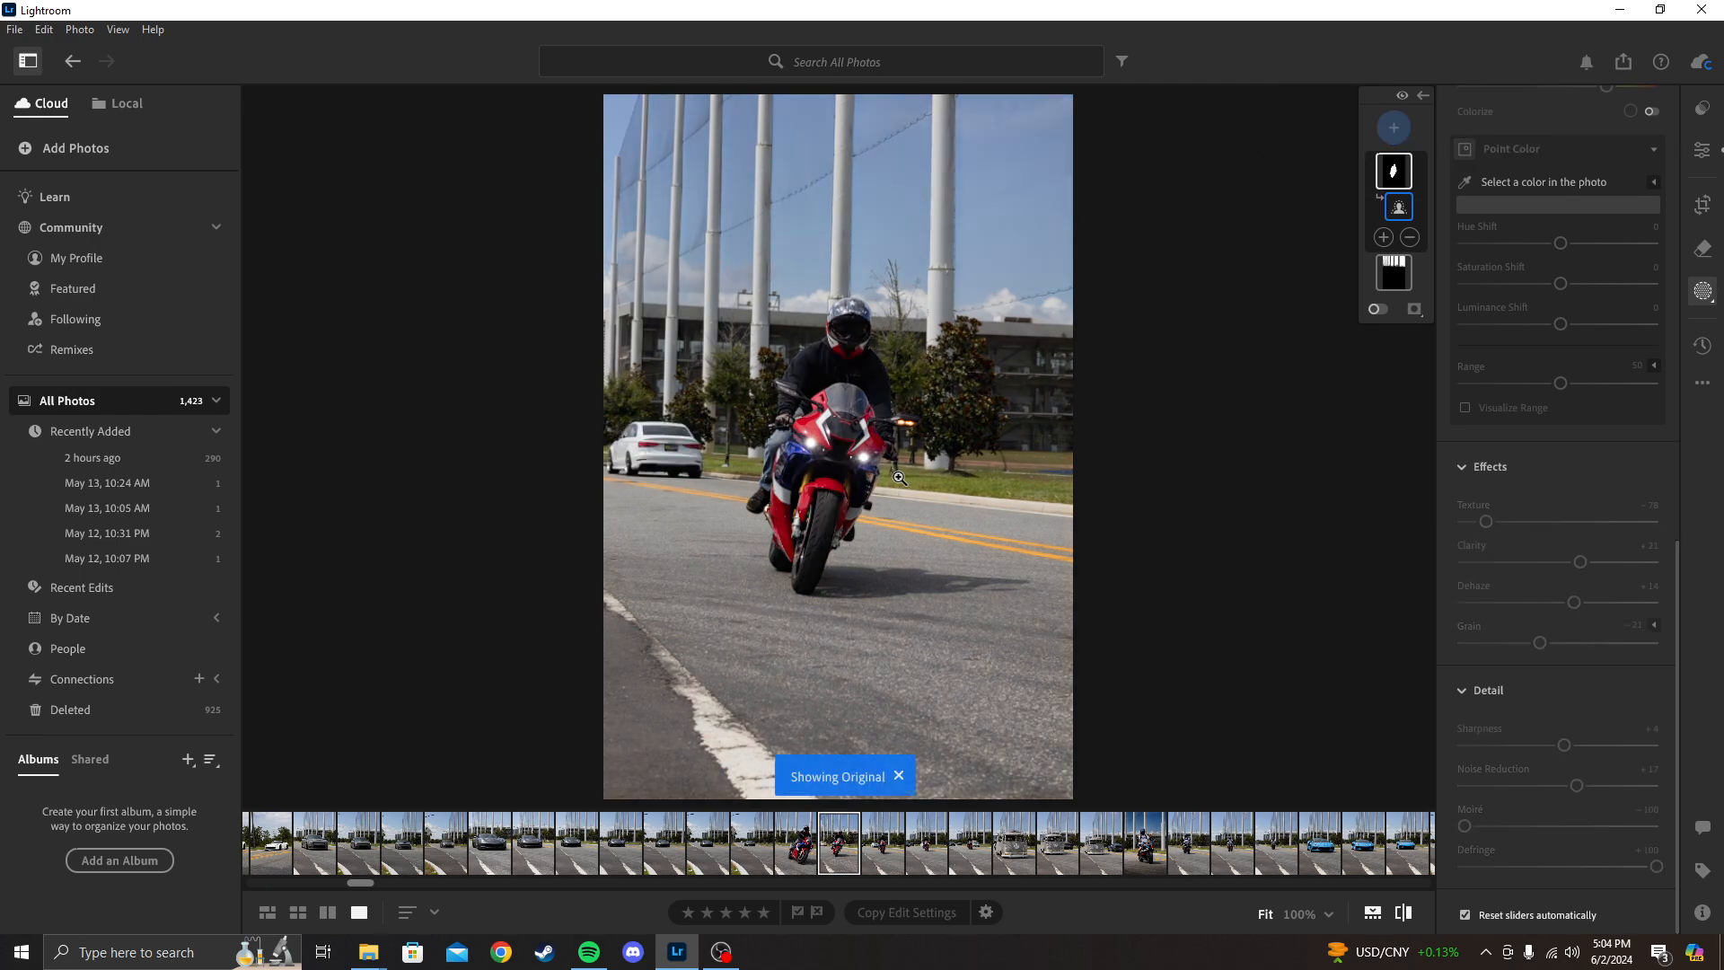
key("backslash")
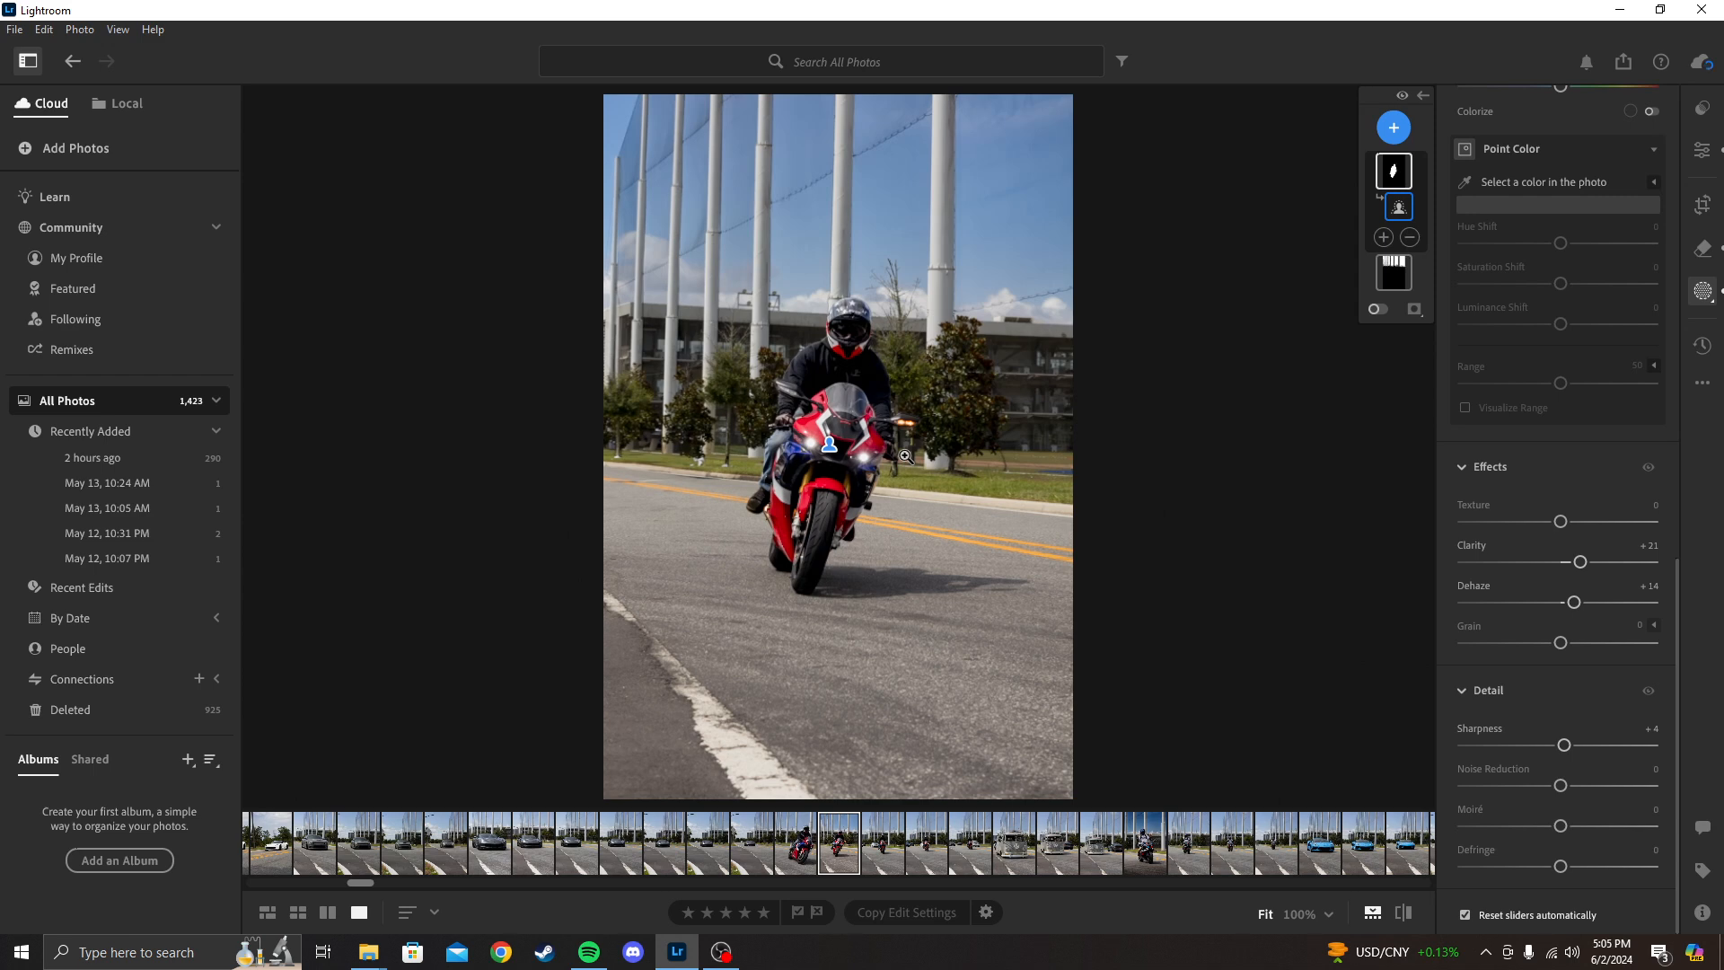
Add a linear gradient mask that fades straight down from the photo's top edge to the rider's helmet
left_click(1394, 128)
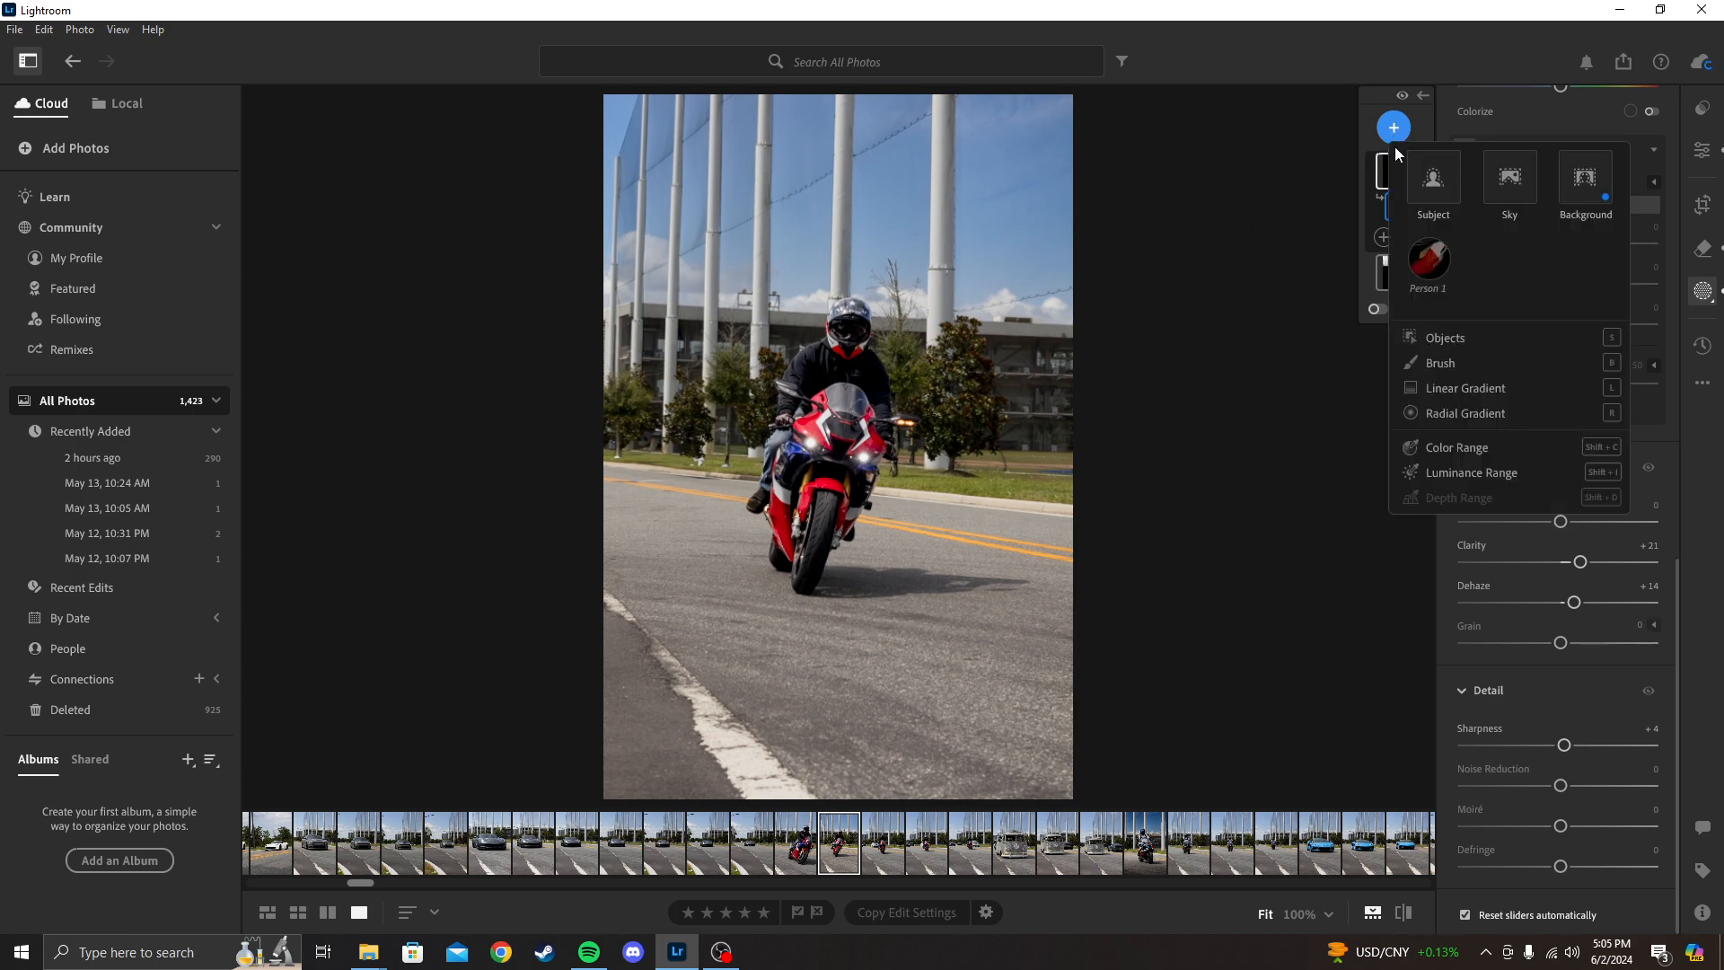
left_click(1471, 380)
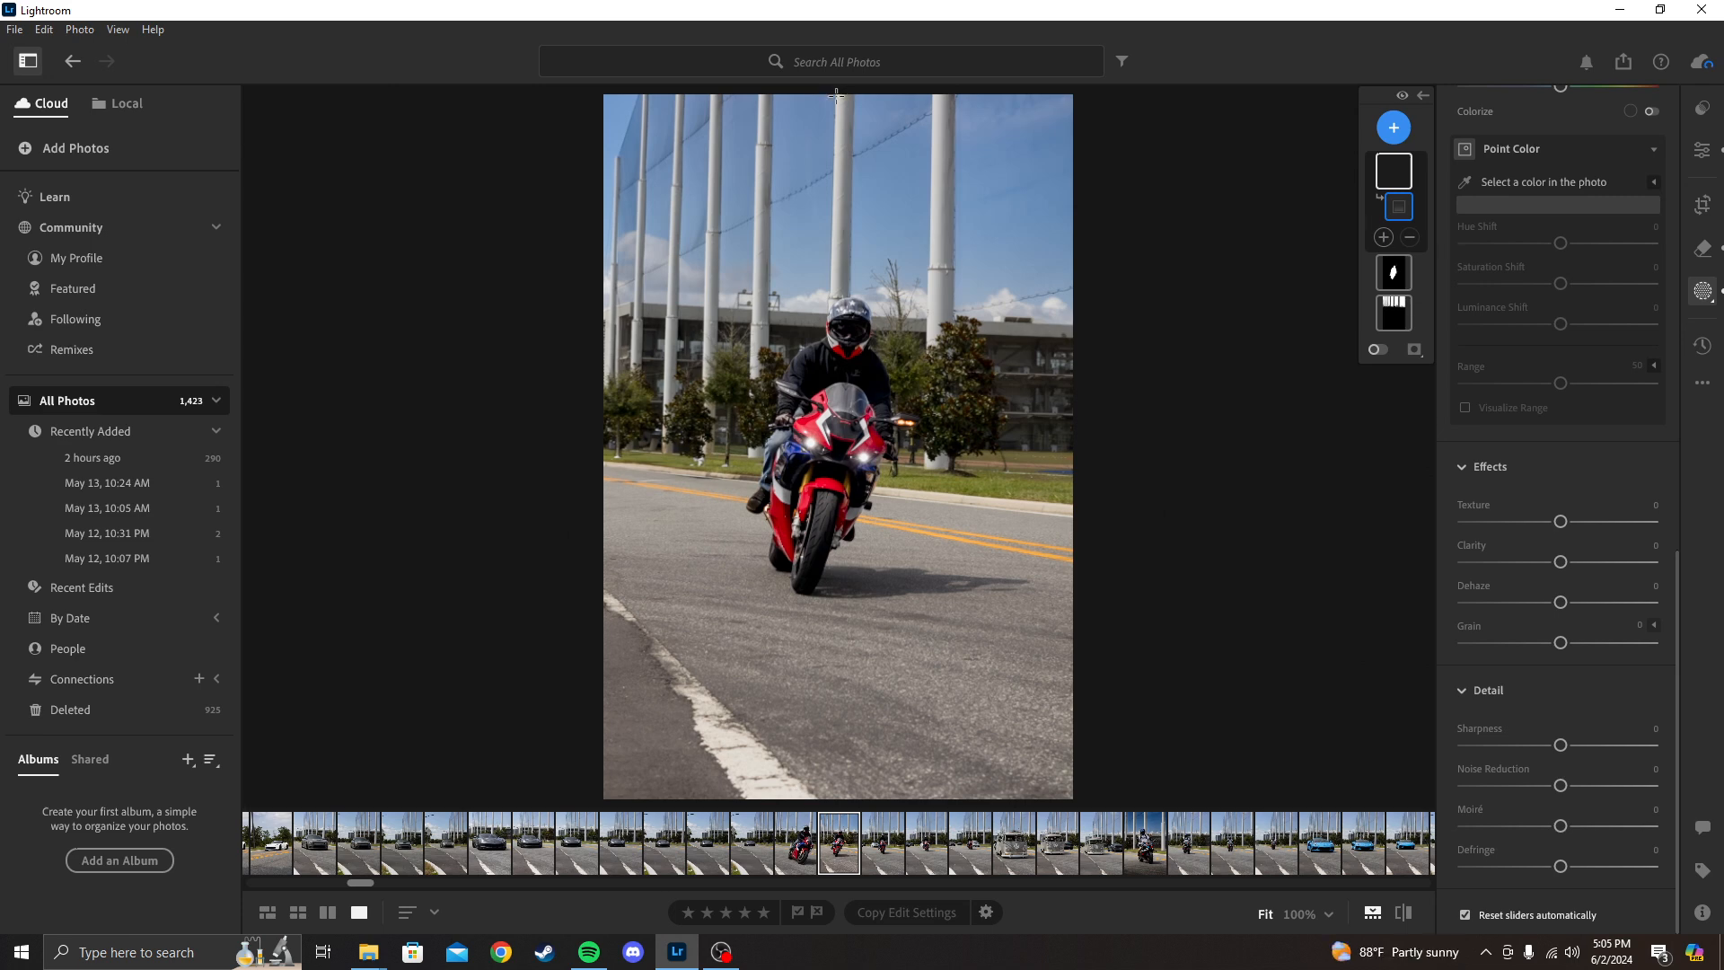
left_click_drag(835, 93, 834, 354)
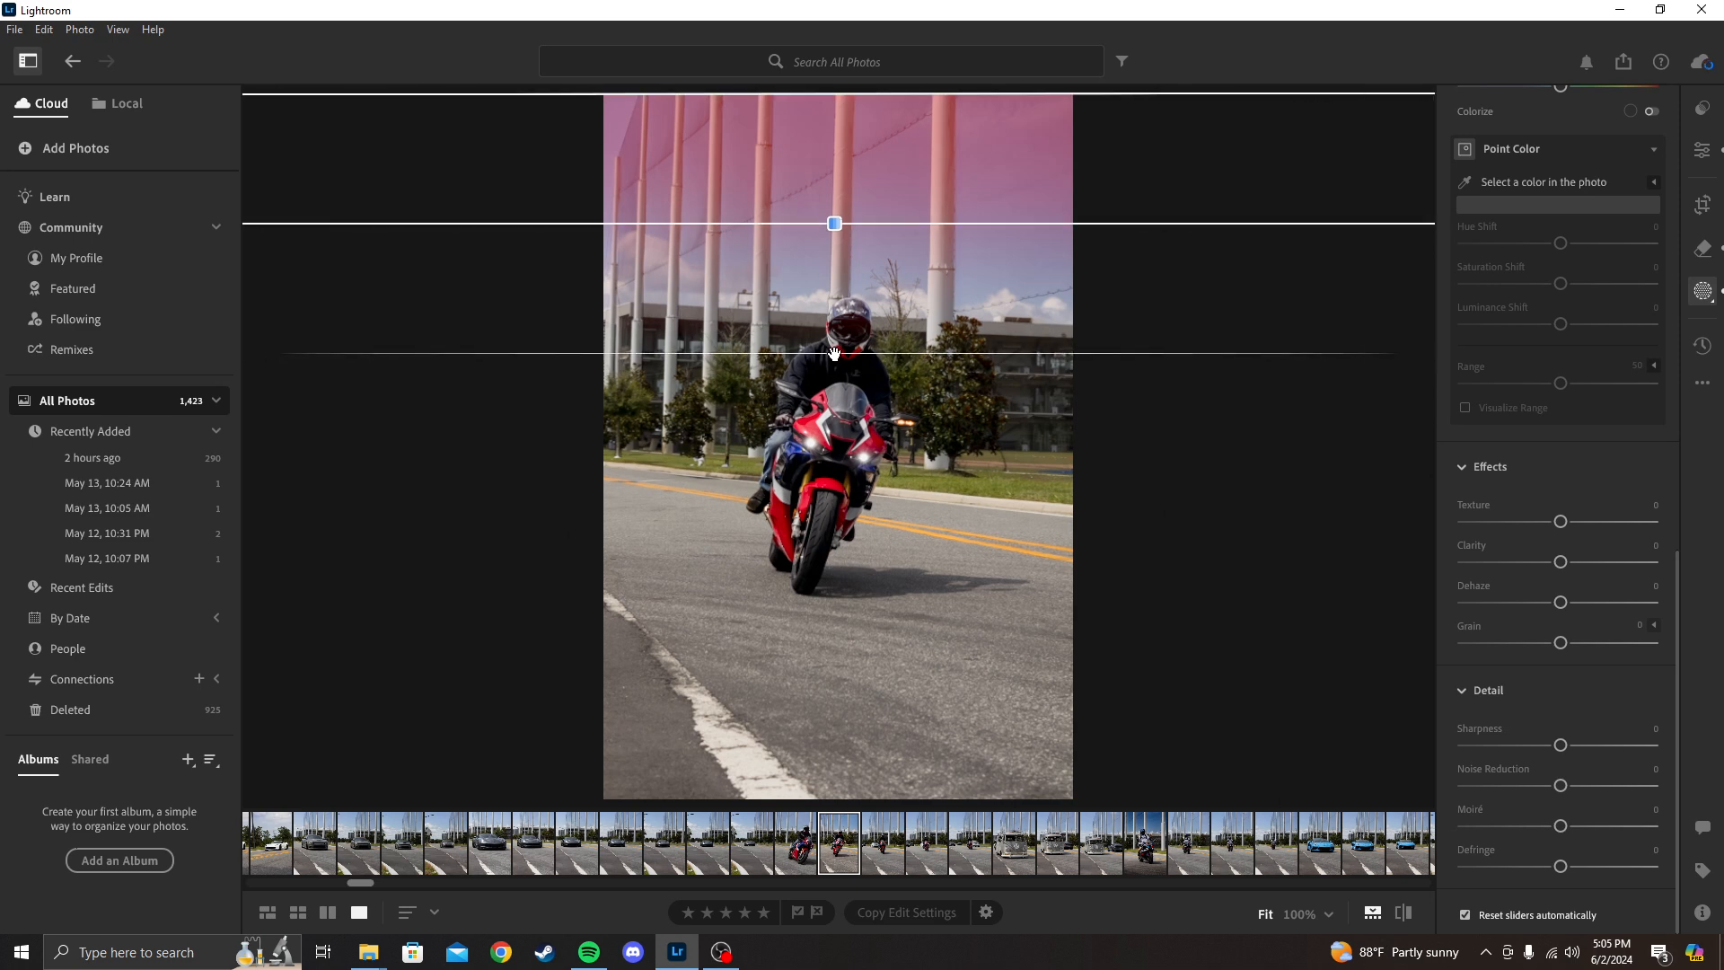
Set the sky gradient's exposure to -0.52, highlights to -8, shadows to -14, whites to -7 and blacks to +11
scroll(1518, 501, "up", 1)
scroll(1518, 499, "up", 8)
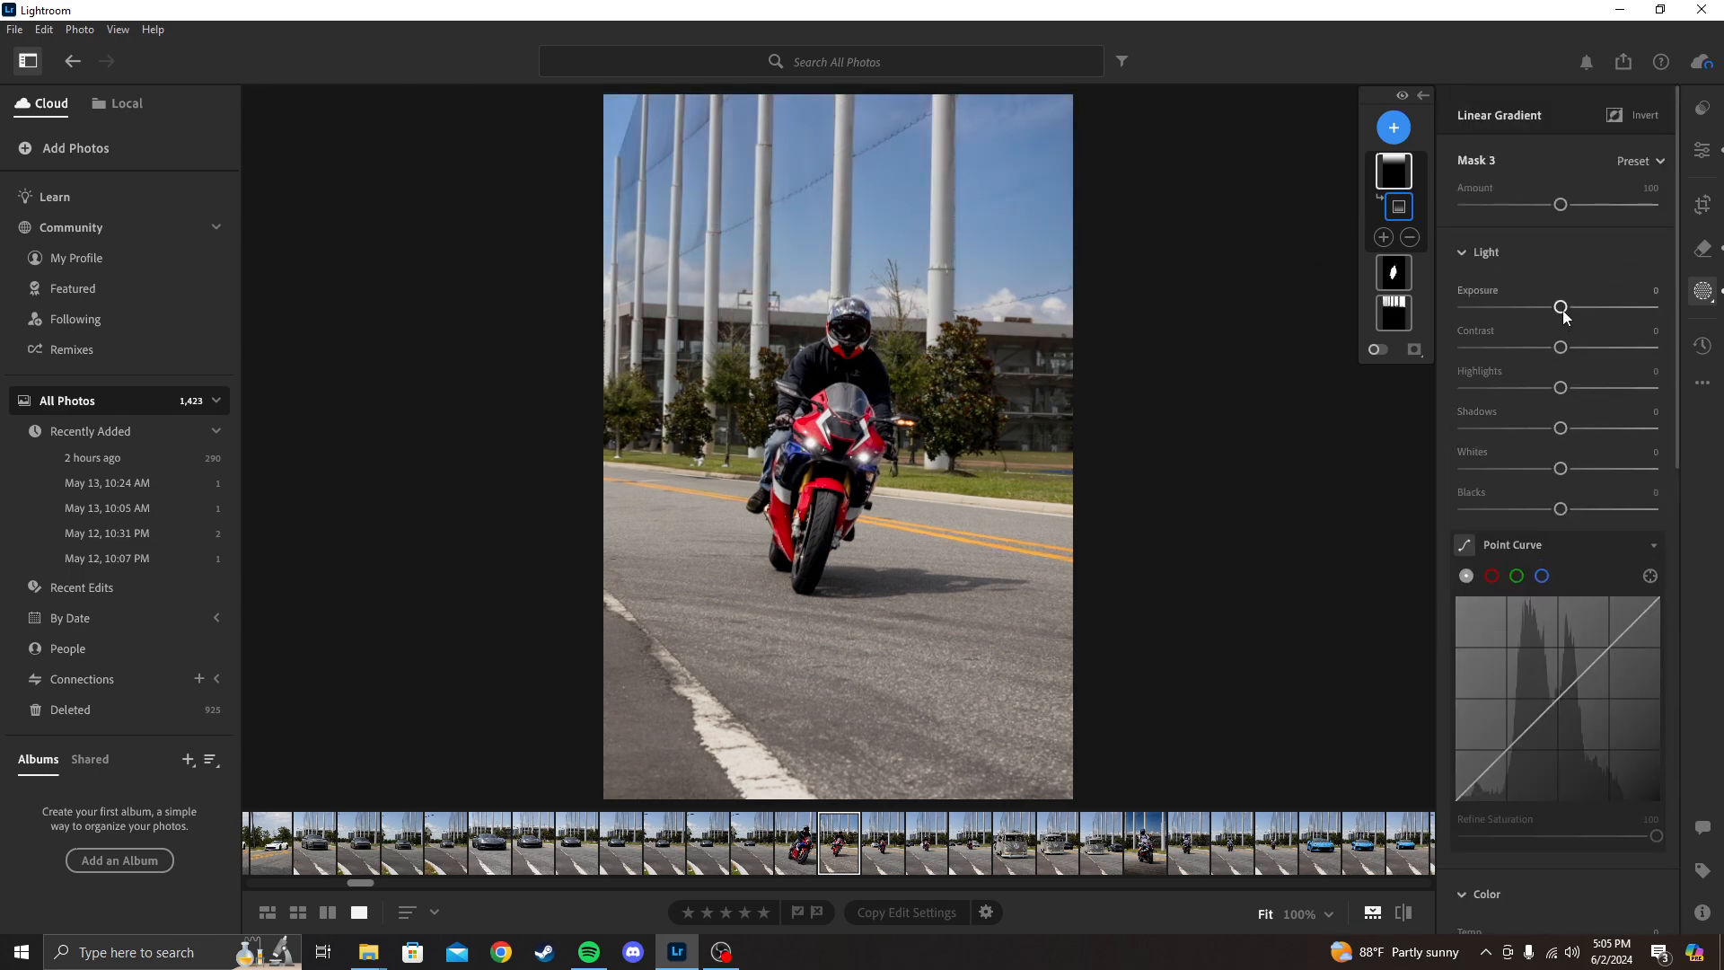
left_click_drag(1562, 310, 1550, 323)
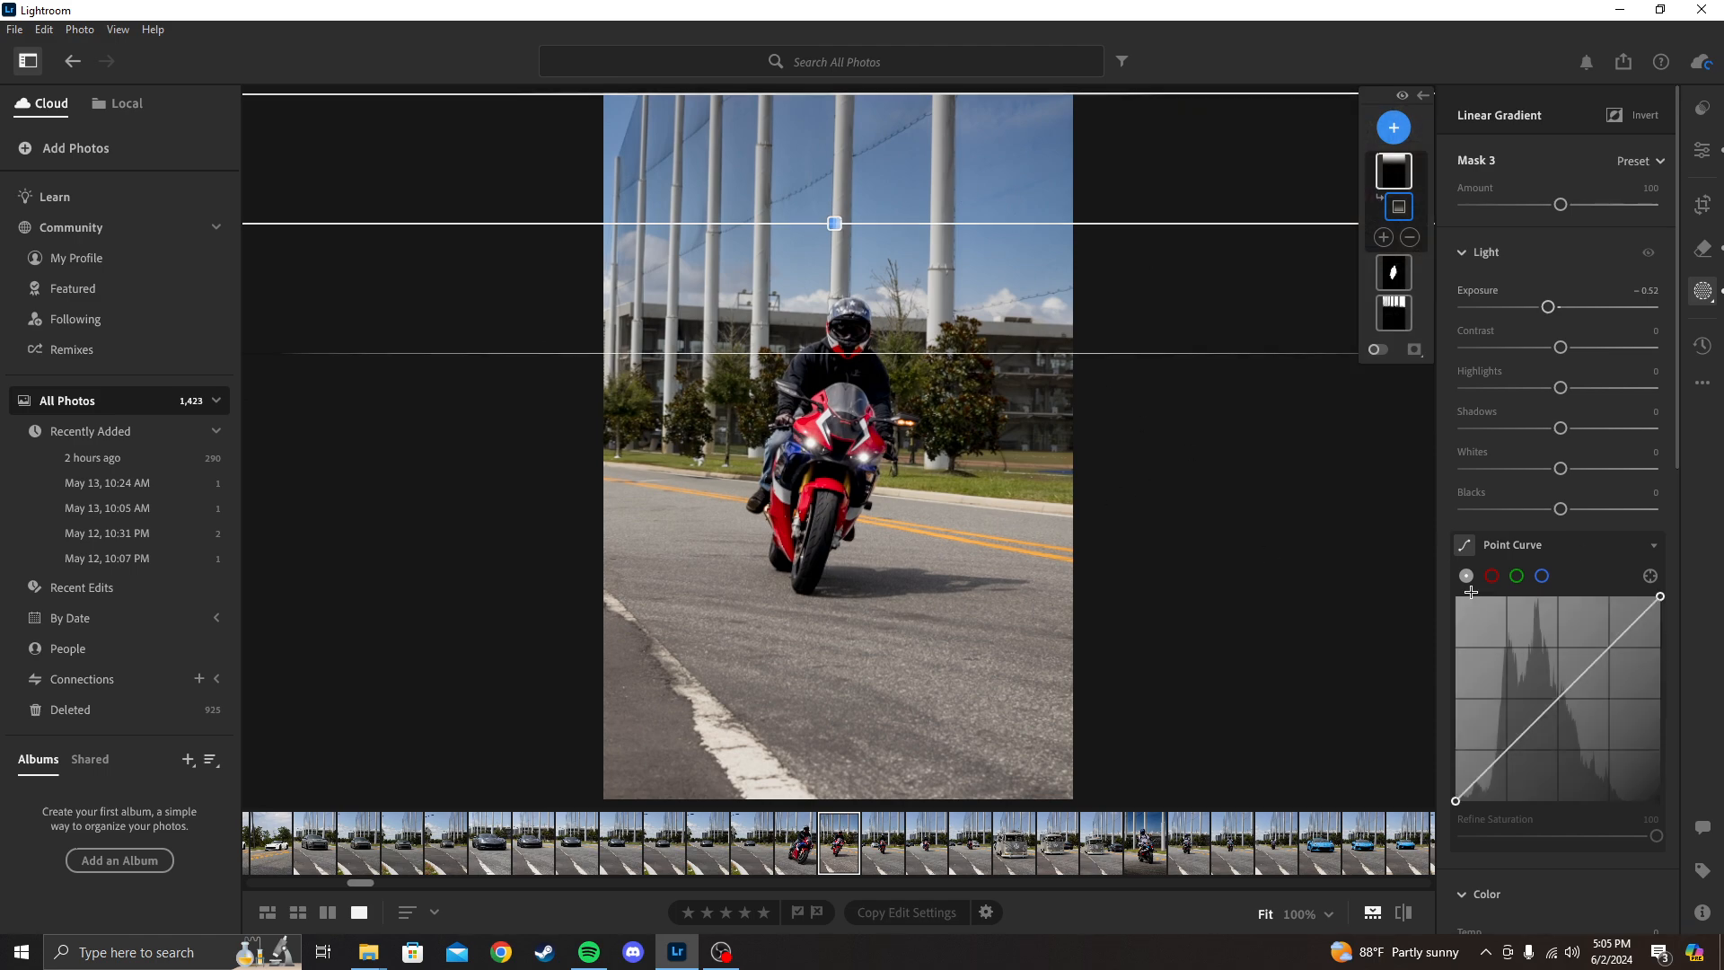
left_click_drag(1563, 389, 1570, 510)
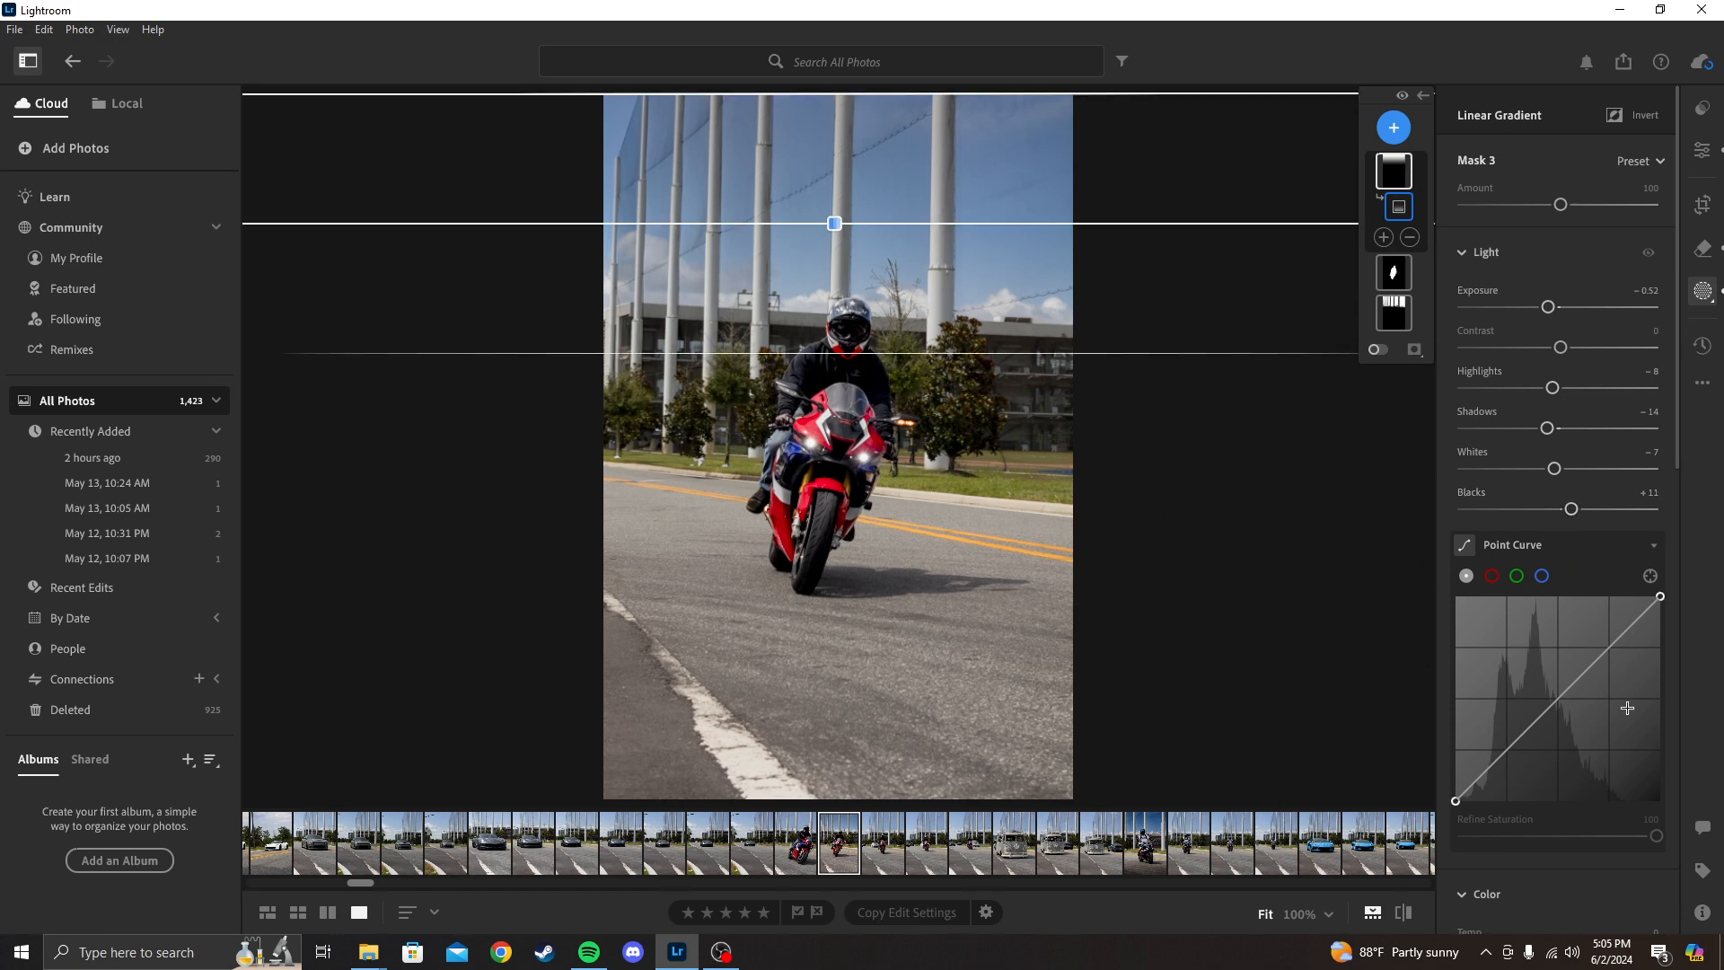
Set the sky gradient's clarity to +14, dehaze to +7 and texture to -22
scroll(1569, 767, "down", 1)
scroll(1569, 770, "down", 10)
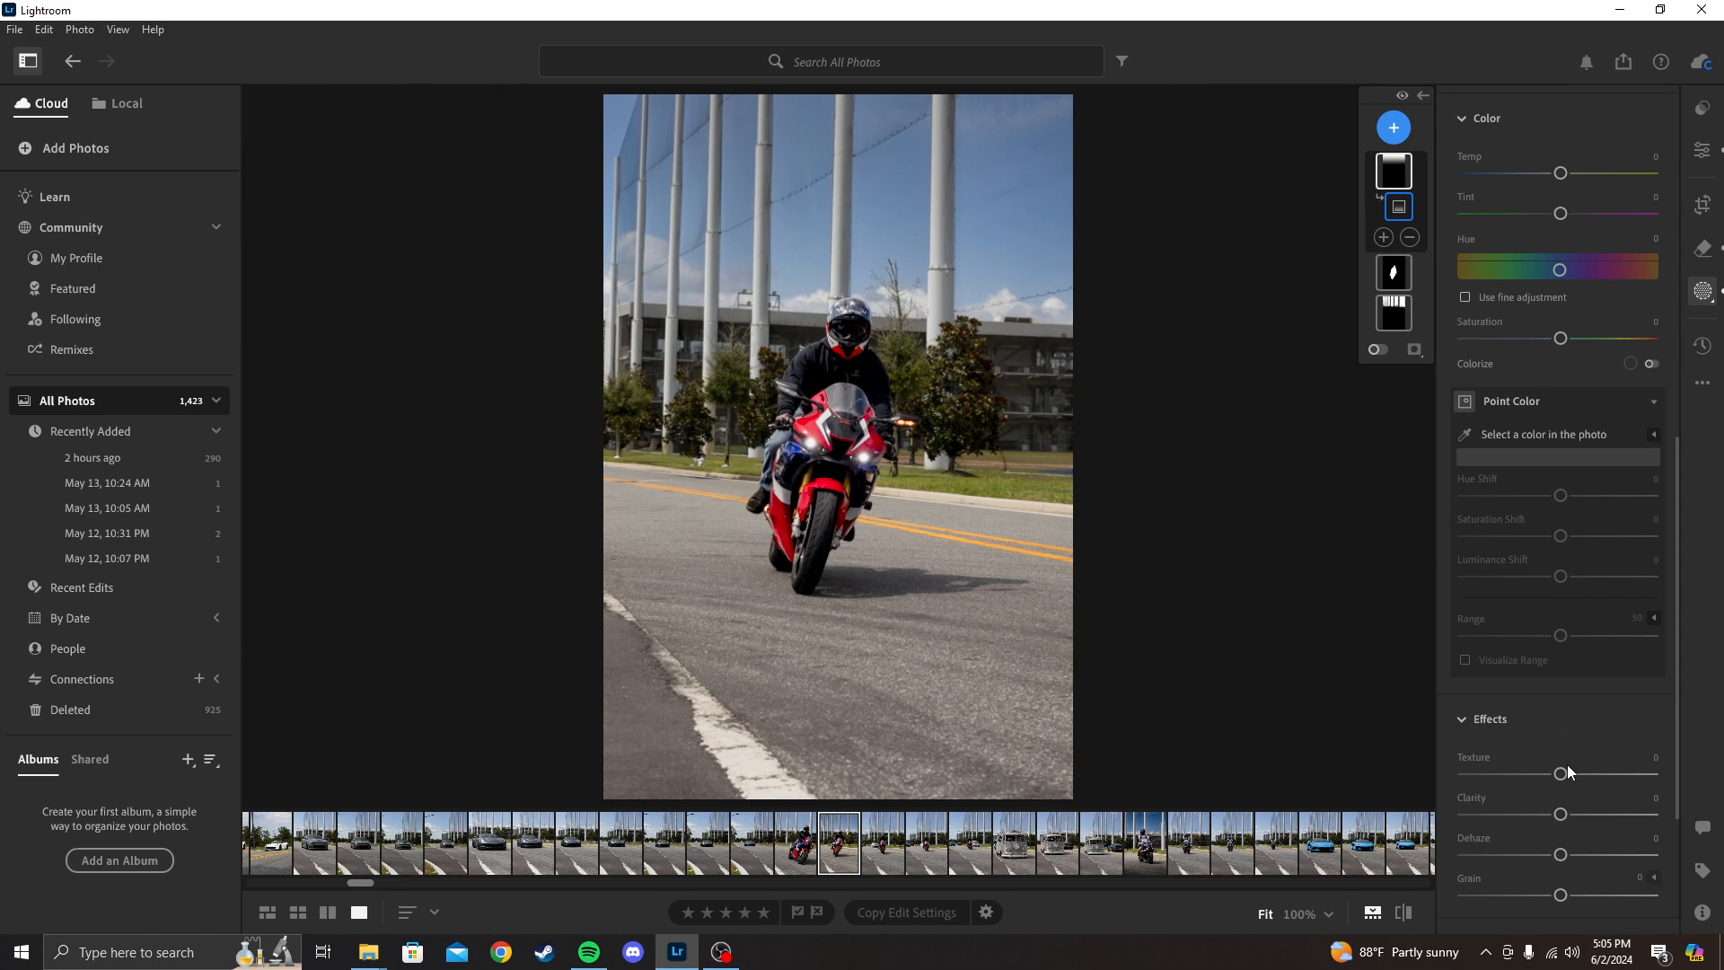
left_click_drag(1562, 817, 1570, 858)
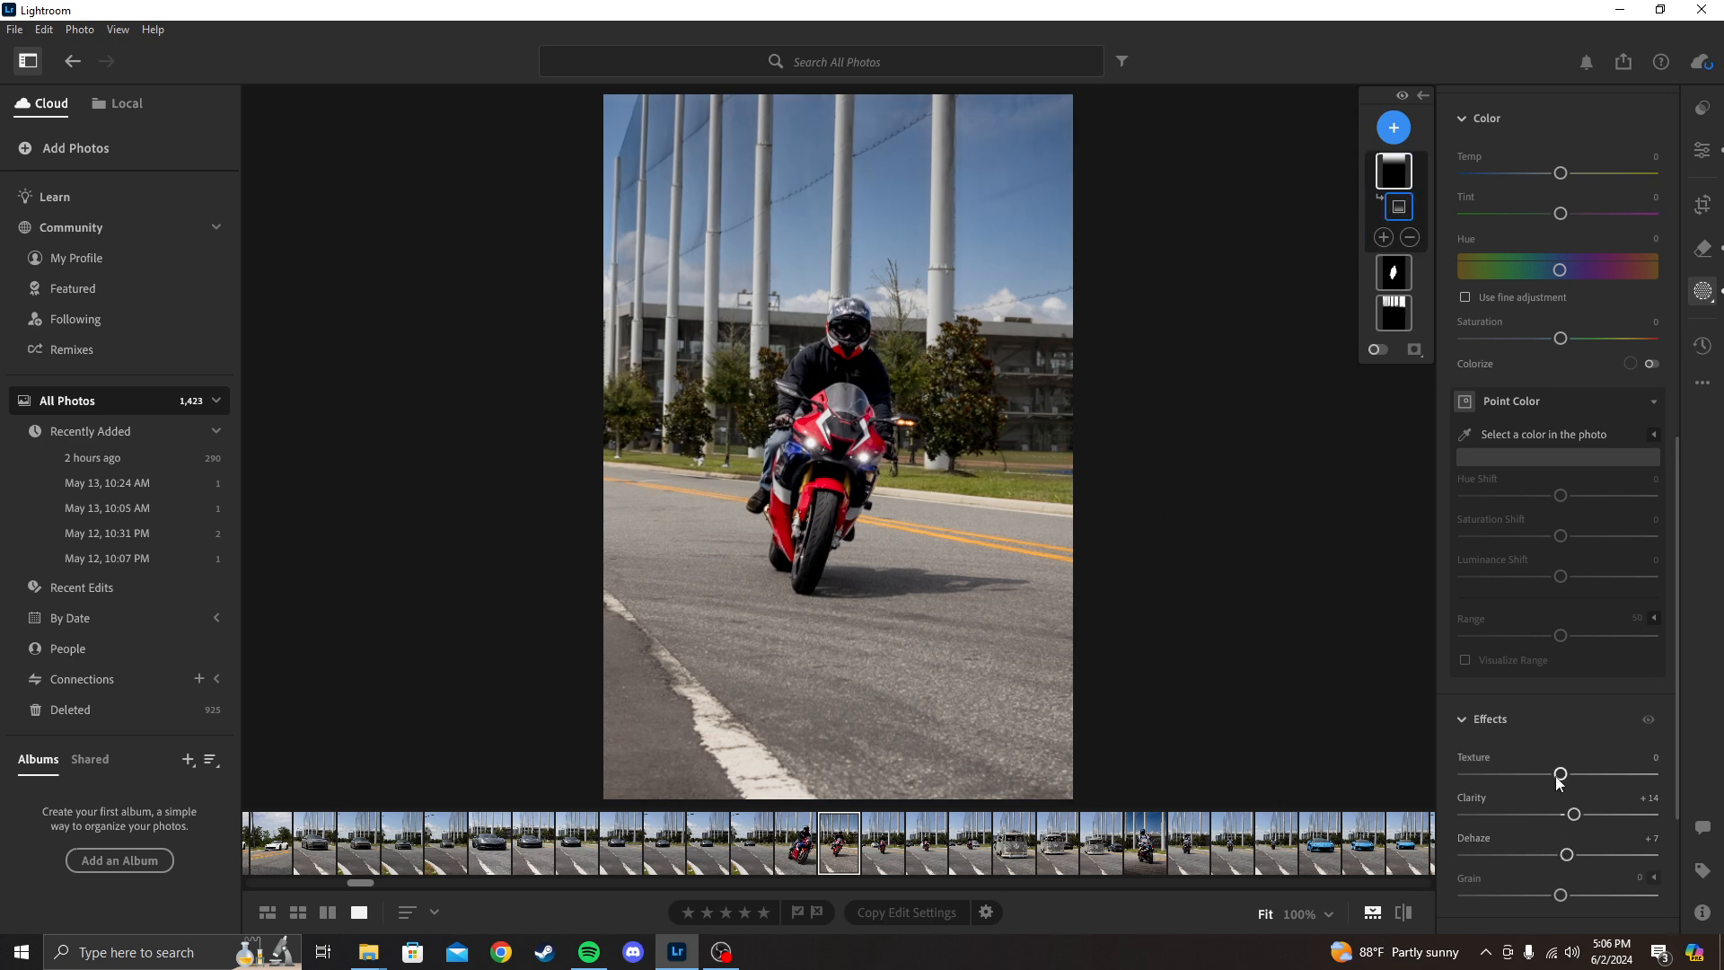
left_click_drag(1557, 775, 1533, 781)
Add another linear gradient mask that fades straight up from the photo's bottom edge to the motorcycle's front wheel
mouse_move(1013, 264)
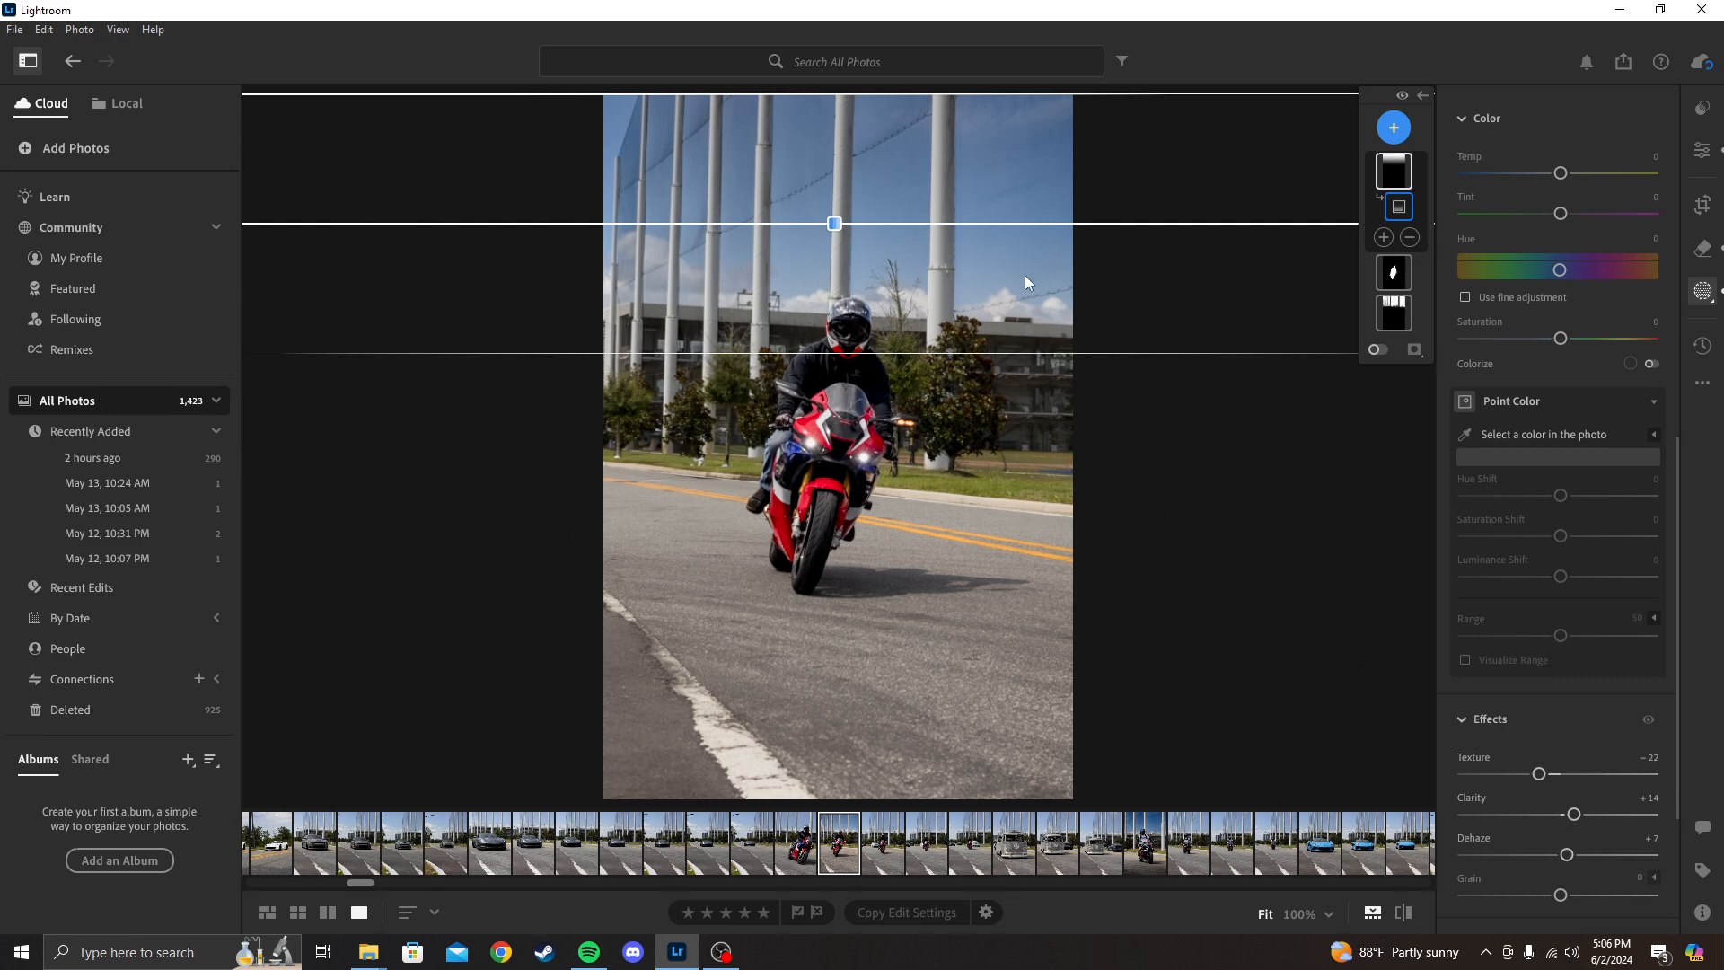
left_click(1394, 126)
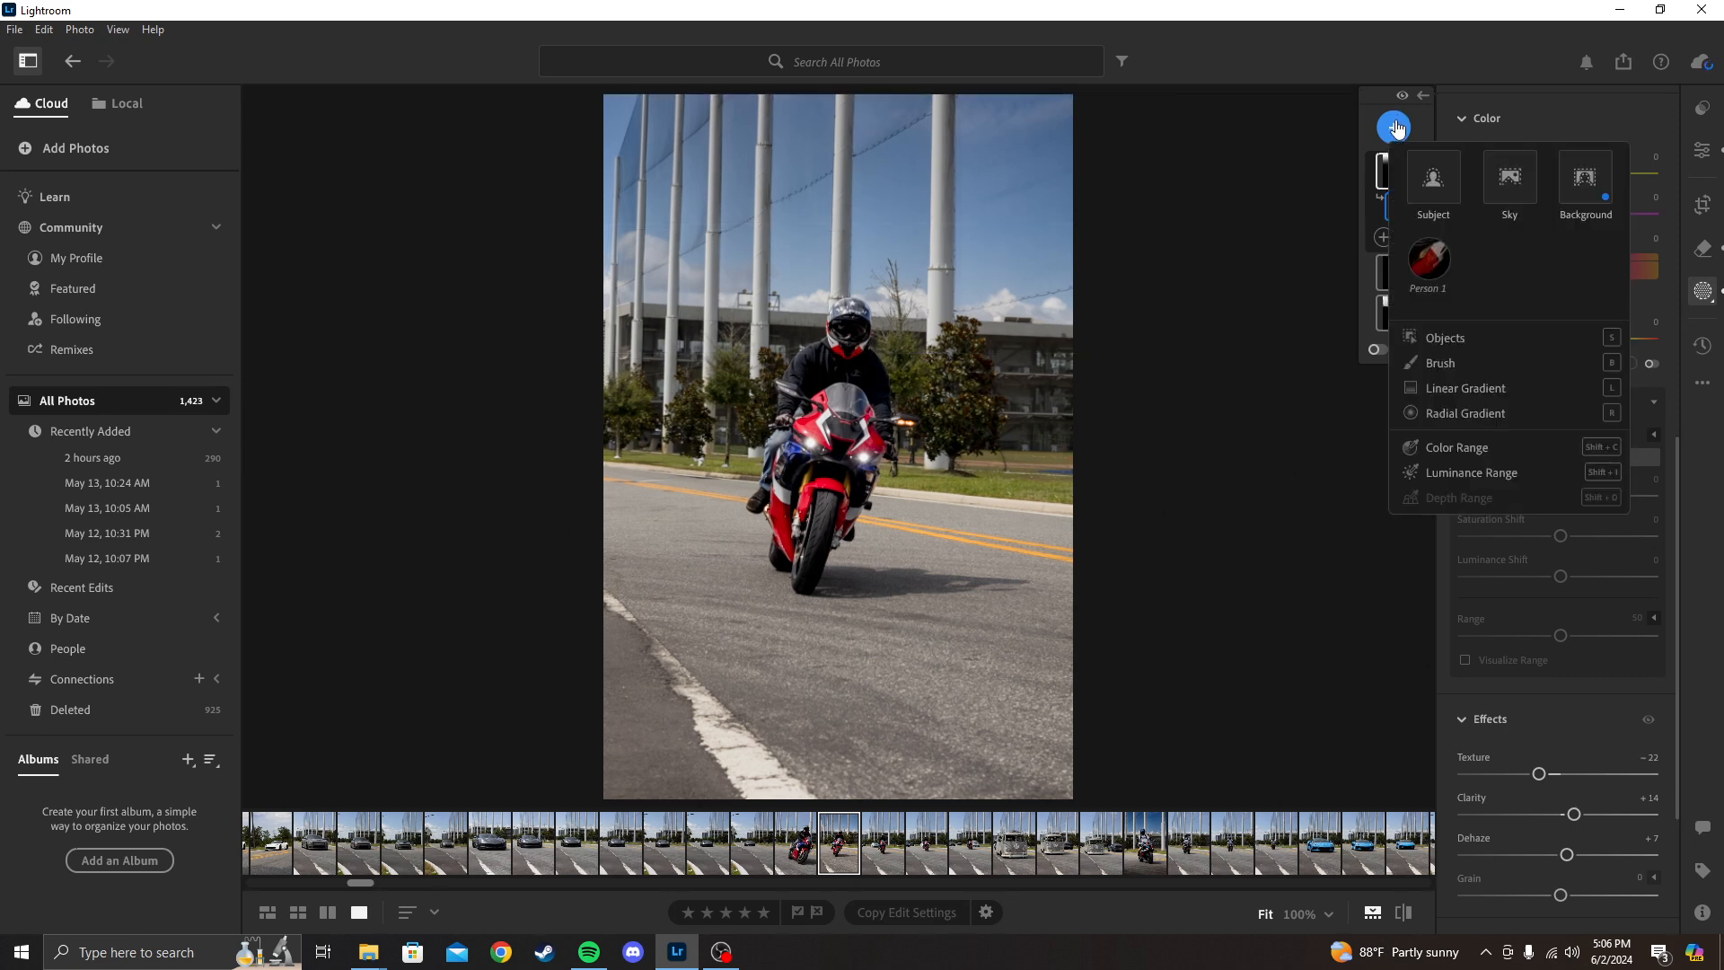
left_click(1469, 388)
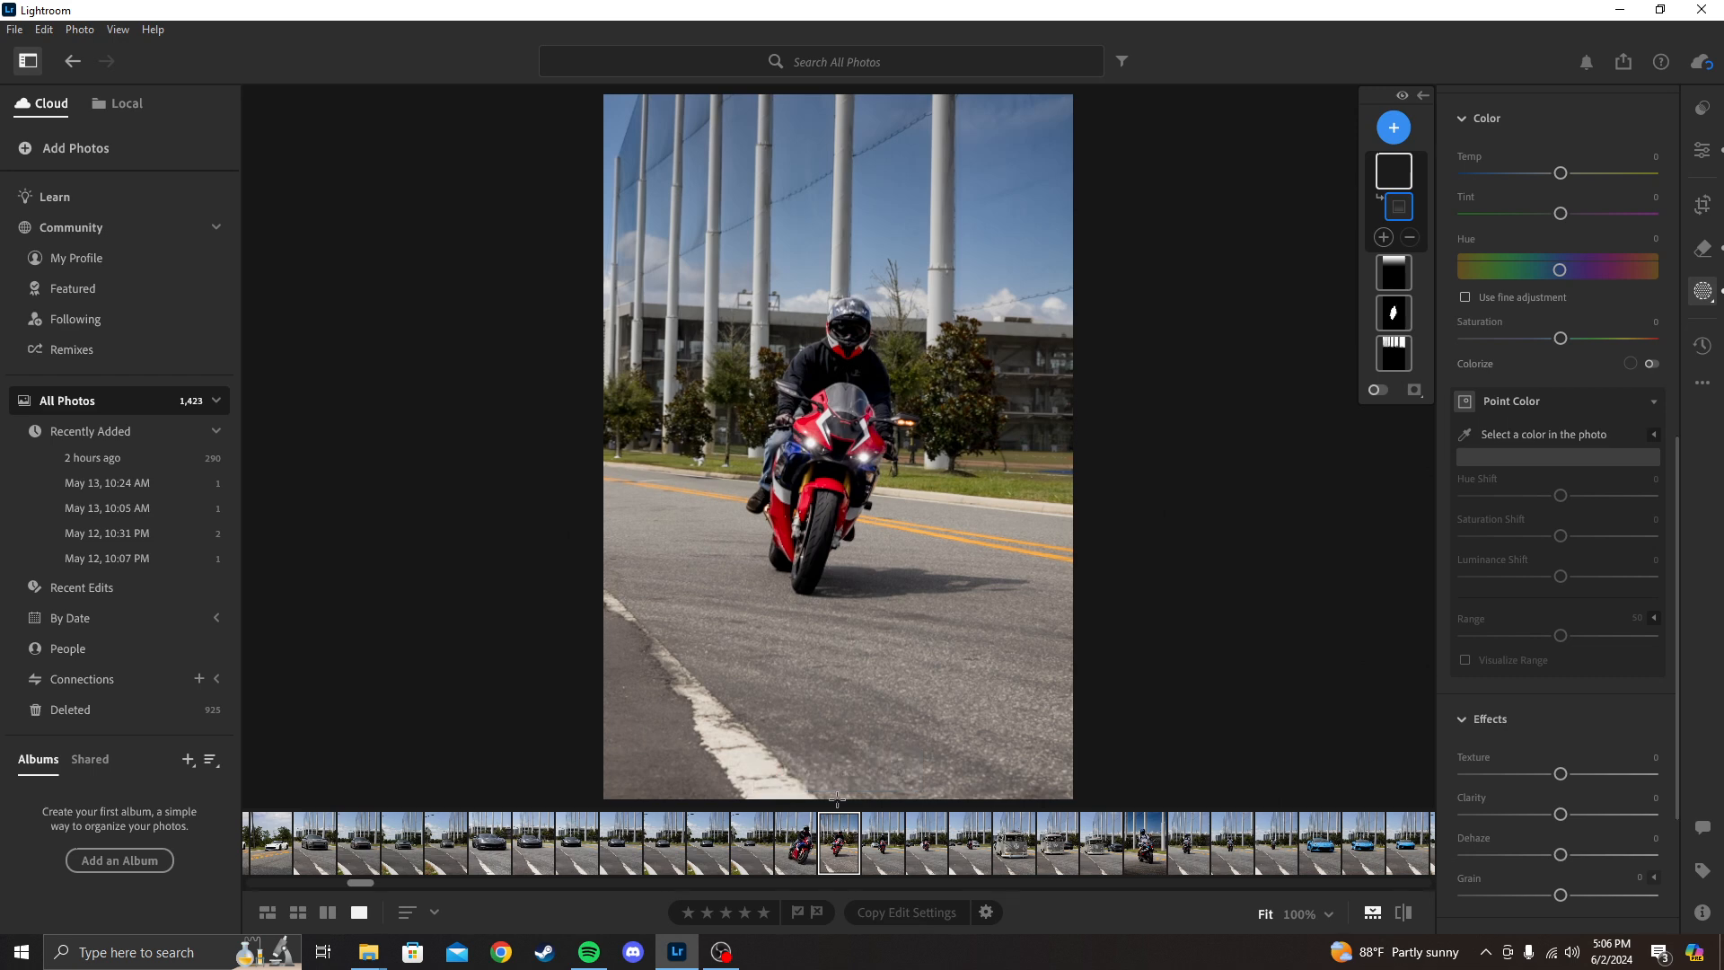
left_click_drag(836, 797, 836, 551)
Set the road gradient's exposure to -0.92, contrast to +11, highlights to -8, shadows to -7 and whites to -18, and lower its blacks slightly
scroll(1544, 568, "up", 2)
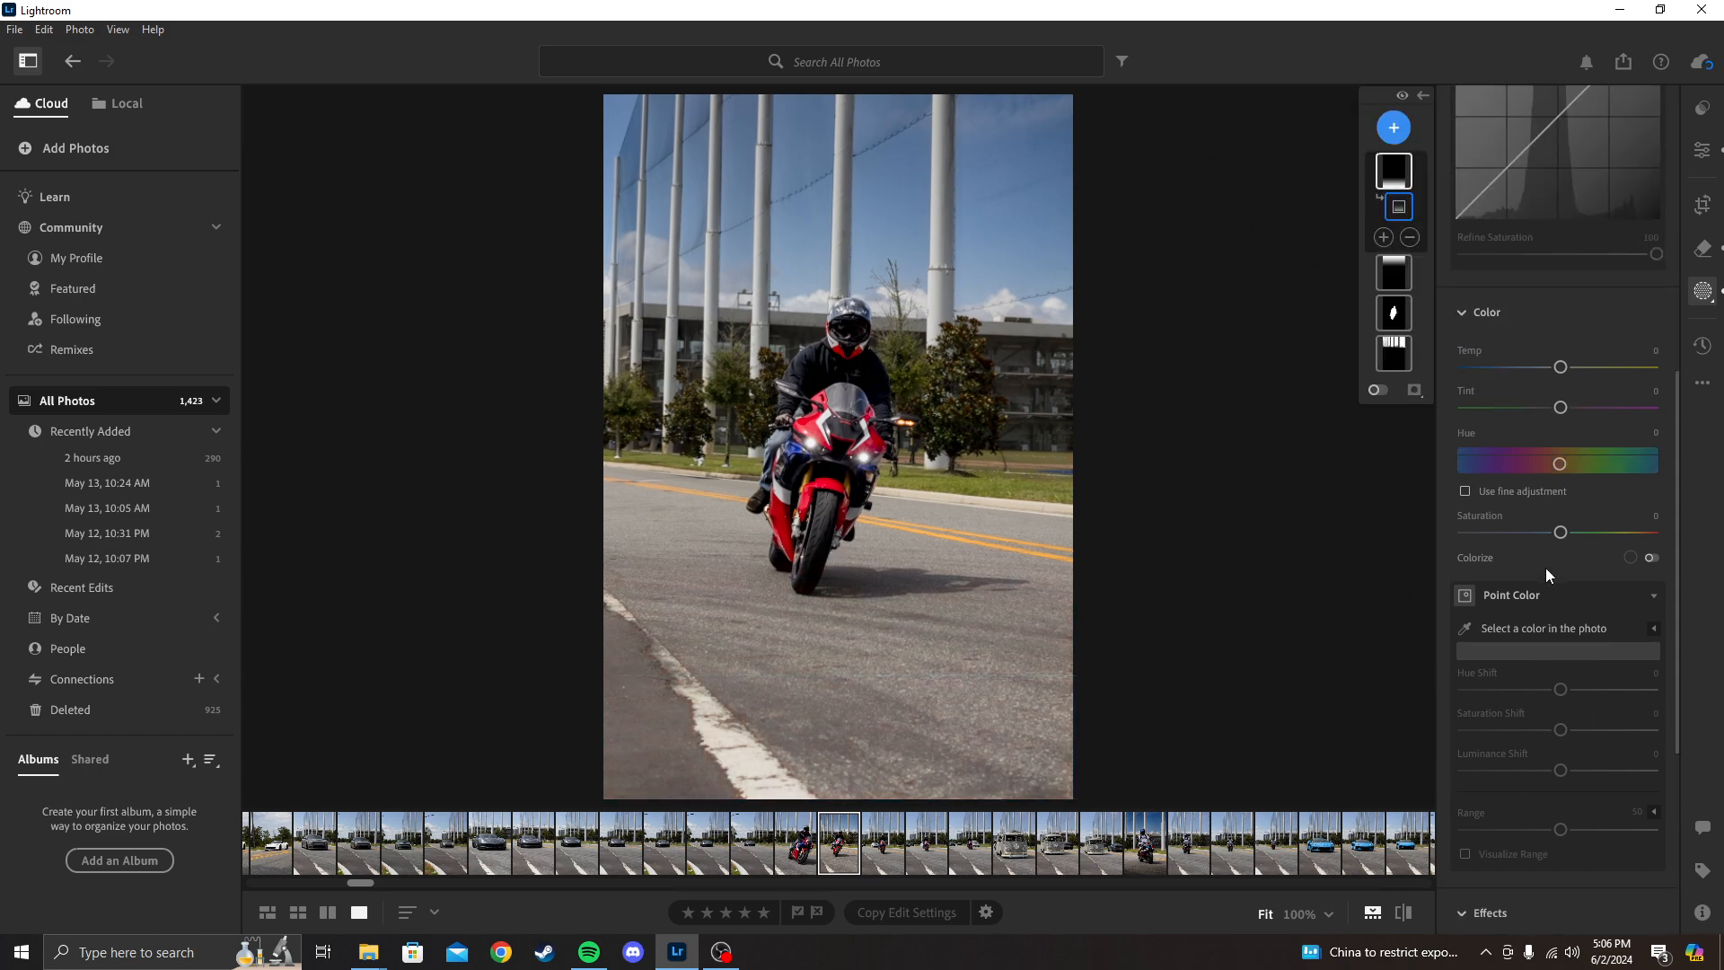
scroll(1544, 568, "up", 5)
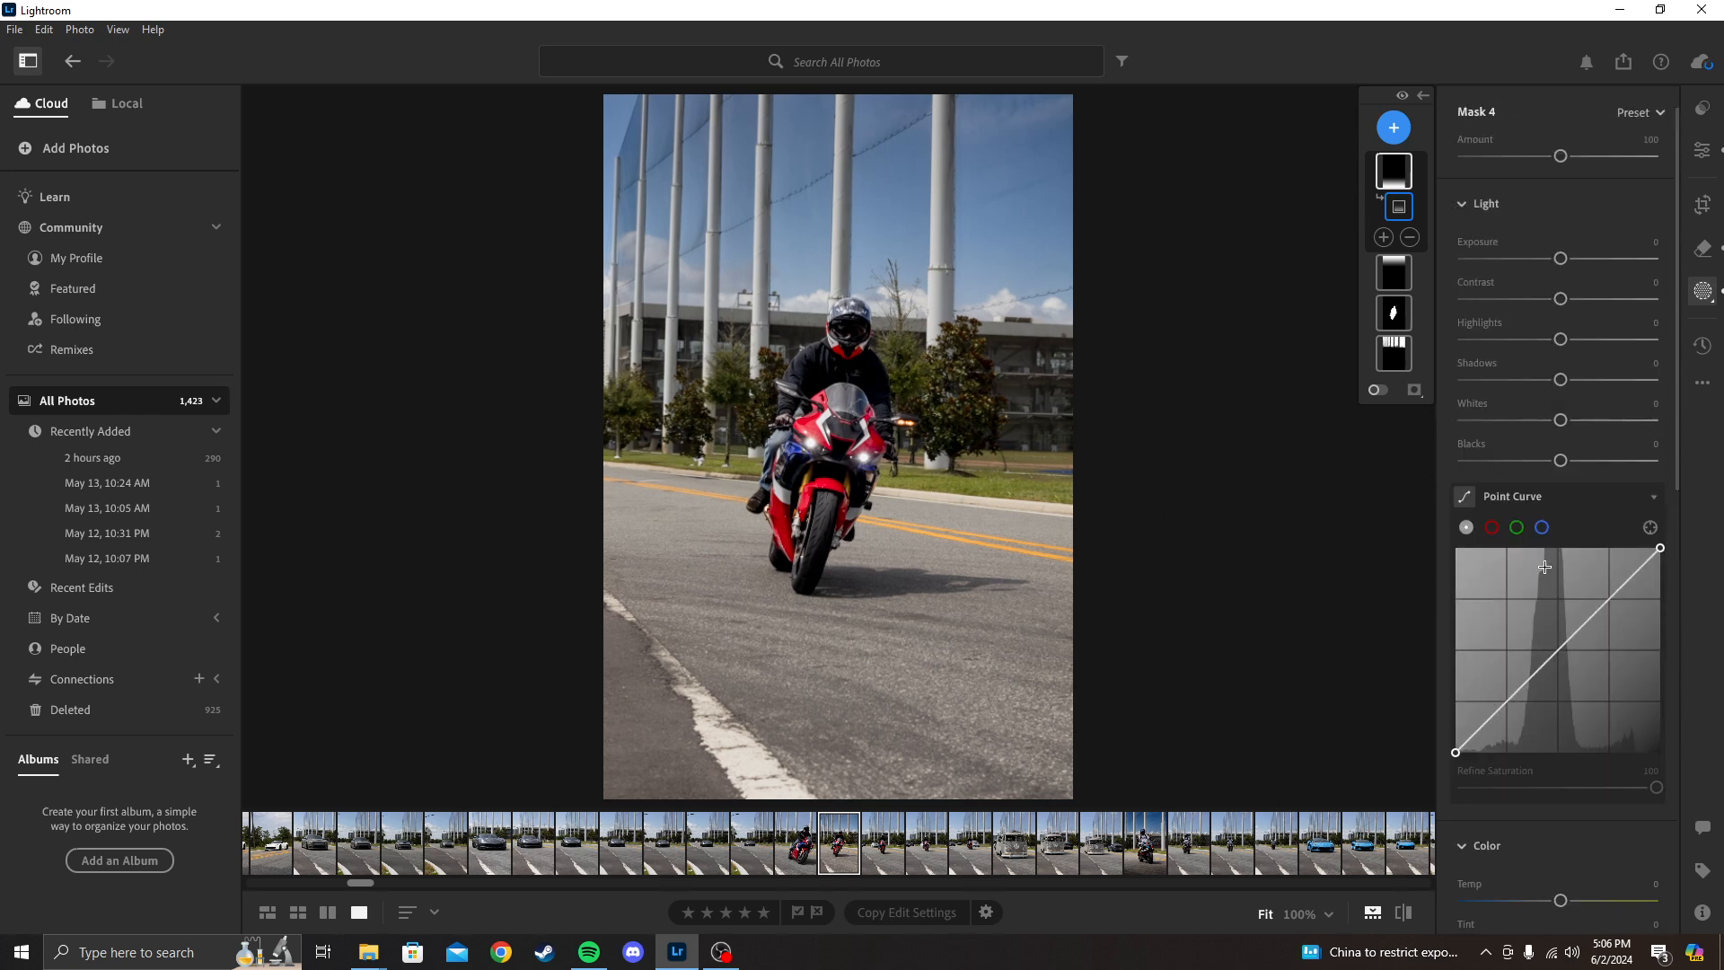
scroll(1544, 567, "up", 1)
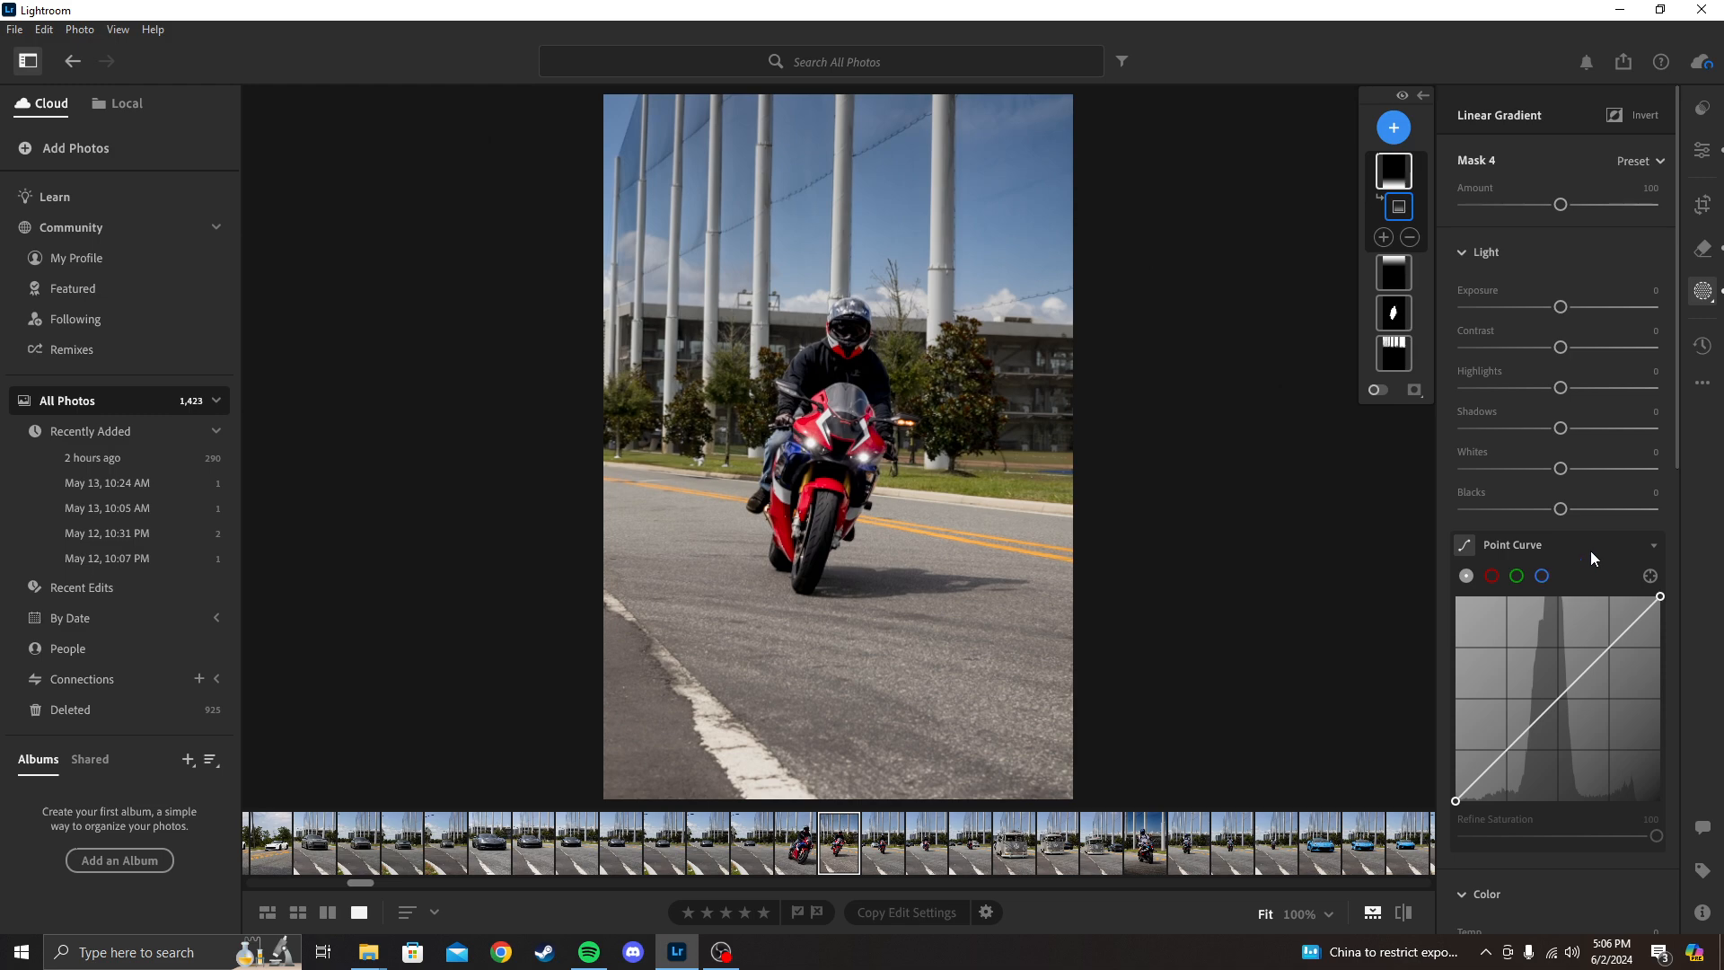
left_click_drag(1561, 309, 1537, 310)
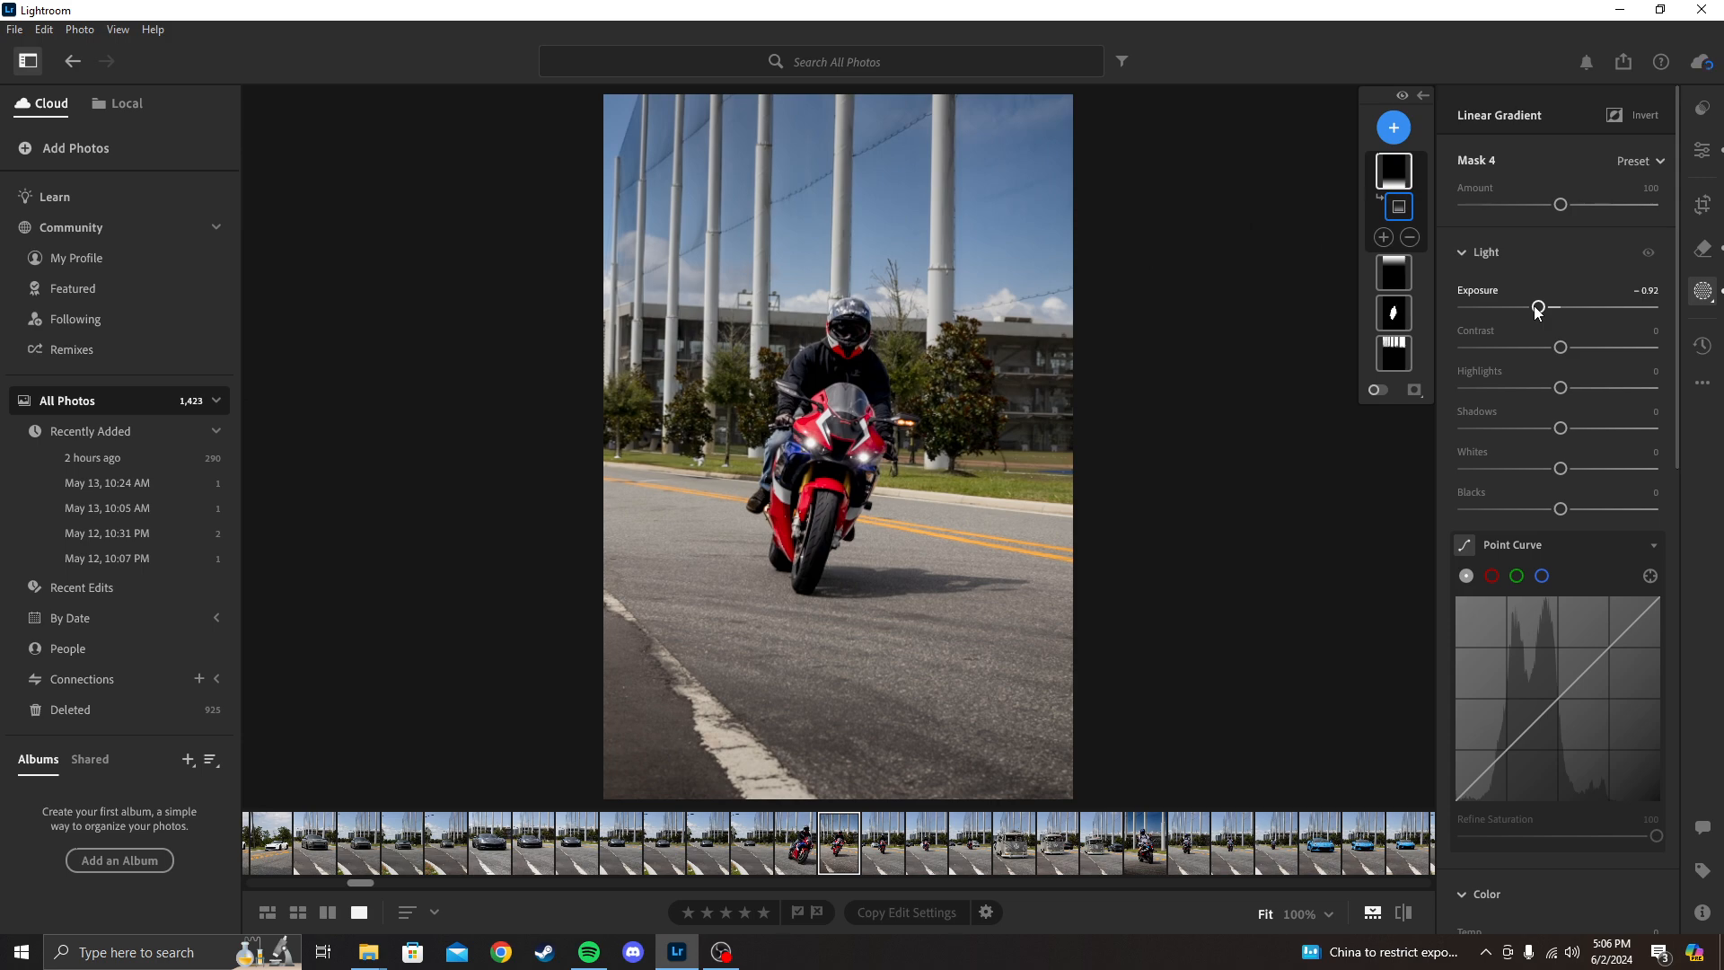
left_click_drag(1560, 349, 1571, 347)
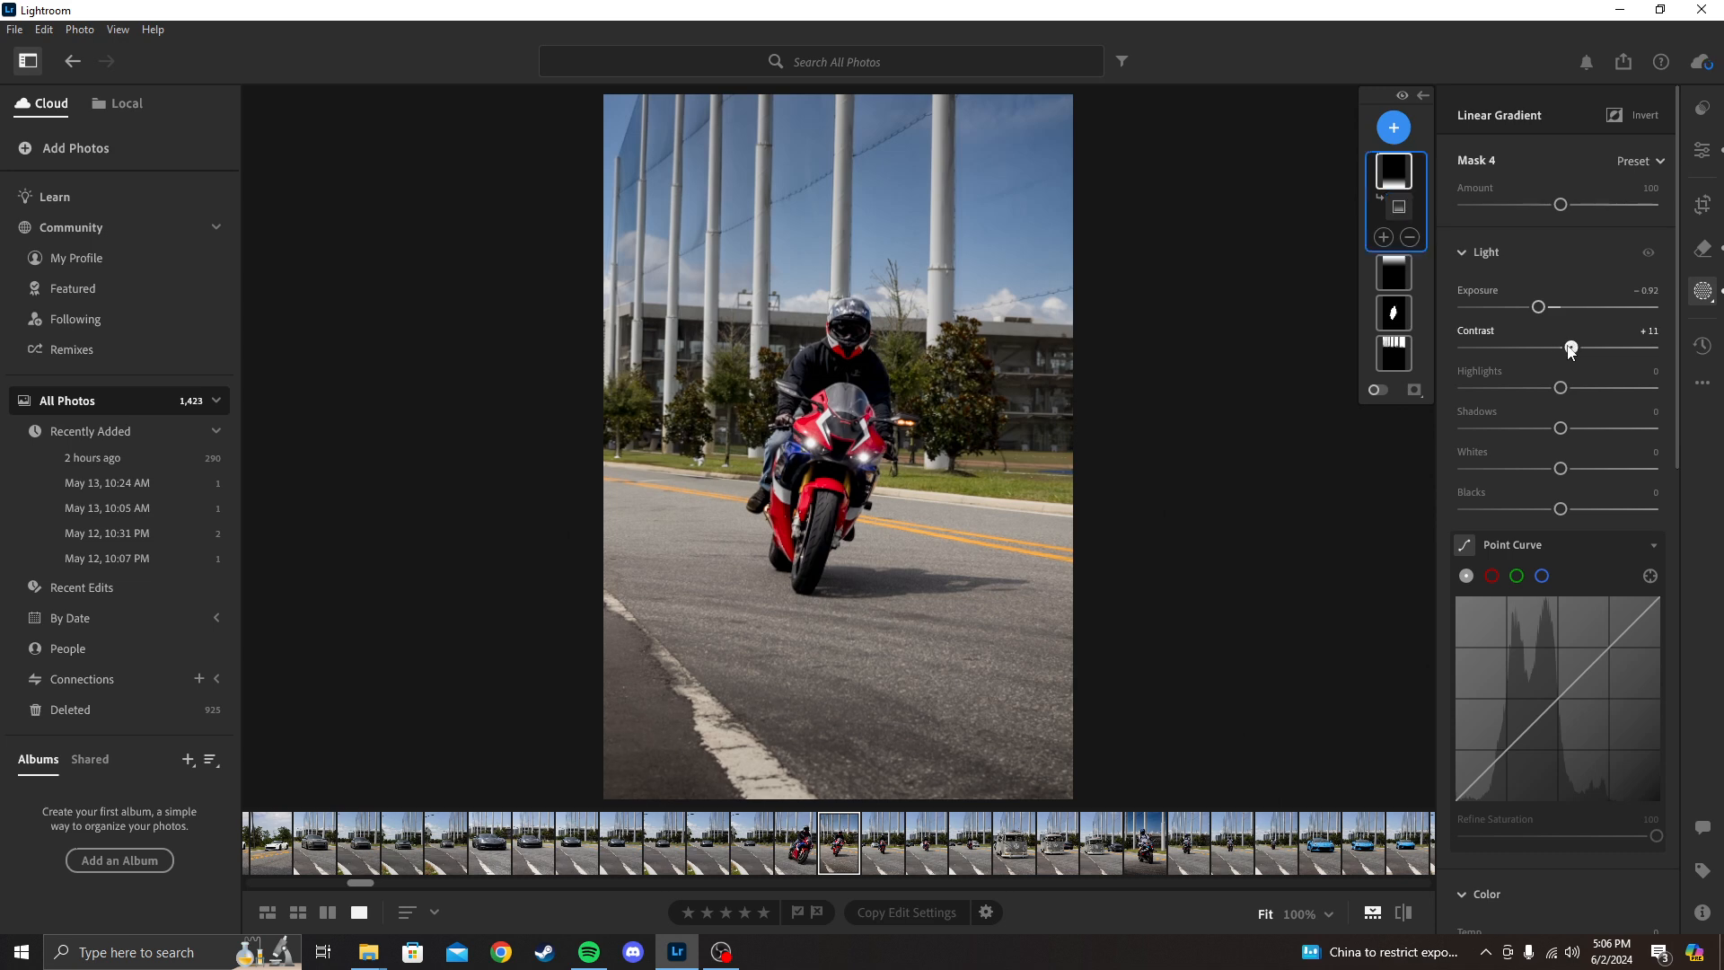
left_click_drag(1559, 429, 1544, 469)
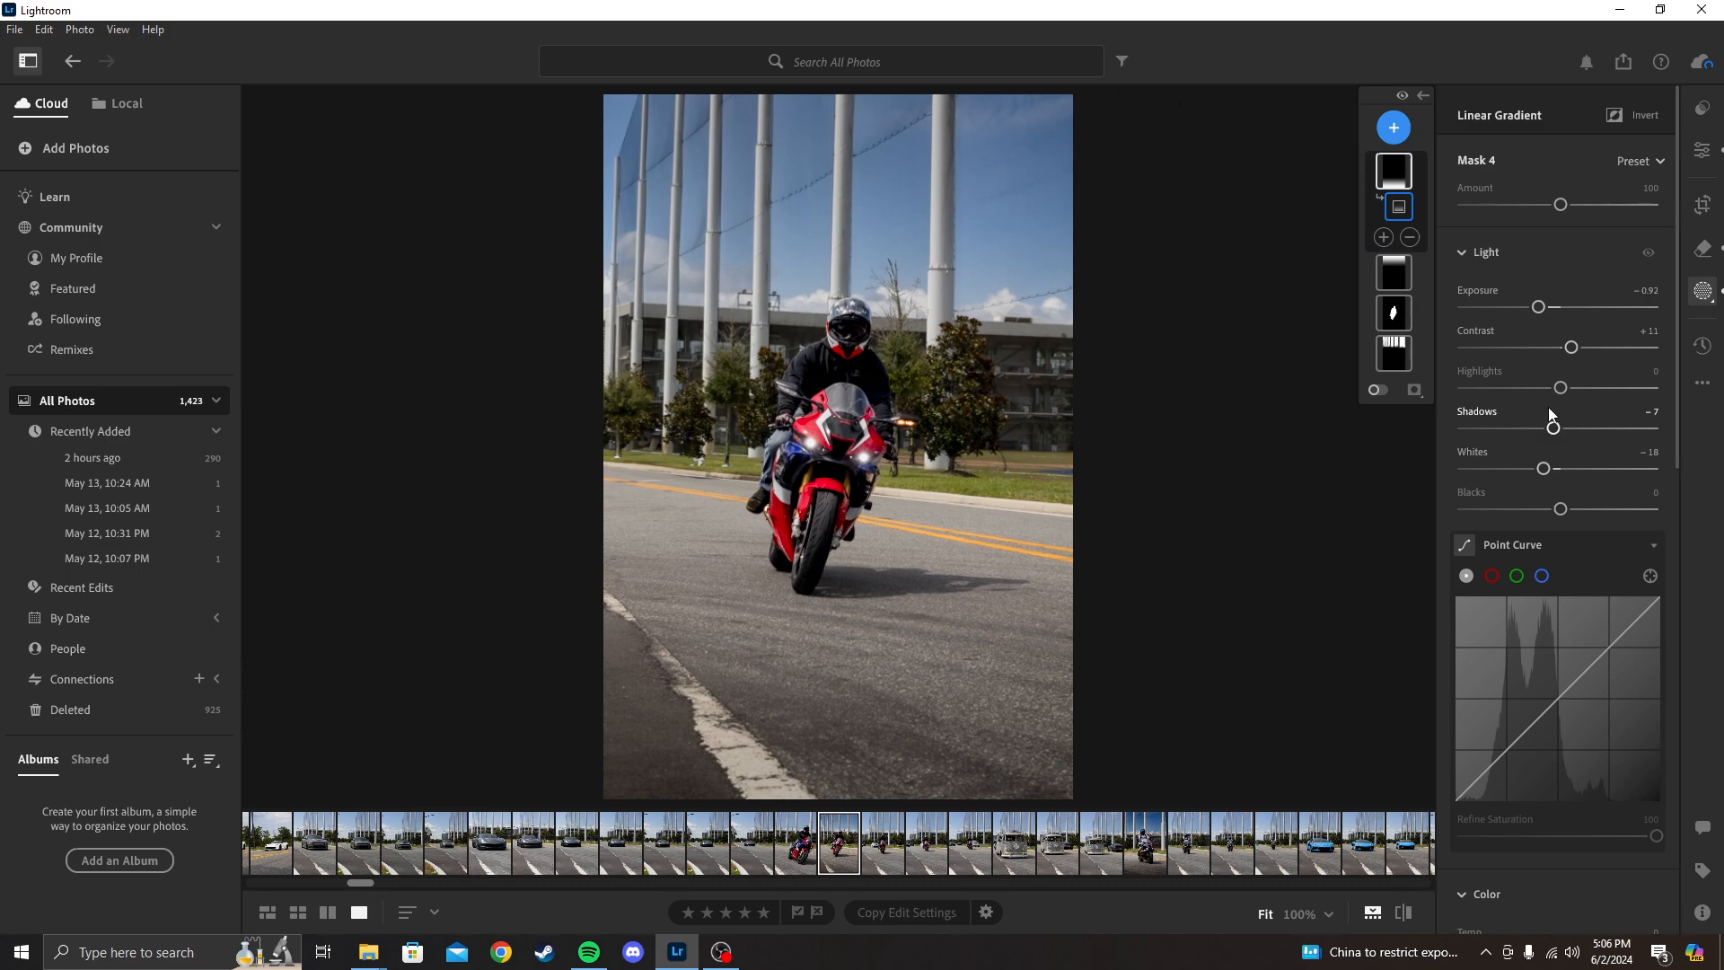
left_click_drag(1559, 386, 1552, 387)
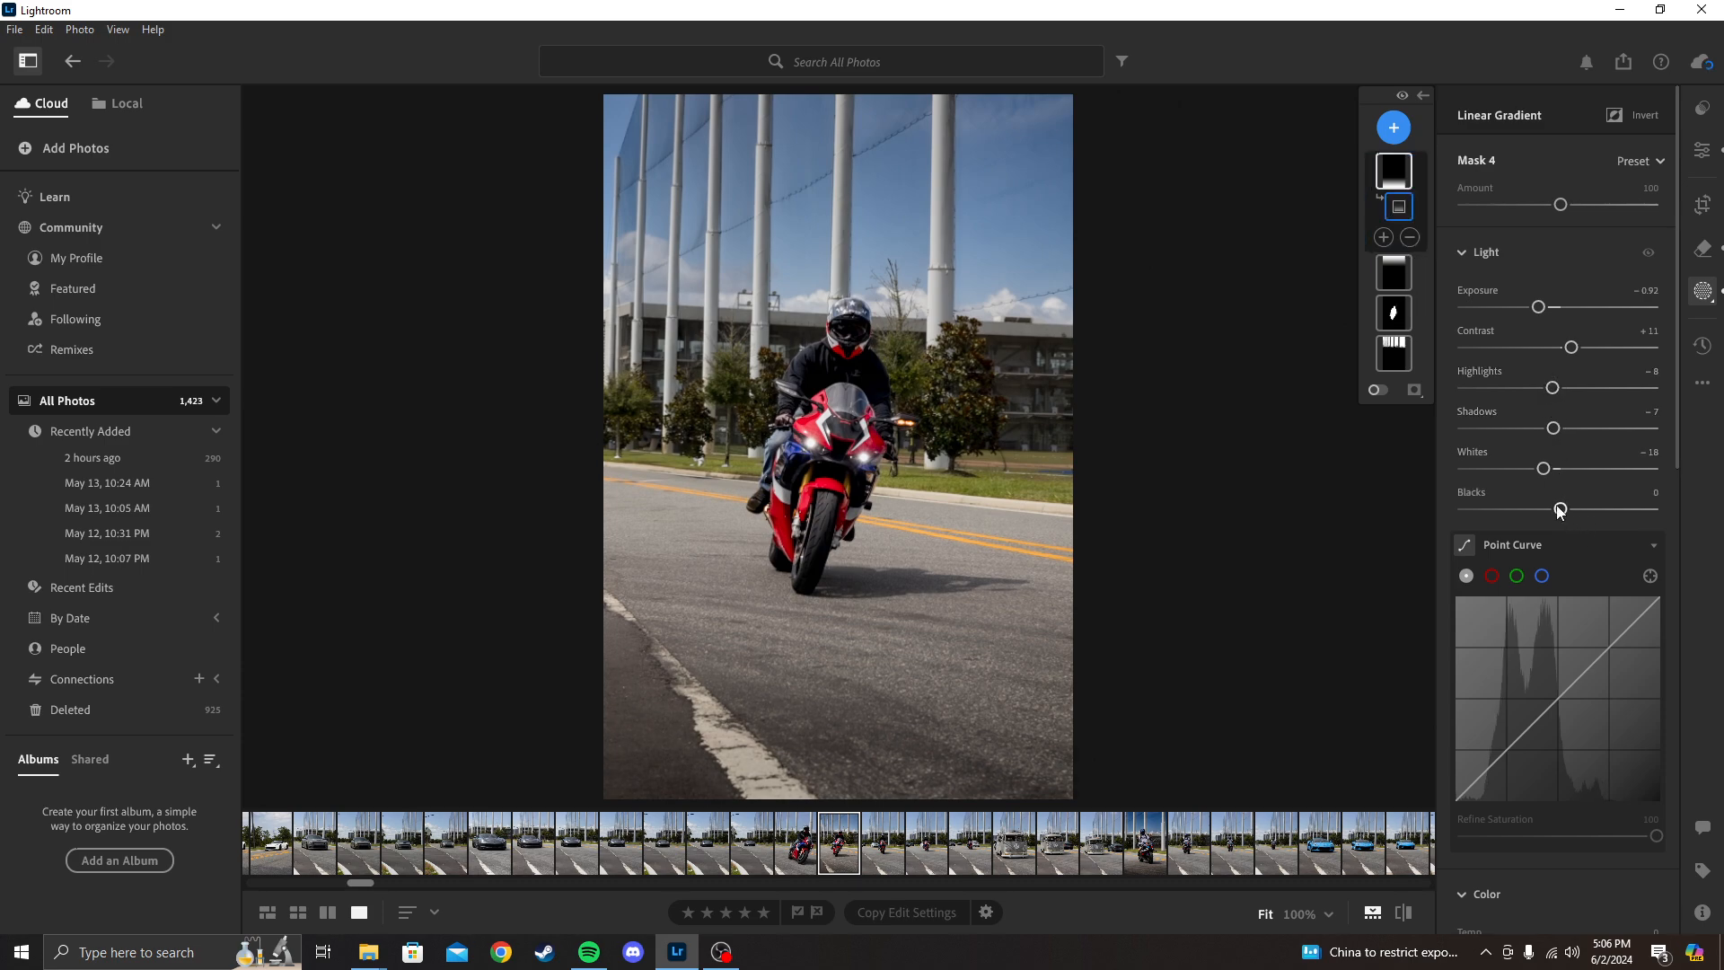
left_click_drag(1560, 509, 1550, 509)
Set the road gradient's dehaze to +32 and texture to -81
scroll(1565, 542, "down", 12)
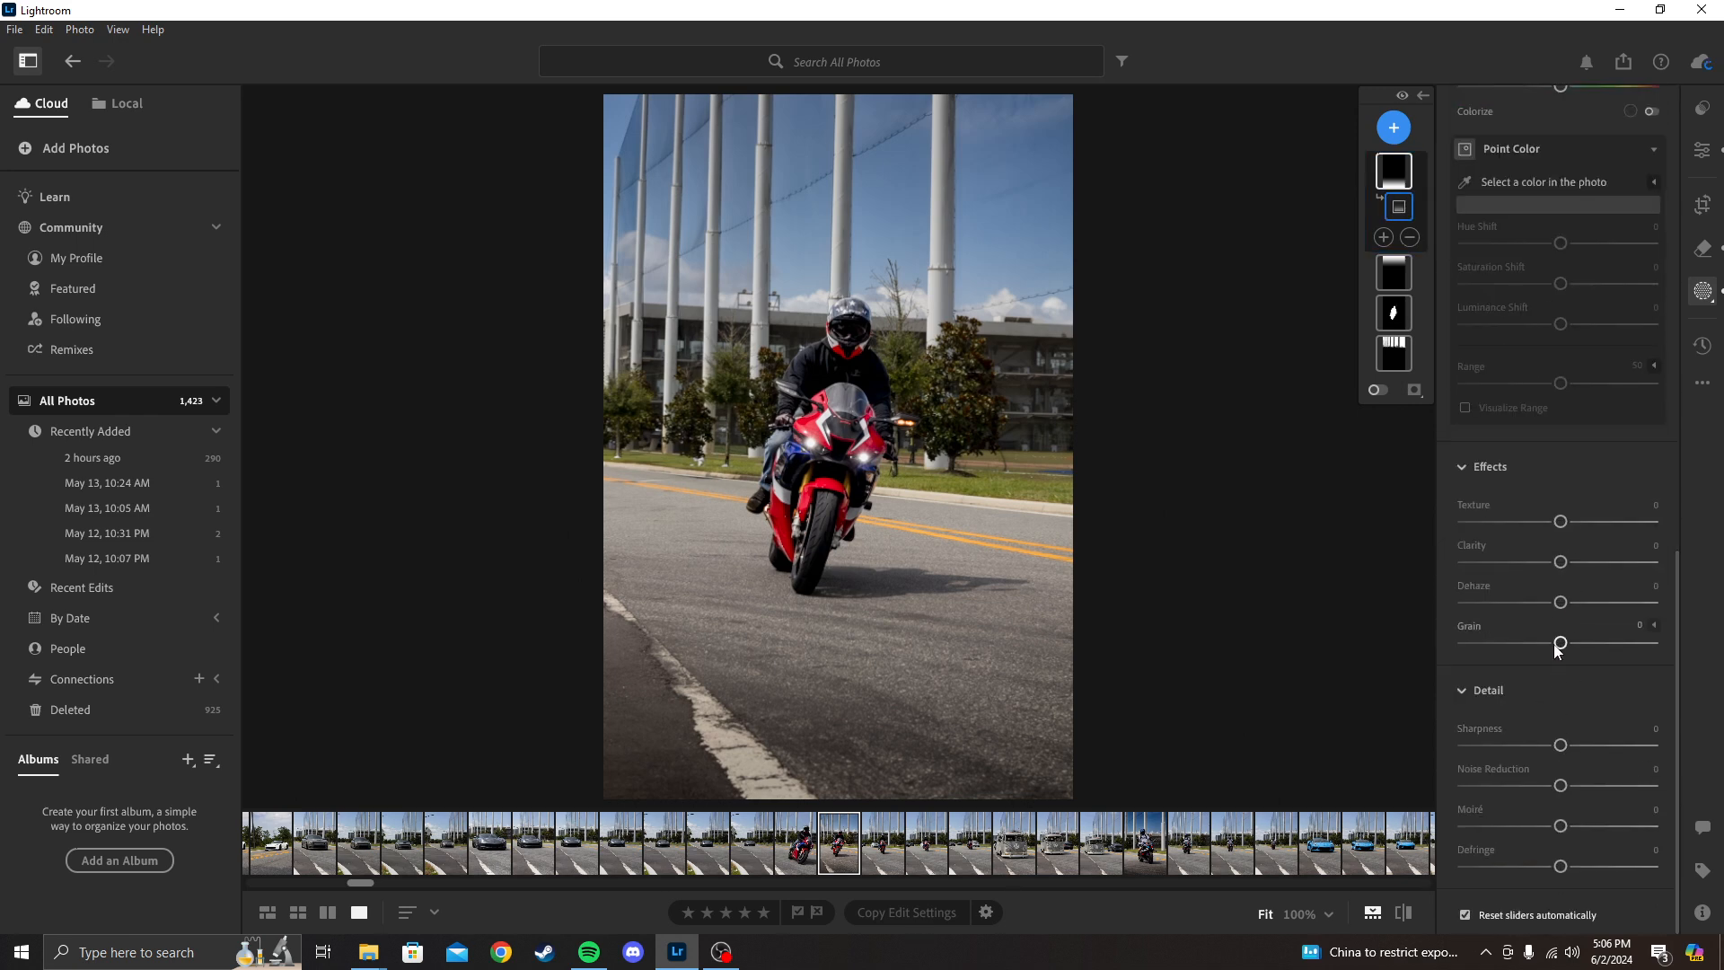
left_click_drag(1559, 602, 1591, 603)
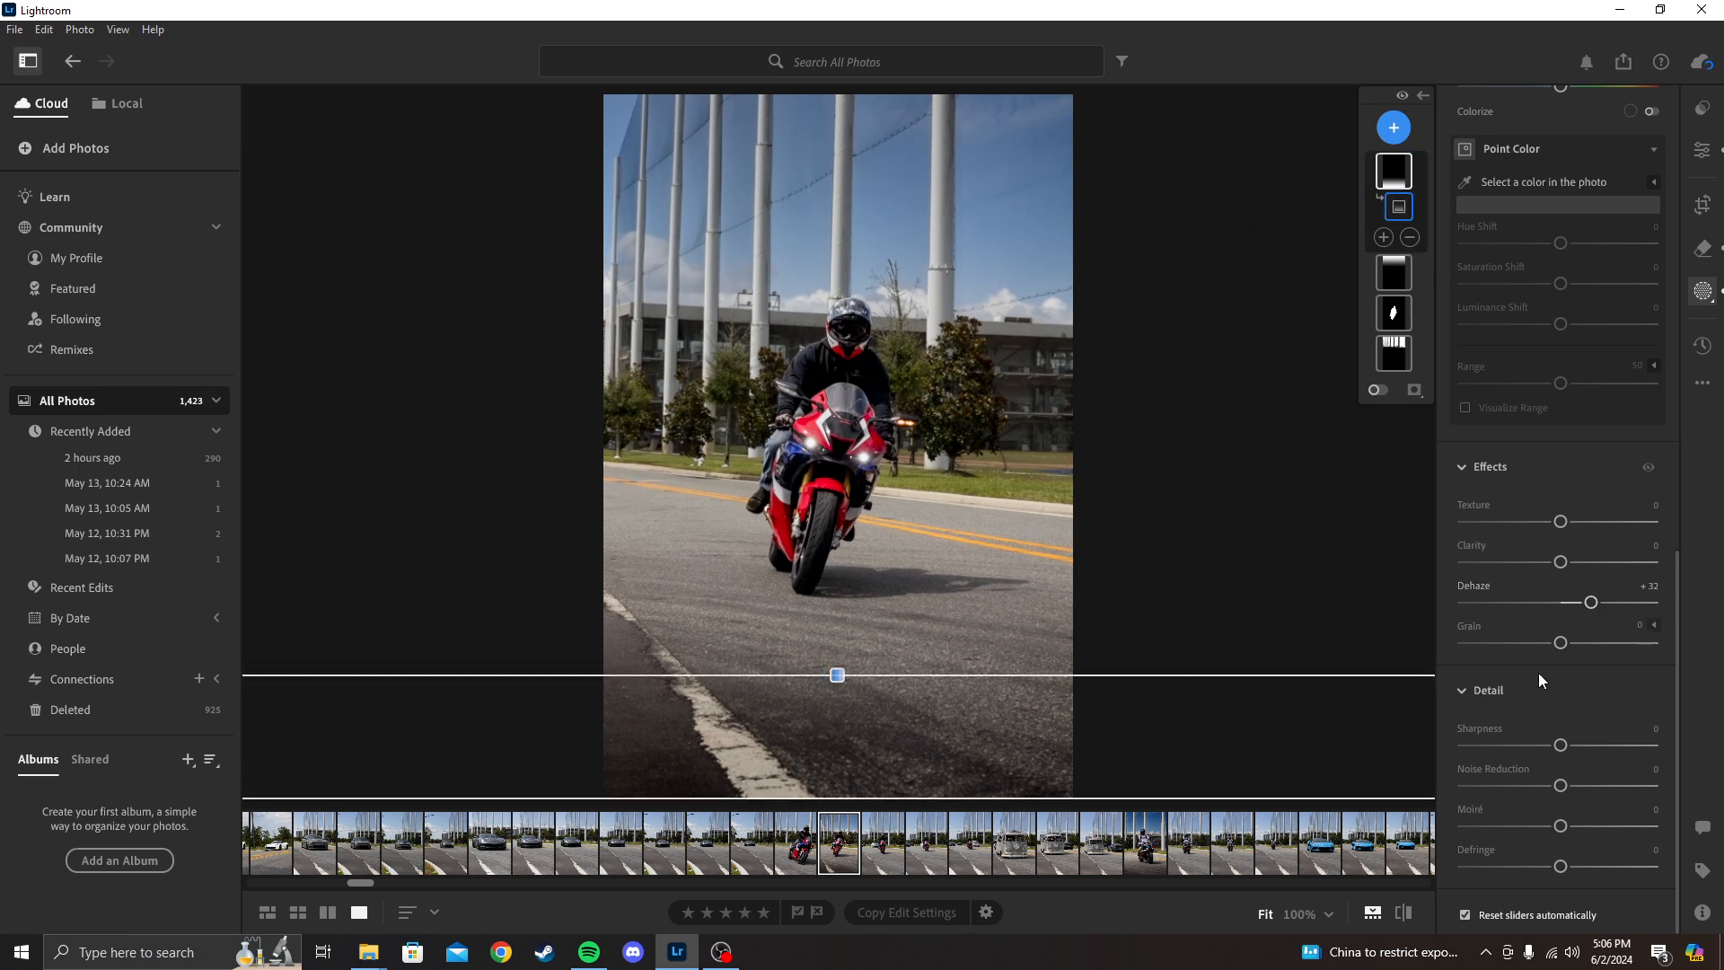
left_click_drag(1559, 521, 1478, 536)
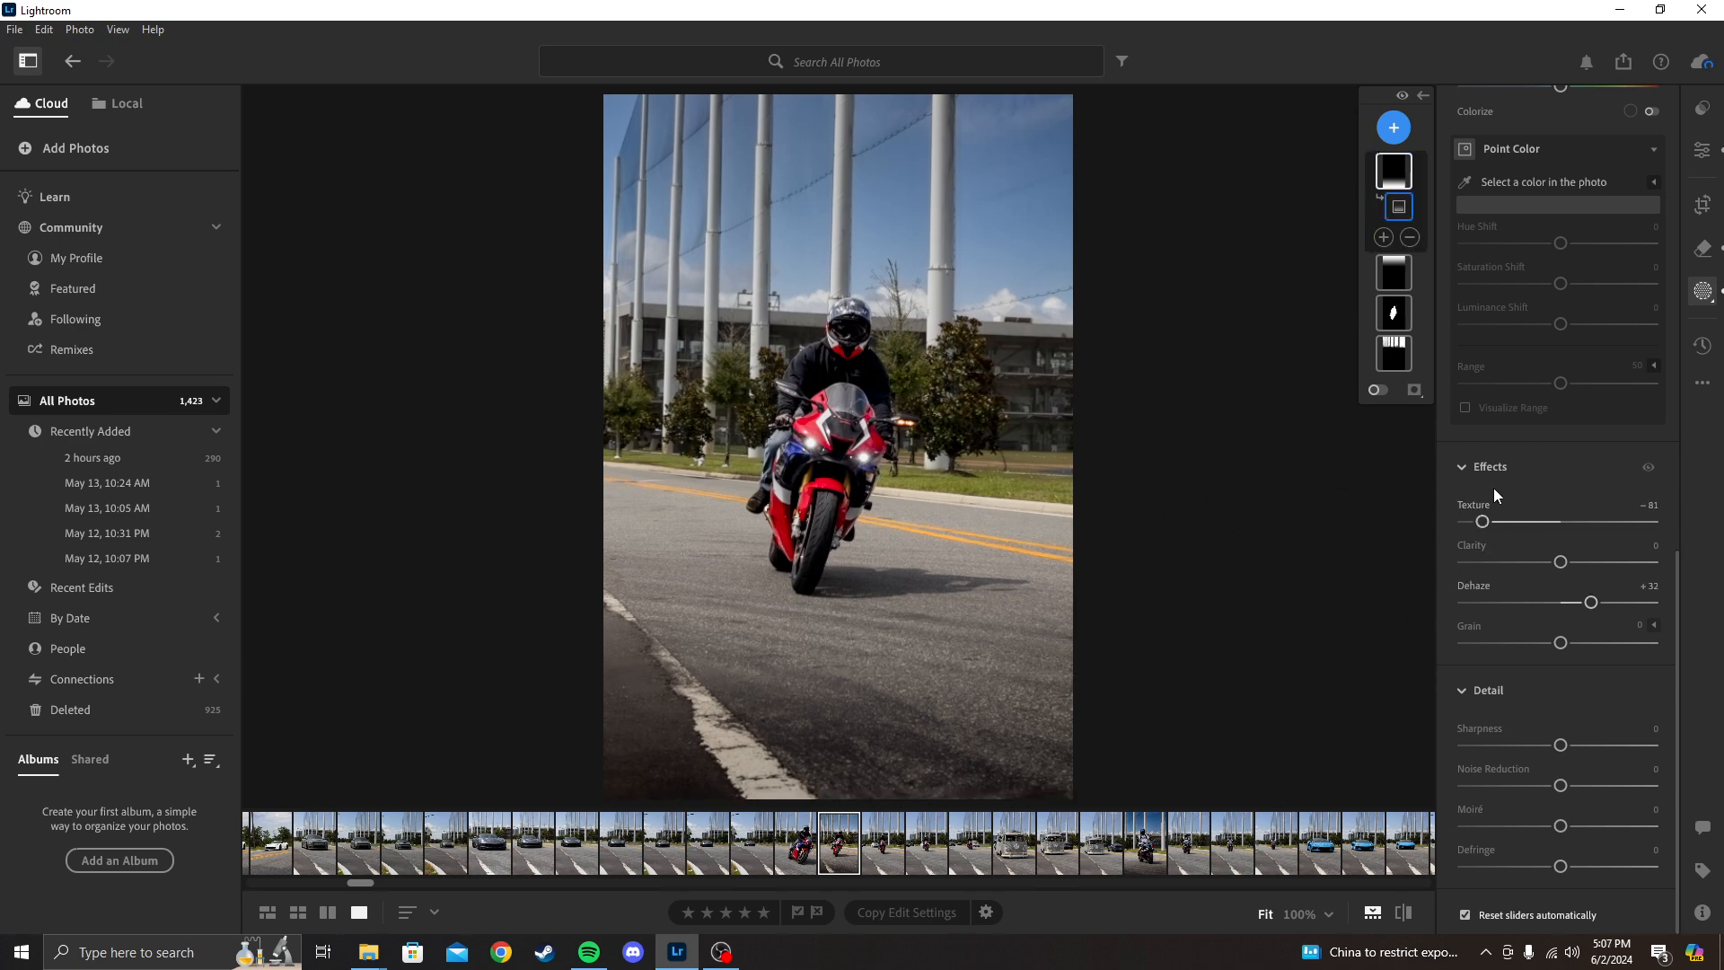
Leave masking and compare the finished photo with the original, ending on the edited version
left_click(1702, 293)
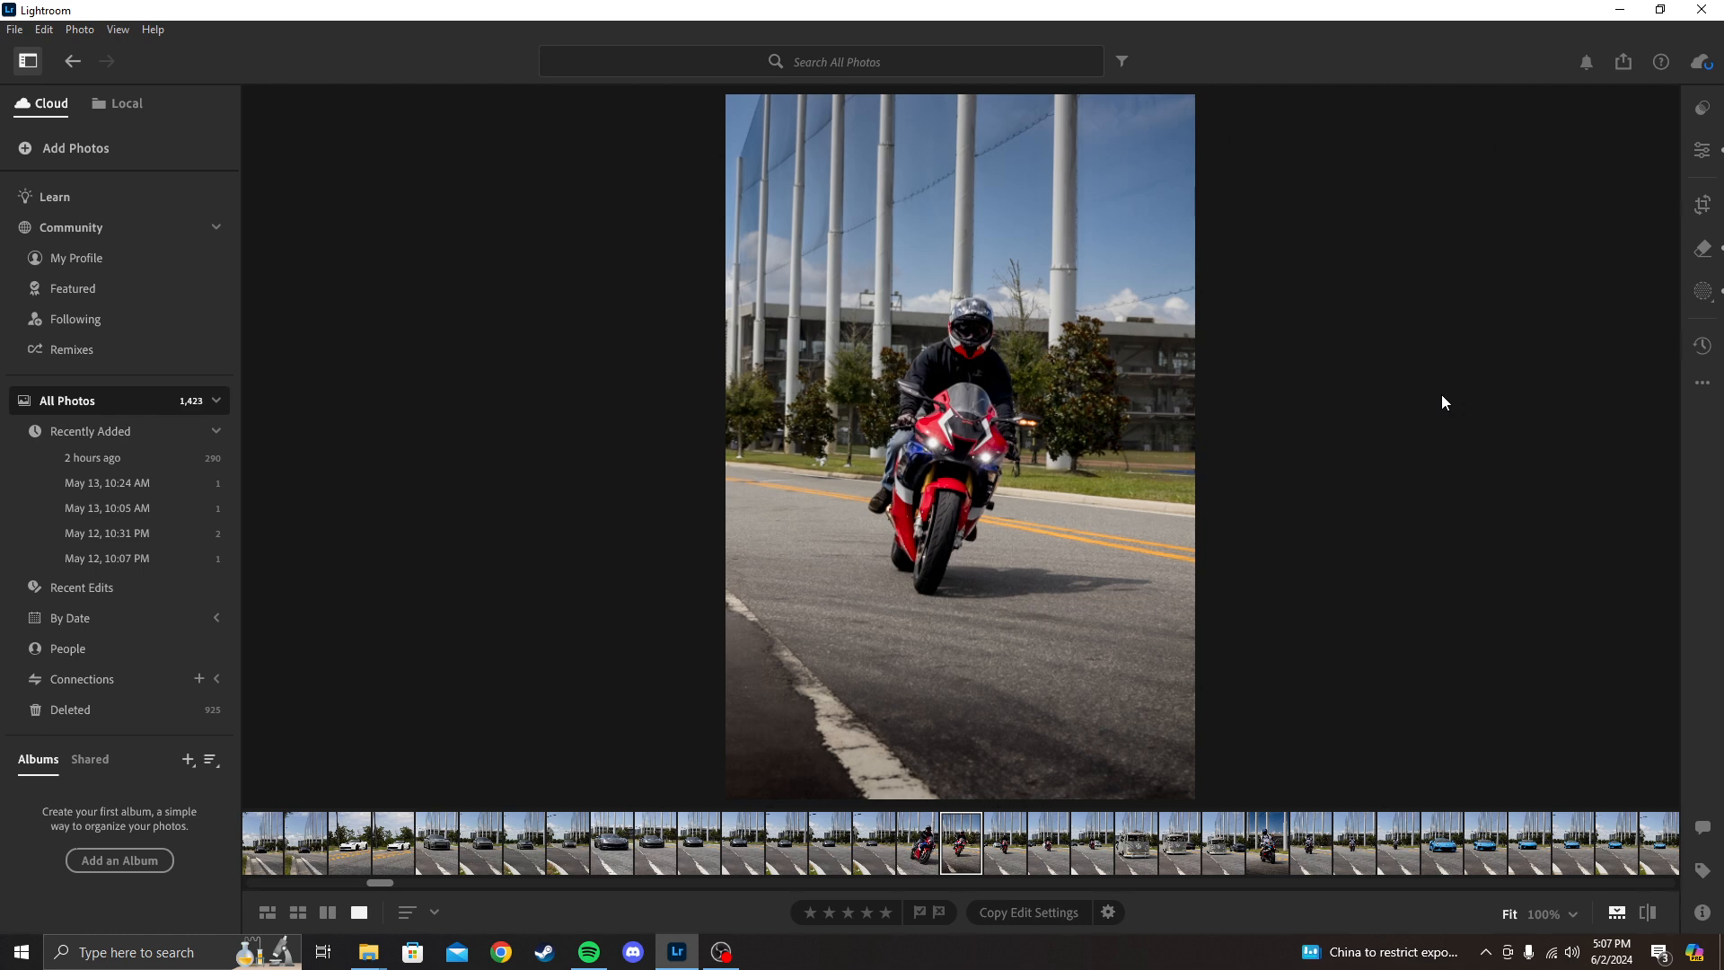
key("backslash")
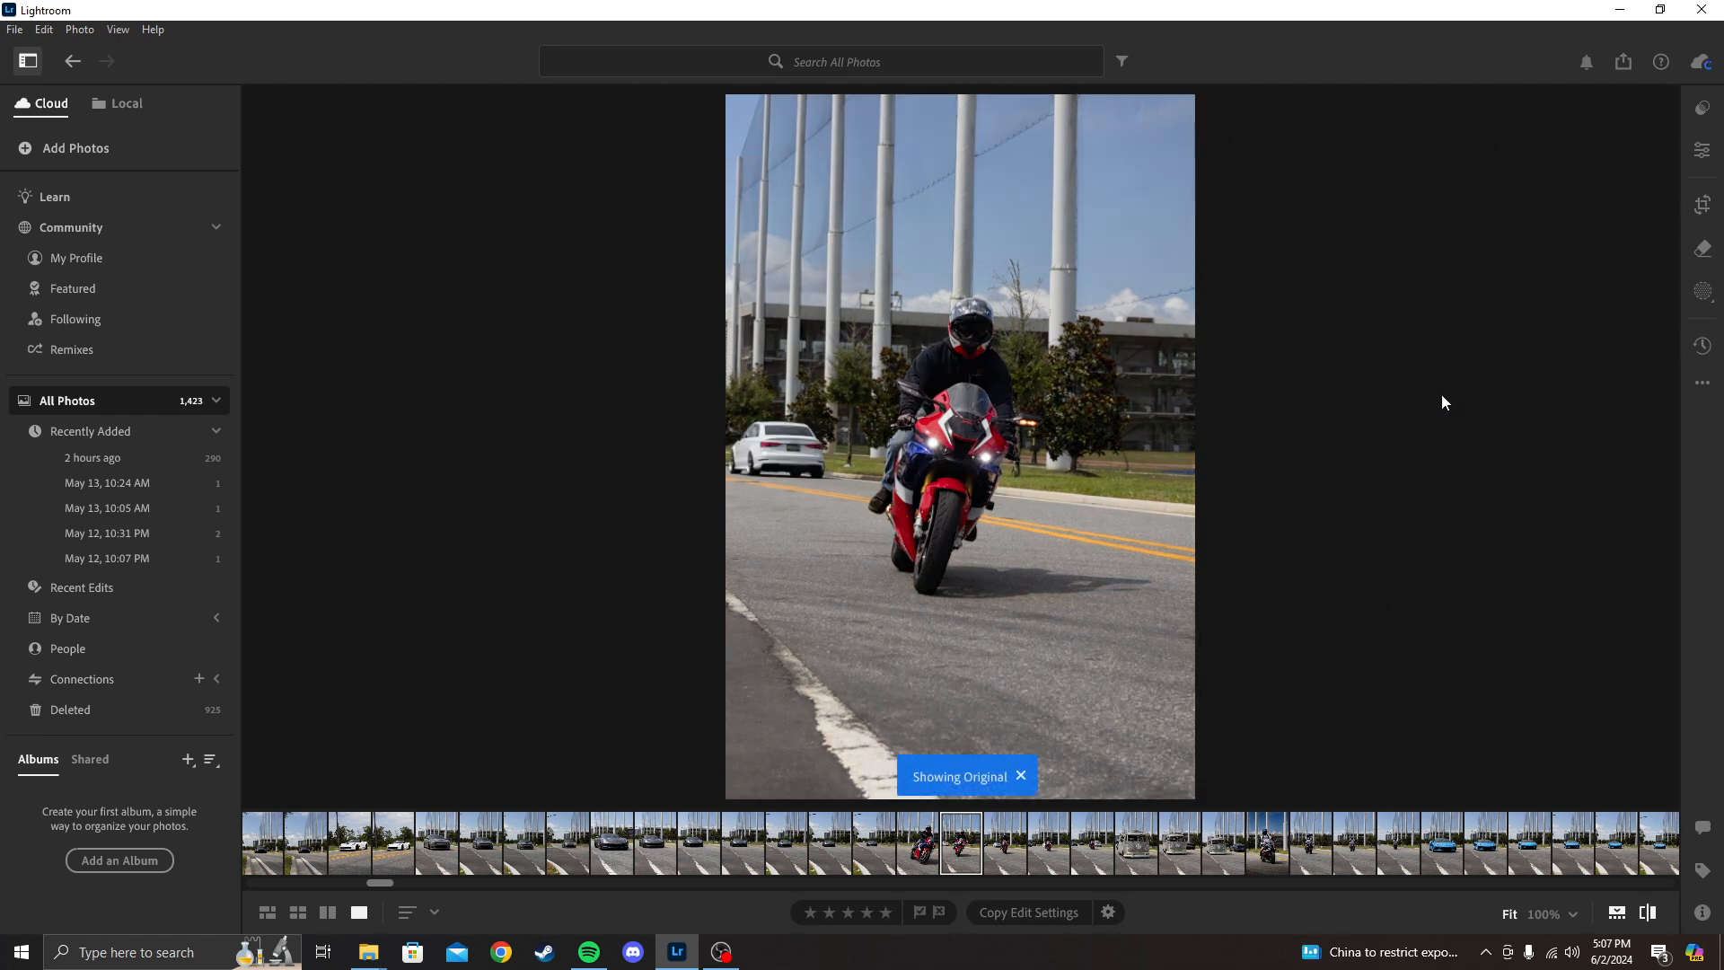
key("backslash")
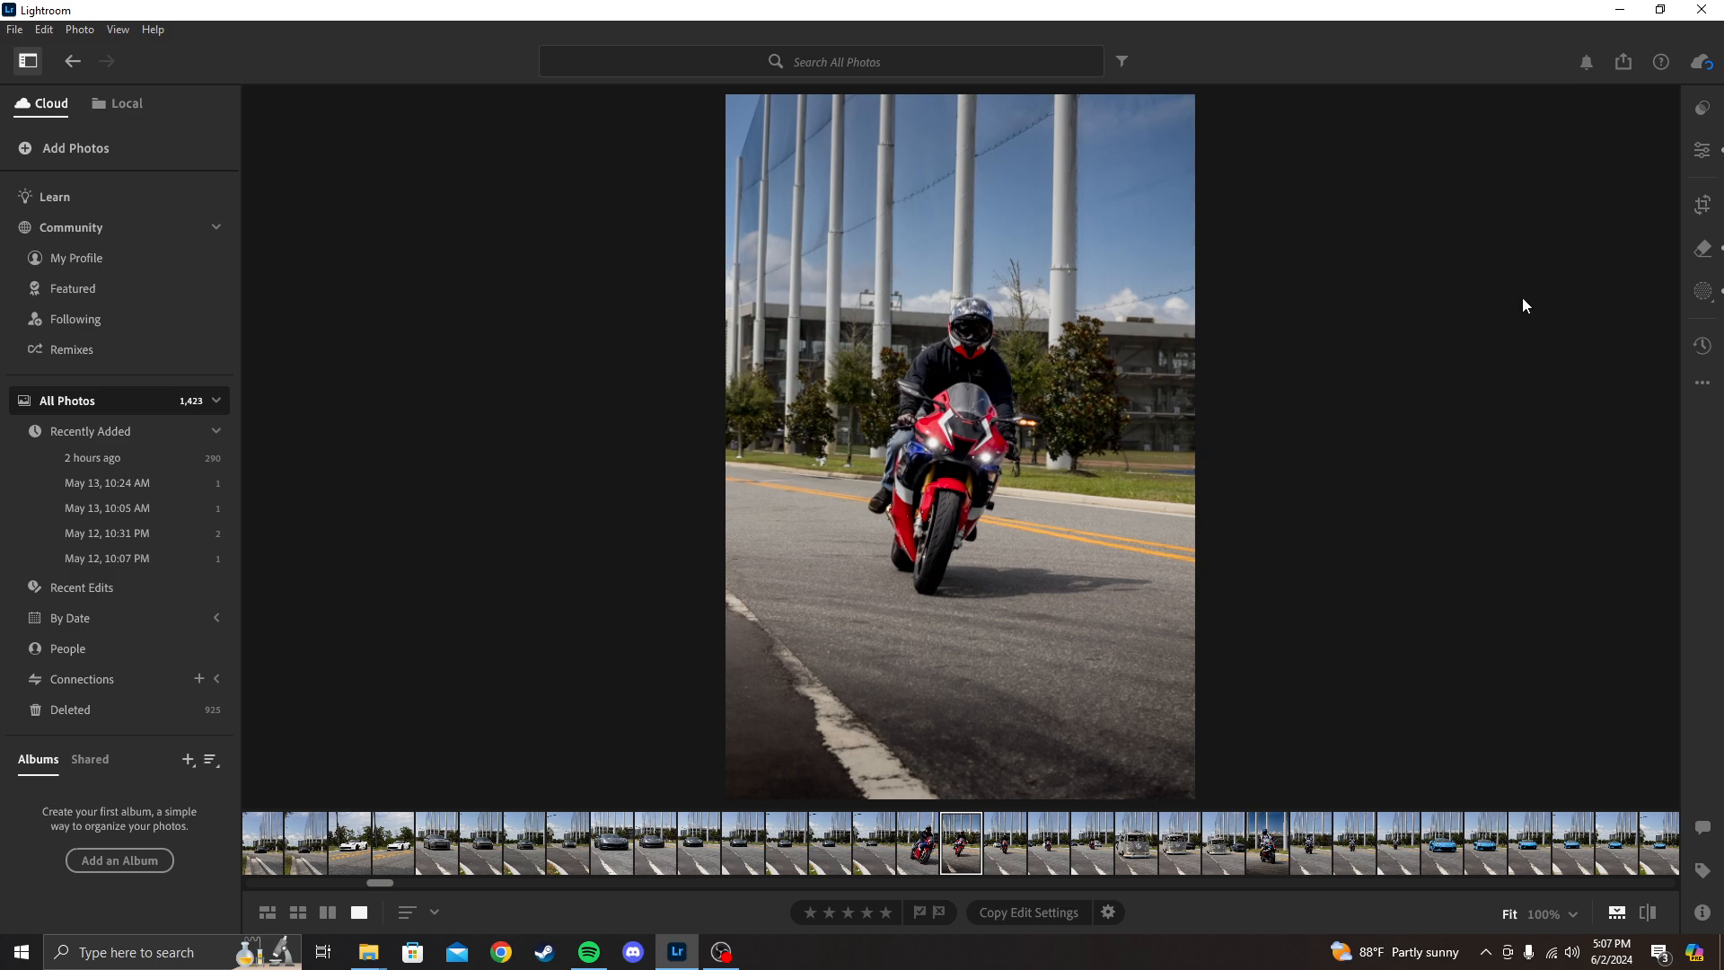
Open the custom export settings for the edited motorcycle photo
left_click(1611, 69)
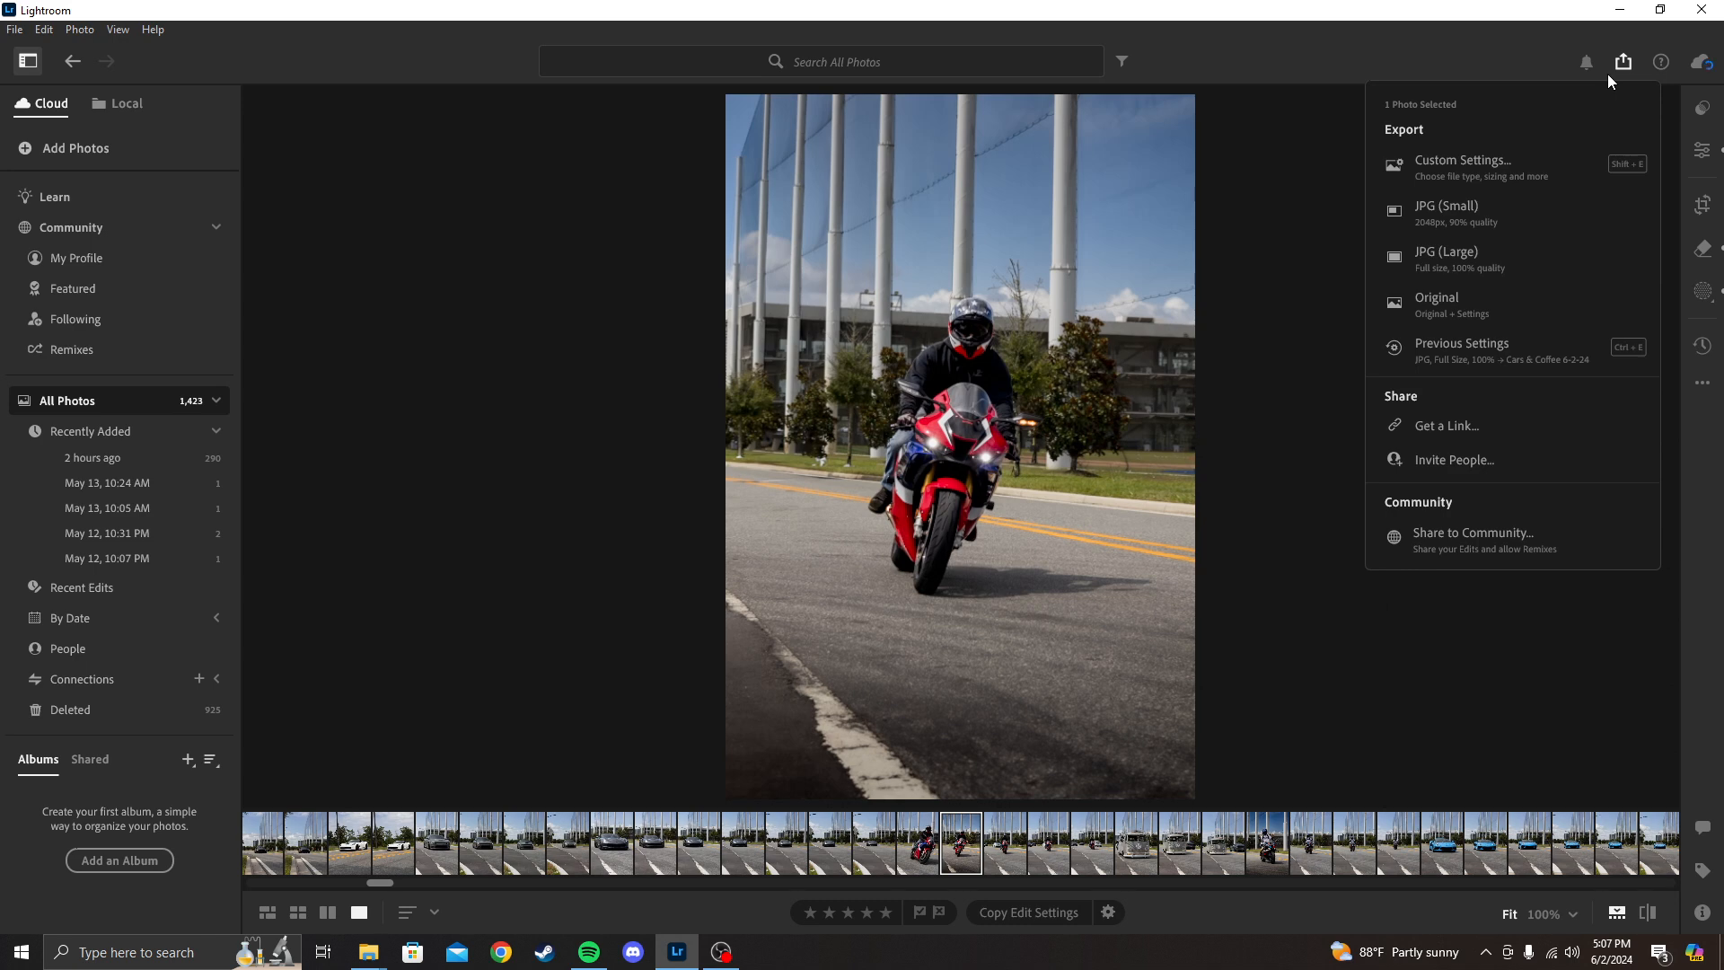
left_click(1513, 181)
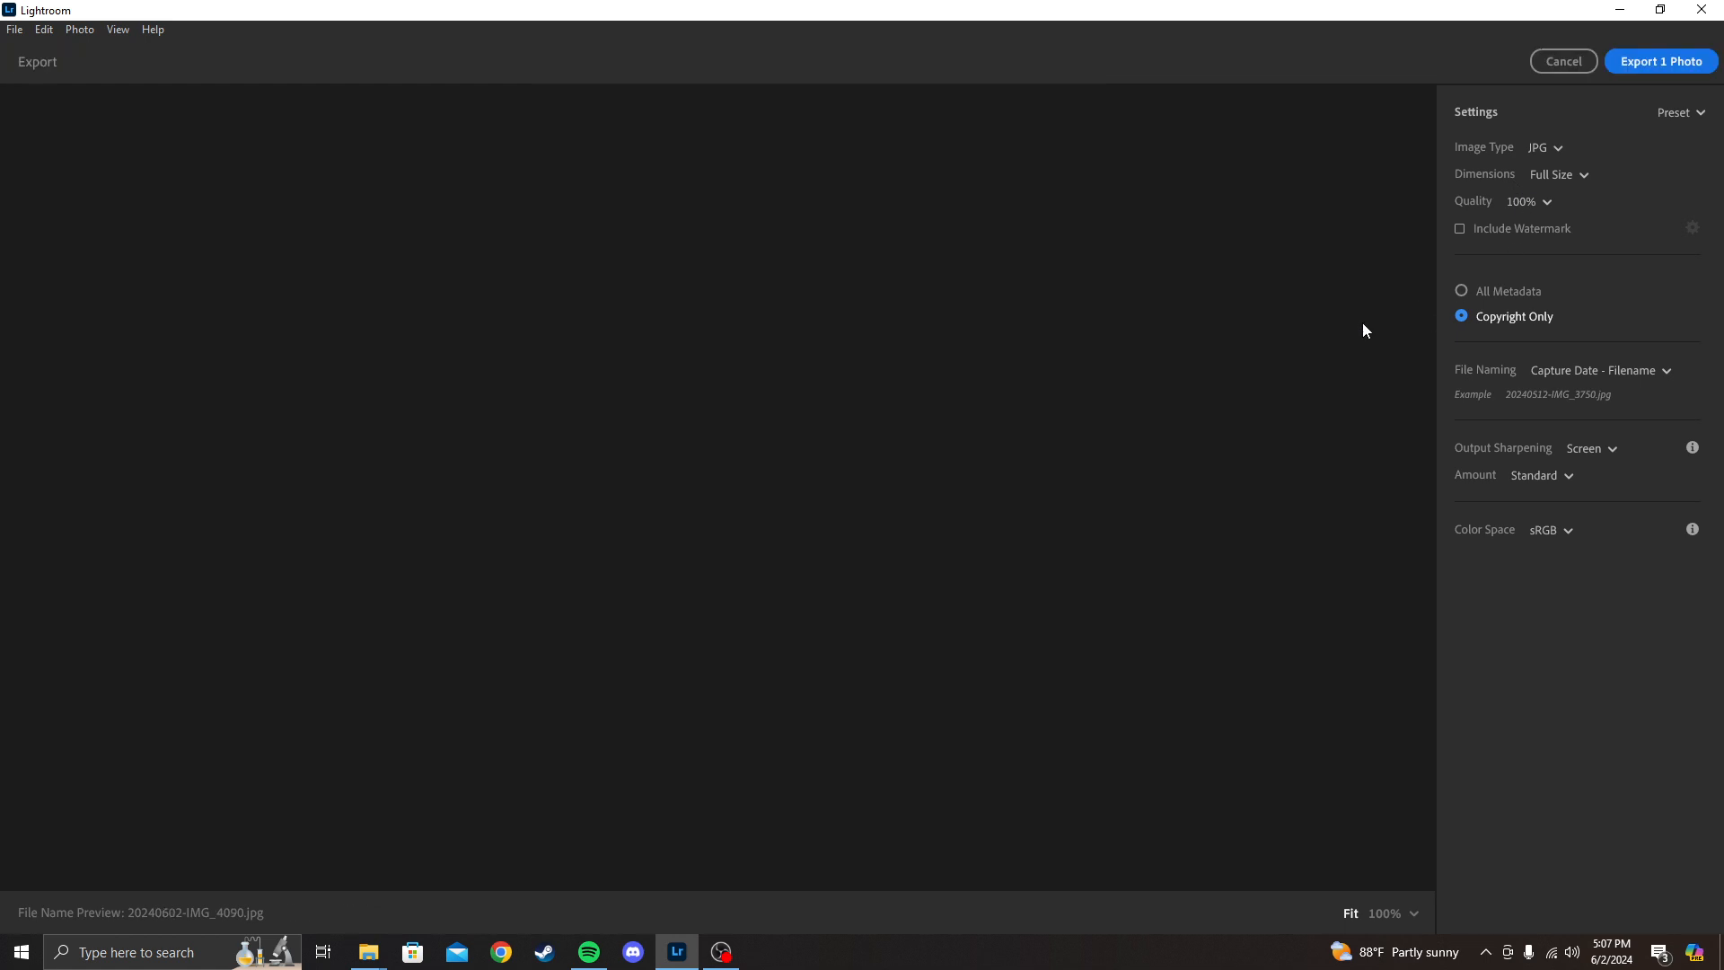